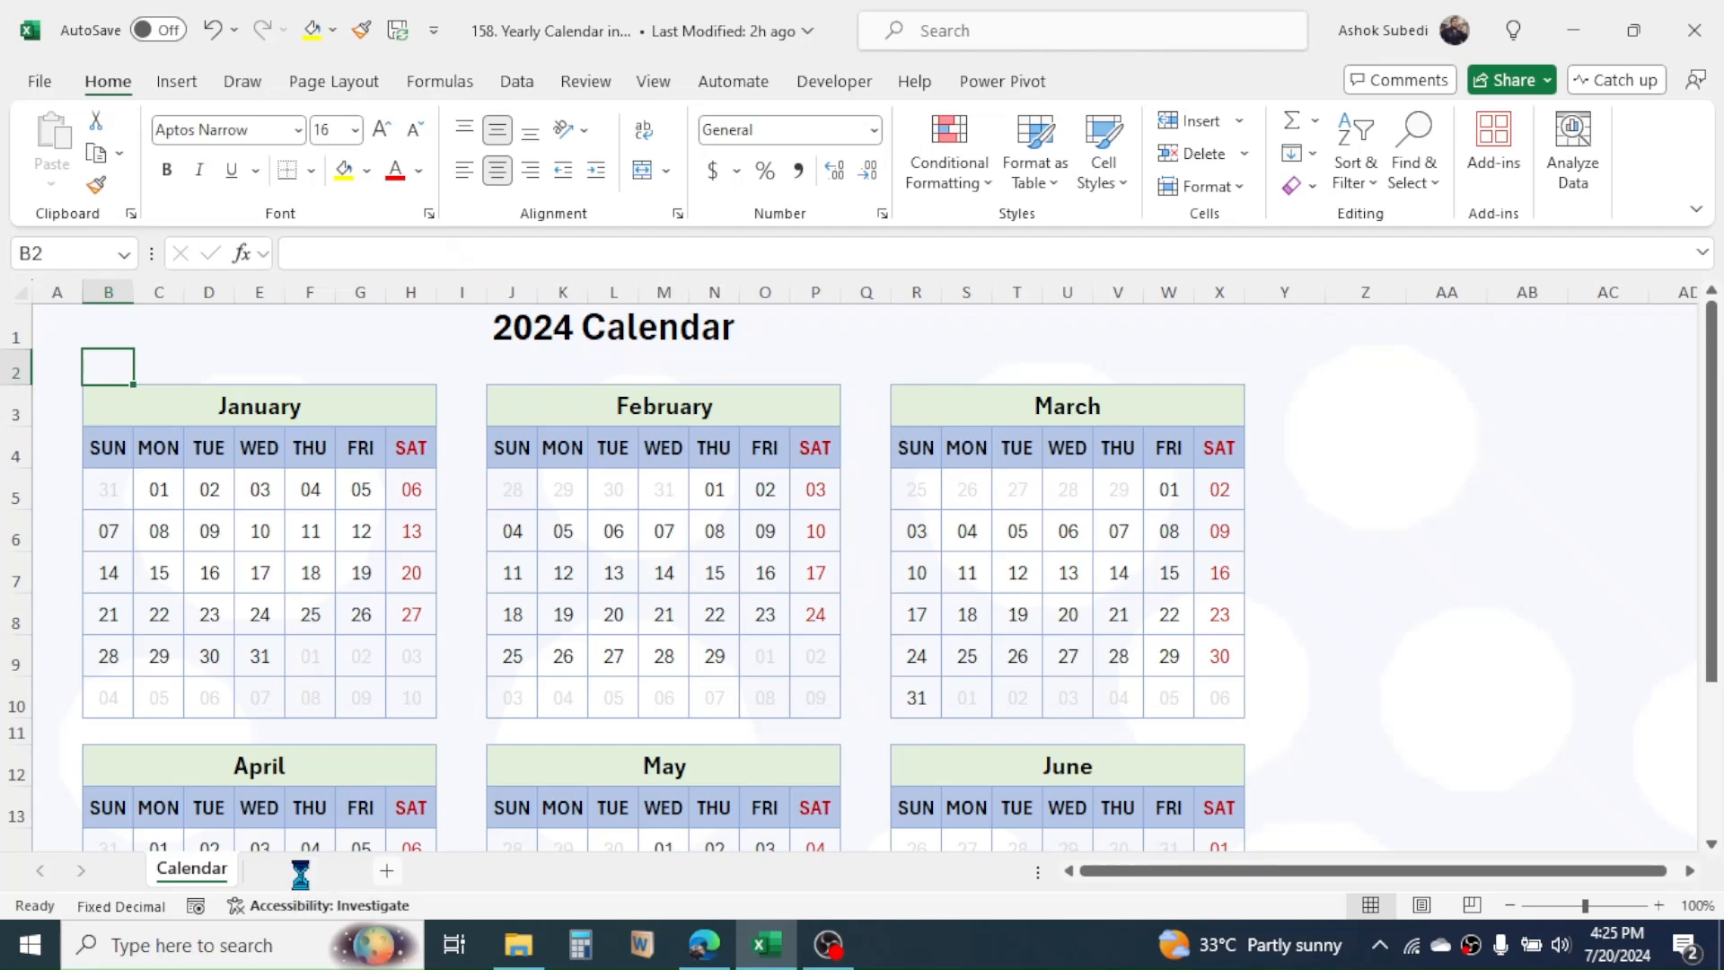
- Switch to Sheet1 and enter the year 2024 in cell B1
click(303, 870)
click(157, 321)
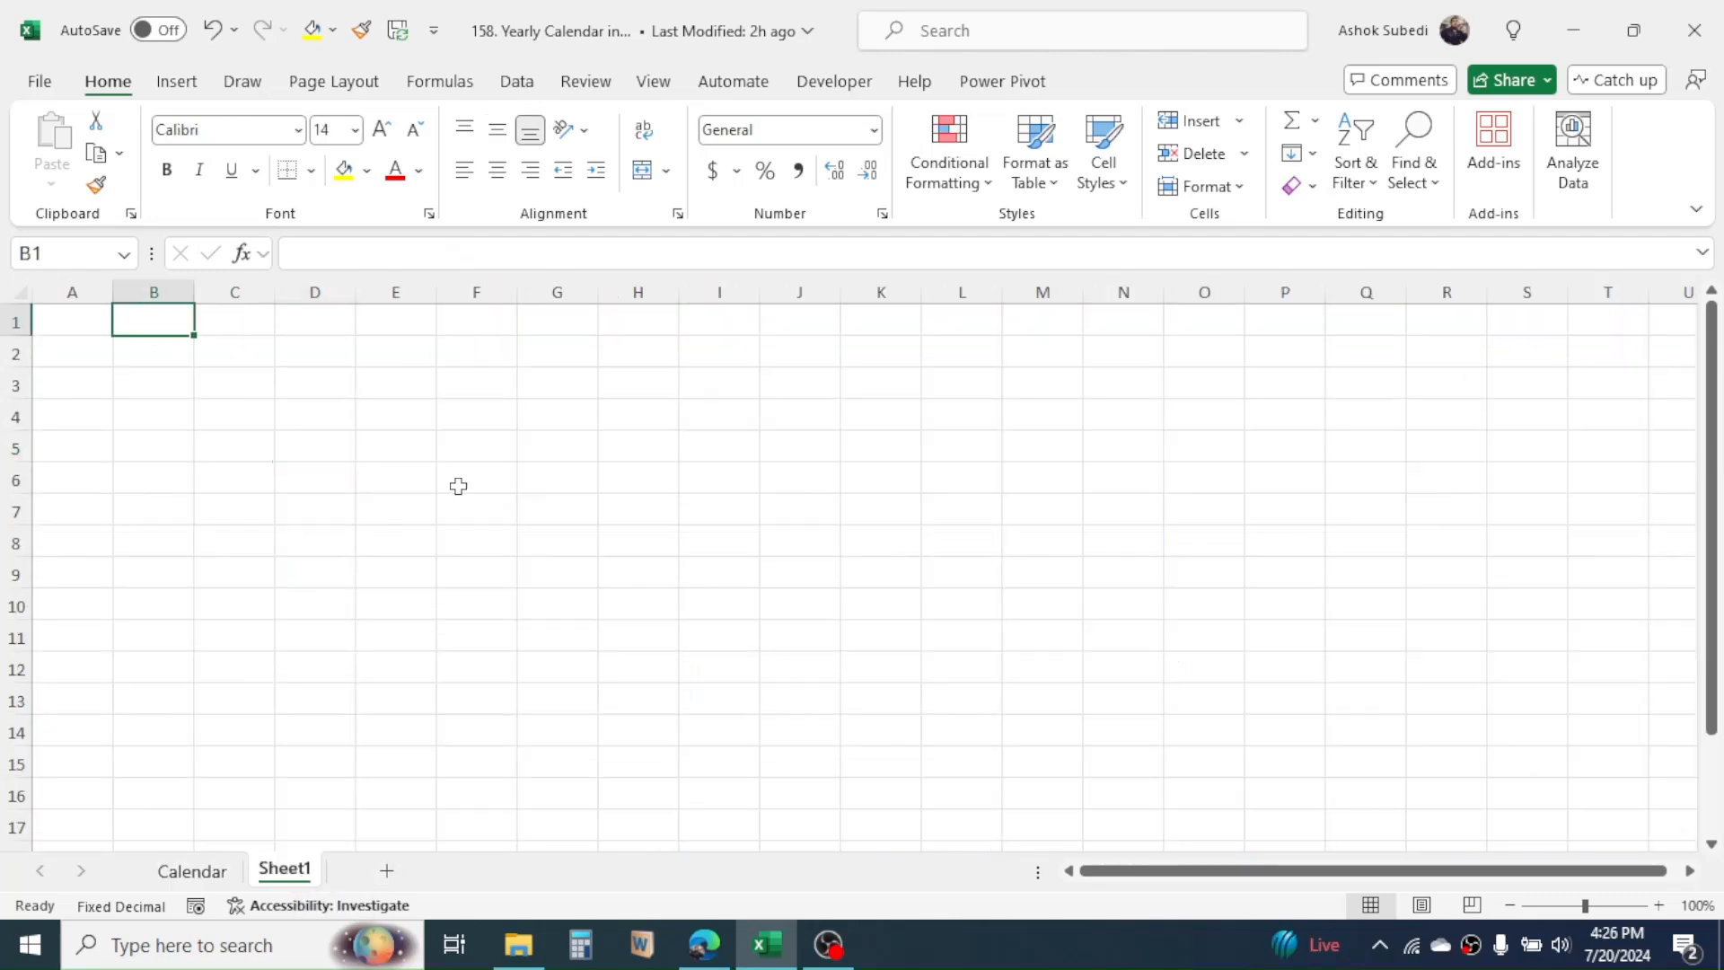
text(2024)
key(Return)
- Enter SUN in cell B4 and fill the weekday names across to SAT in H4
key(Return)
key(Return)
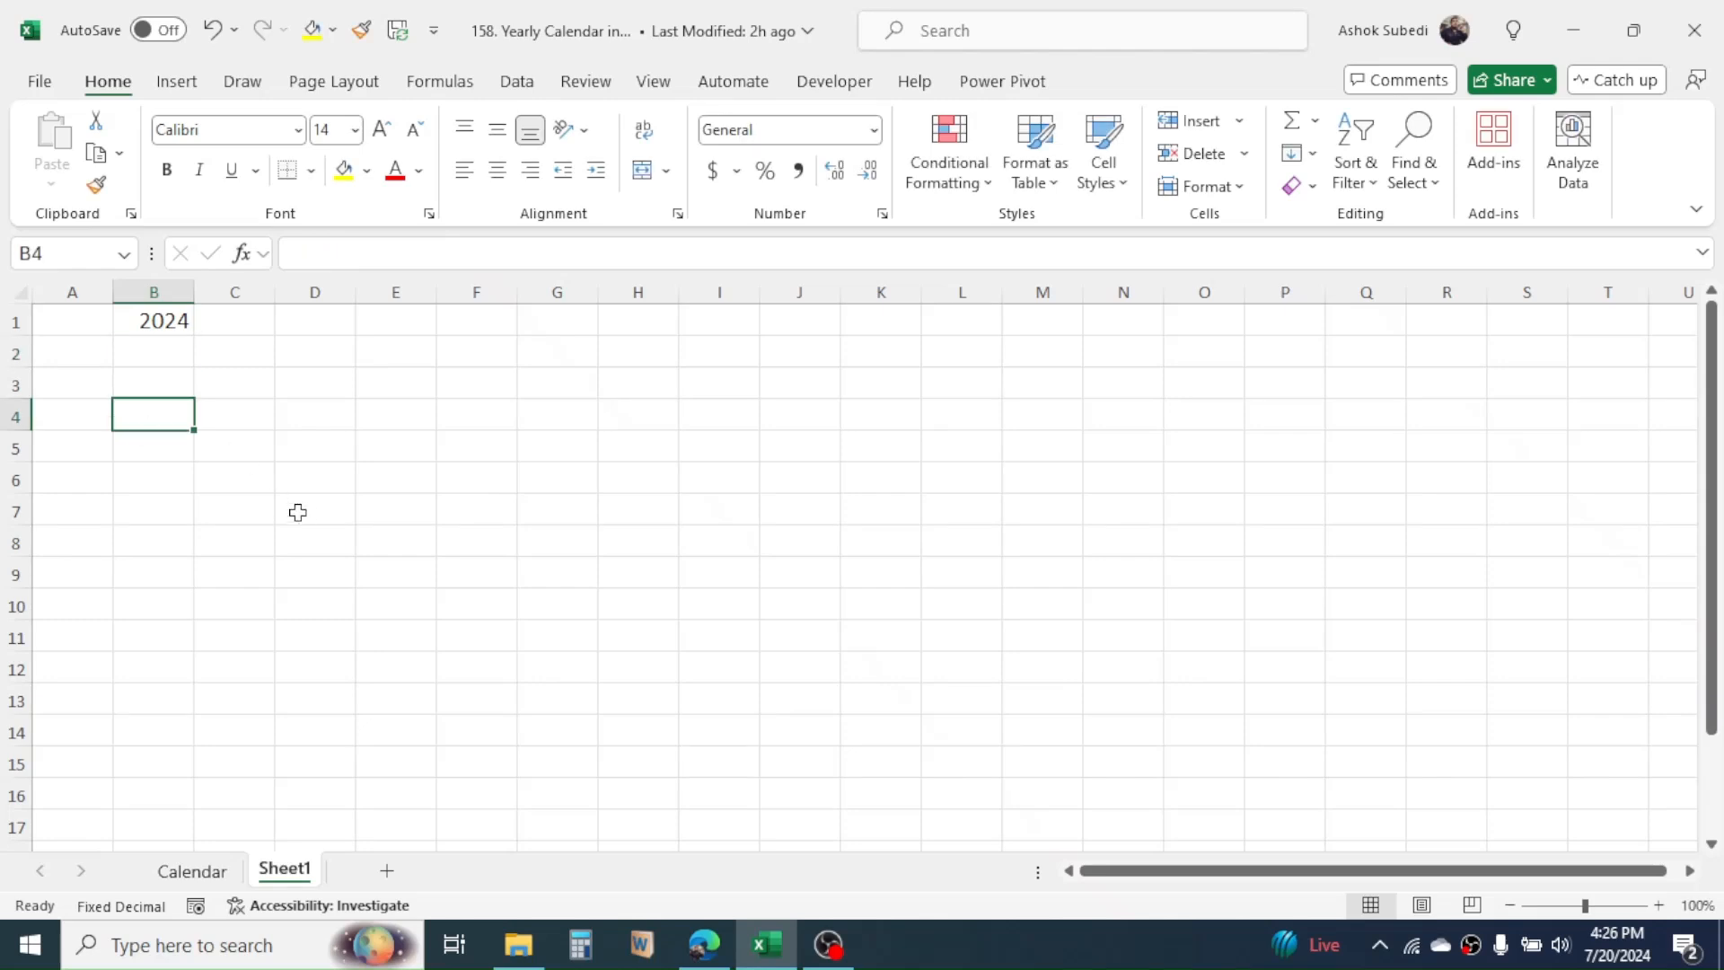
text(SUN)
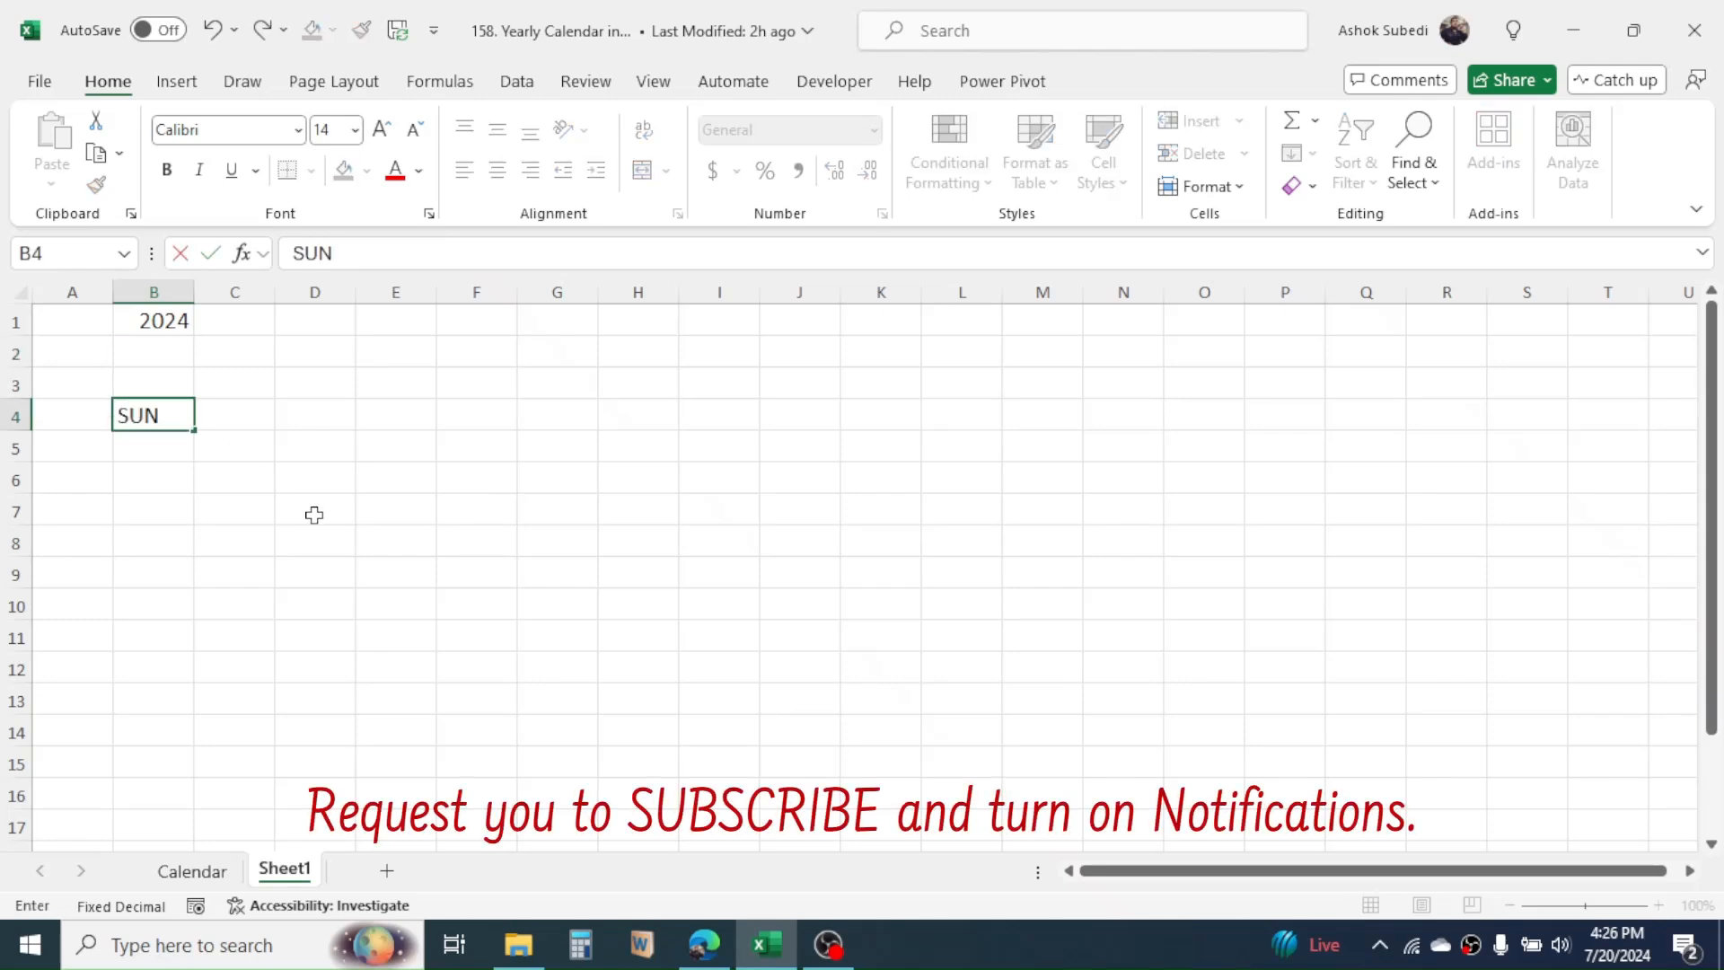
click(314, 514)
click(148, 417)
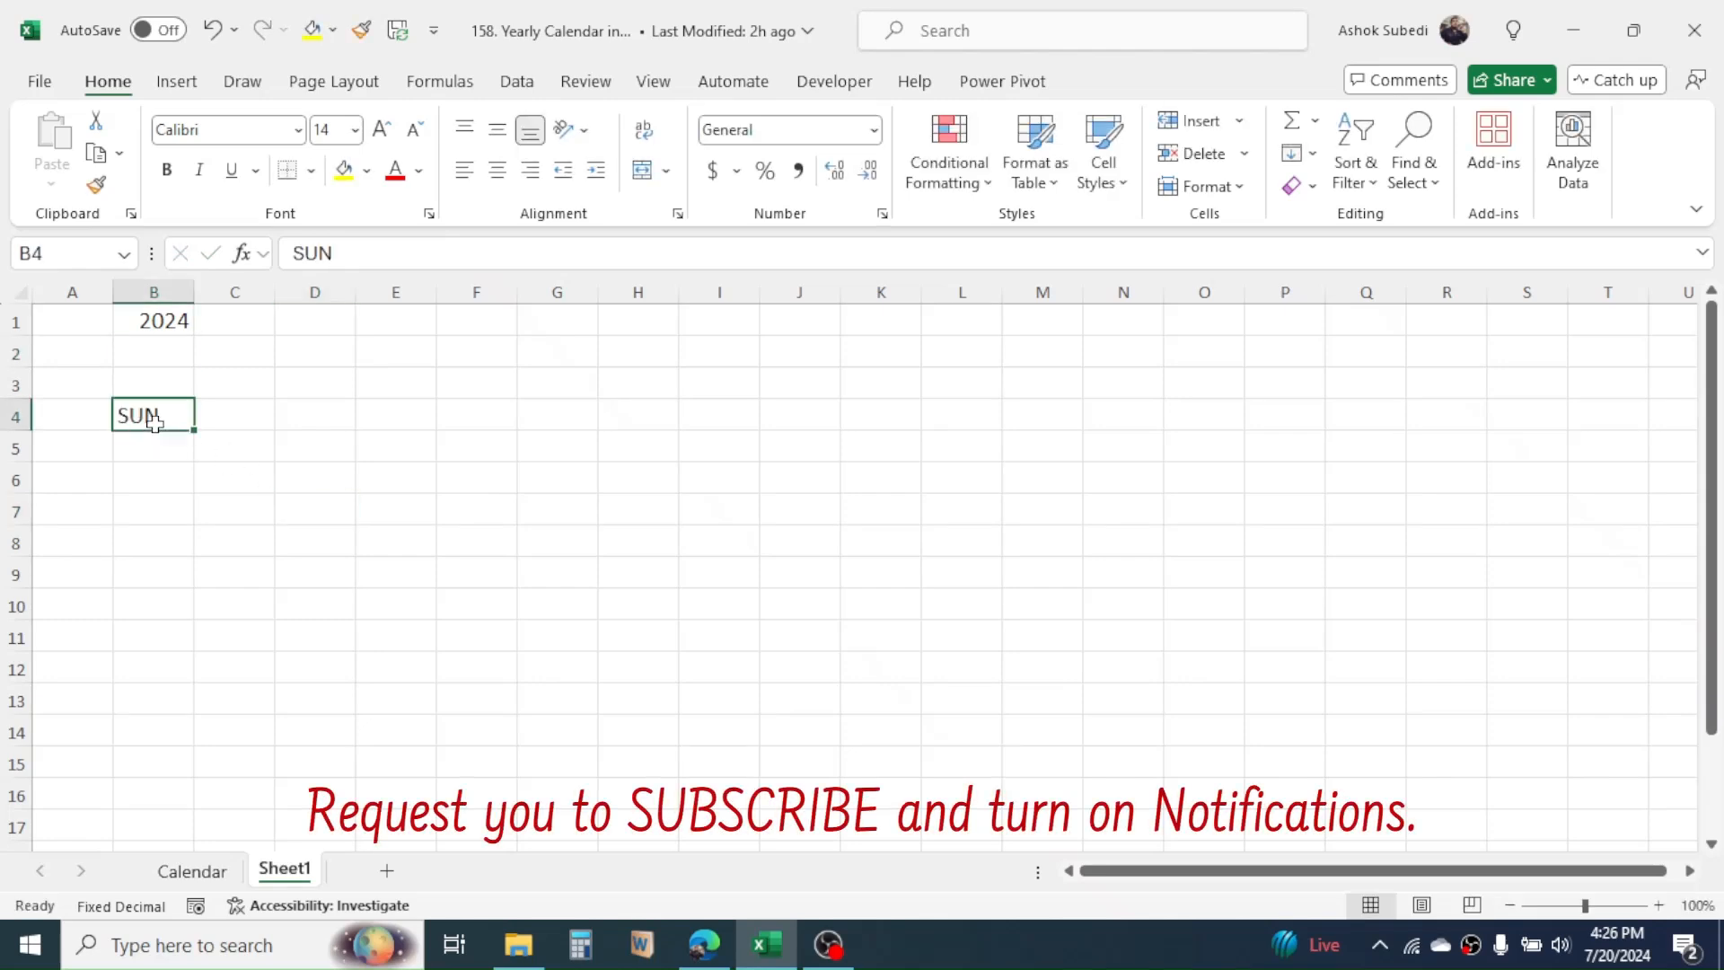
drag(195, 434, 667, 429)
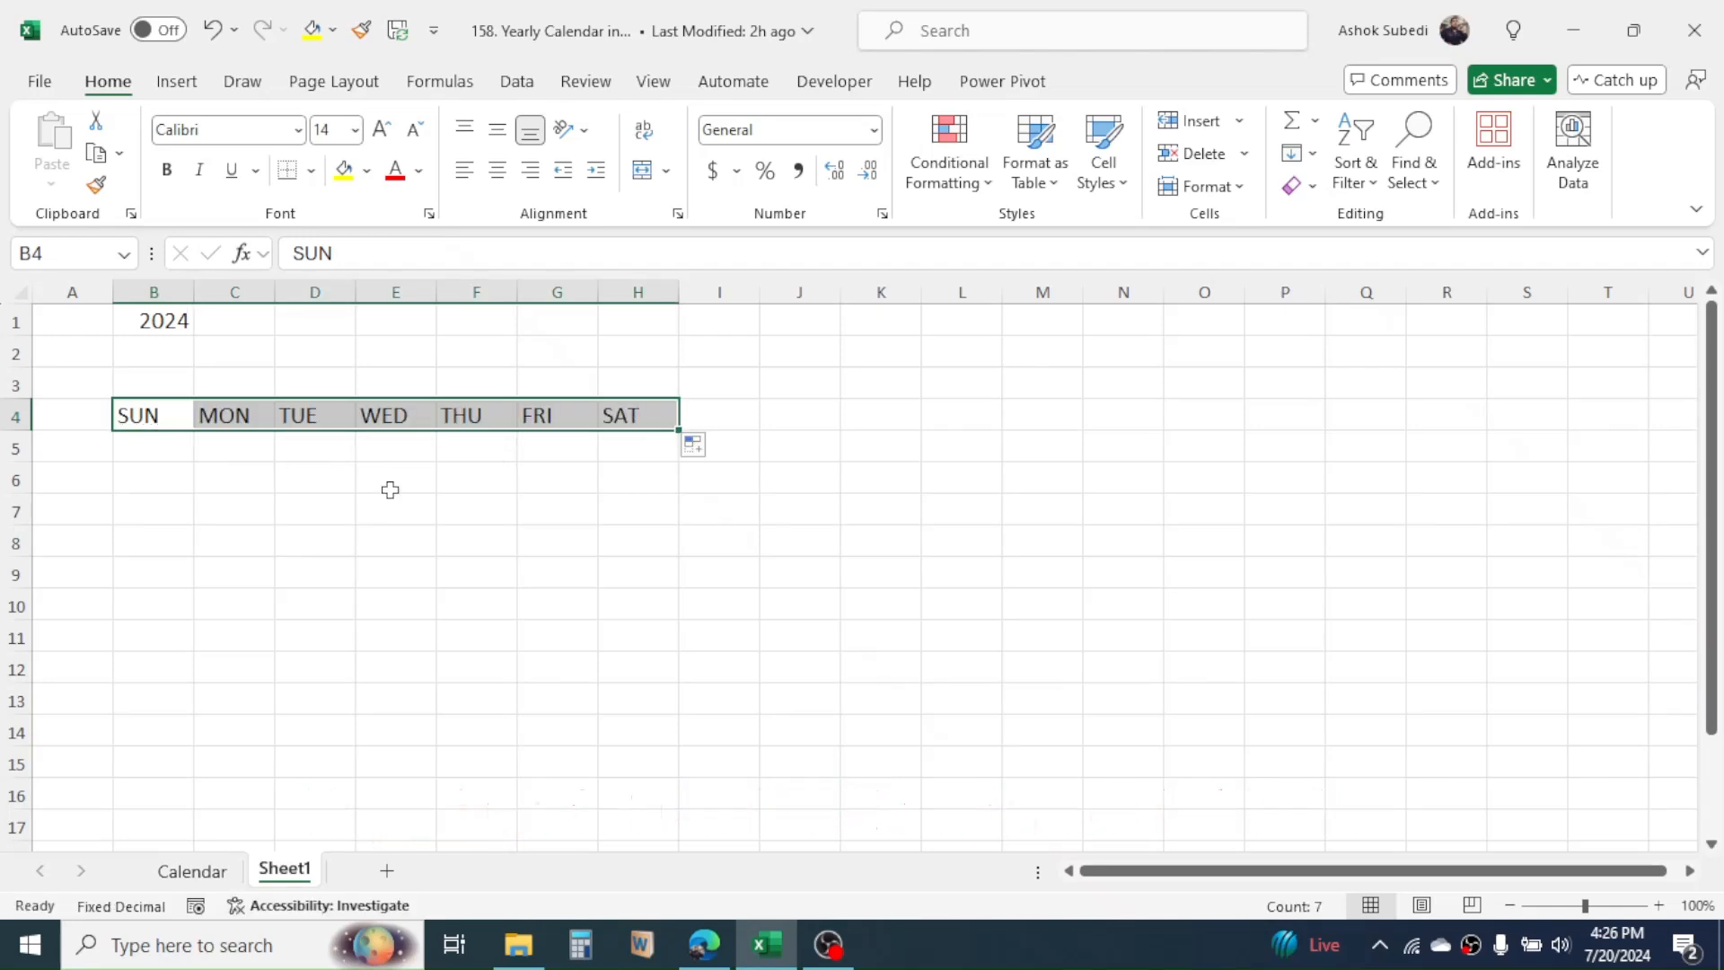
- Merge and center cells B3:H3 above the weekday headings
click(160, 375)
drag(160, 375, 649, 381)
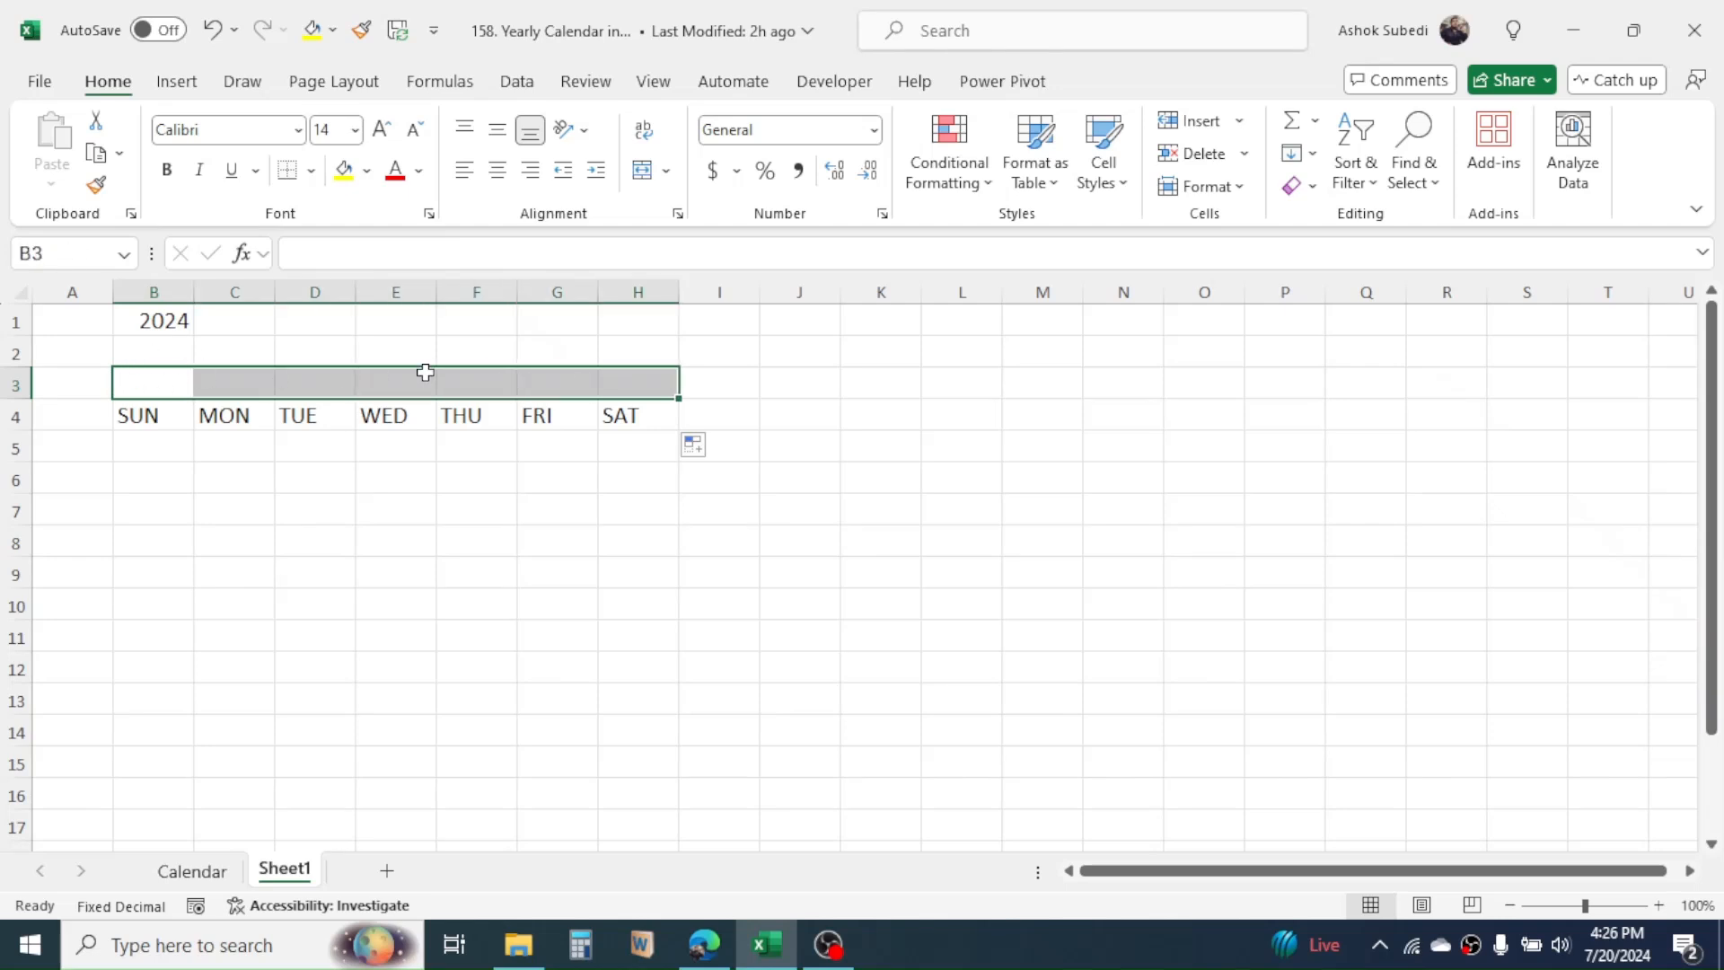
click(643, 183)
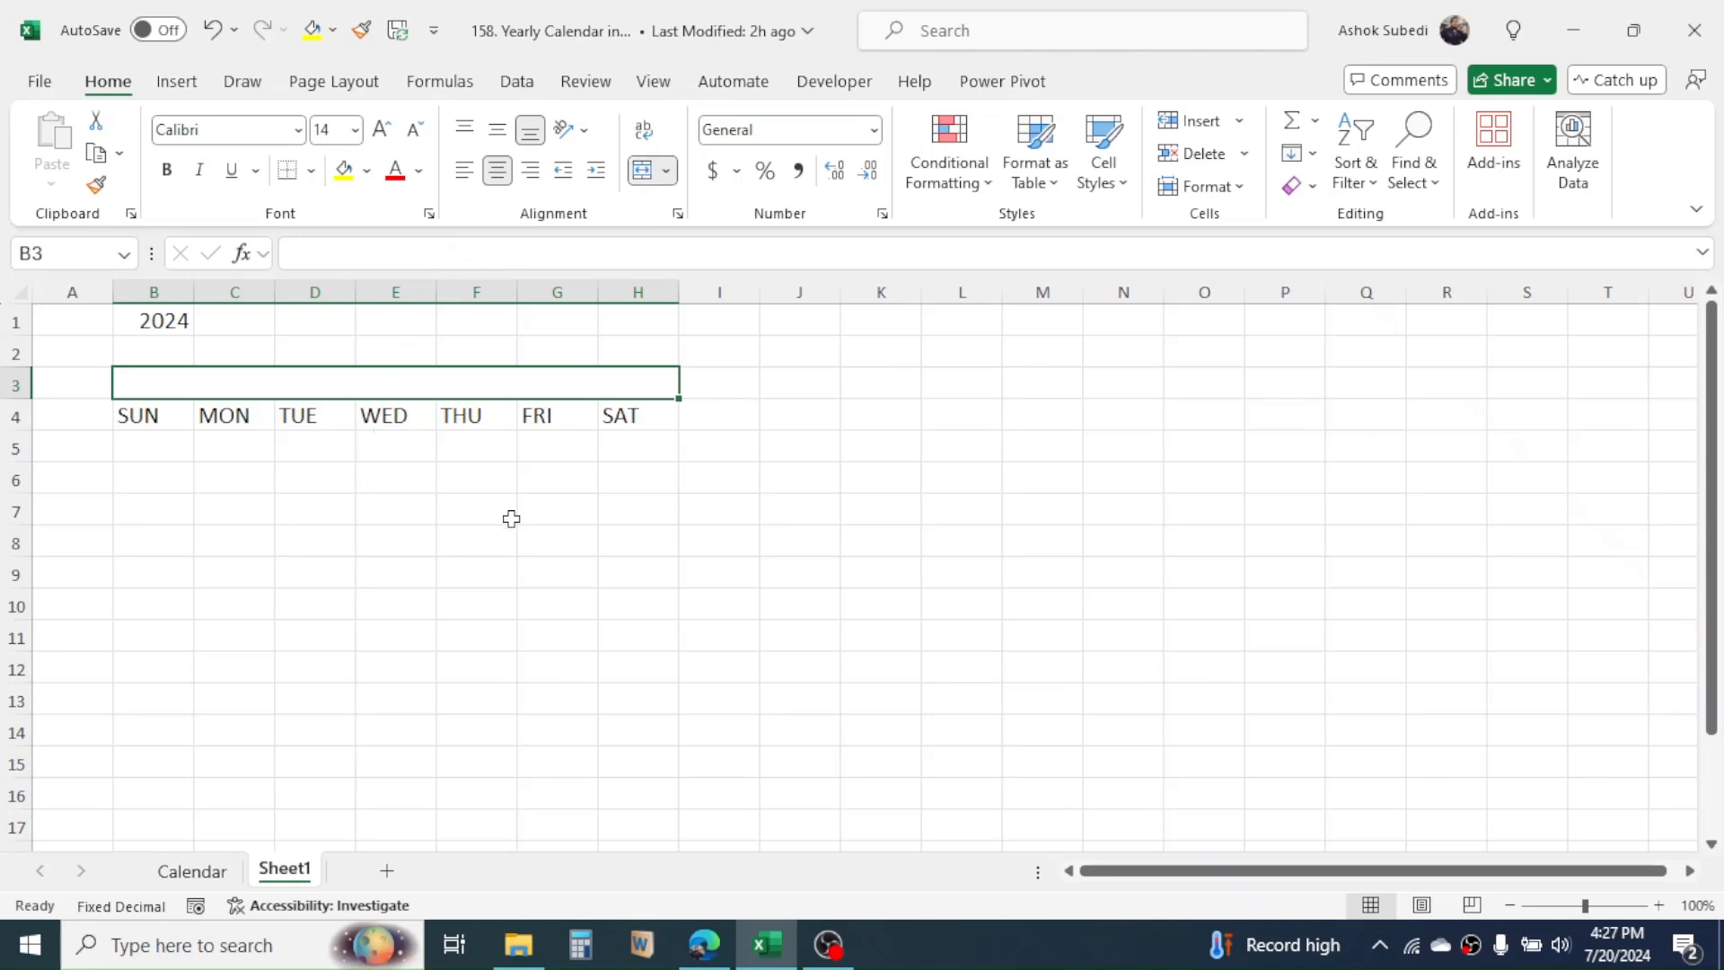
- Enter the formula =DATE($B$1,1,1) in the merged cell B3
text(=DATE)
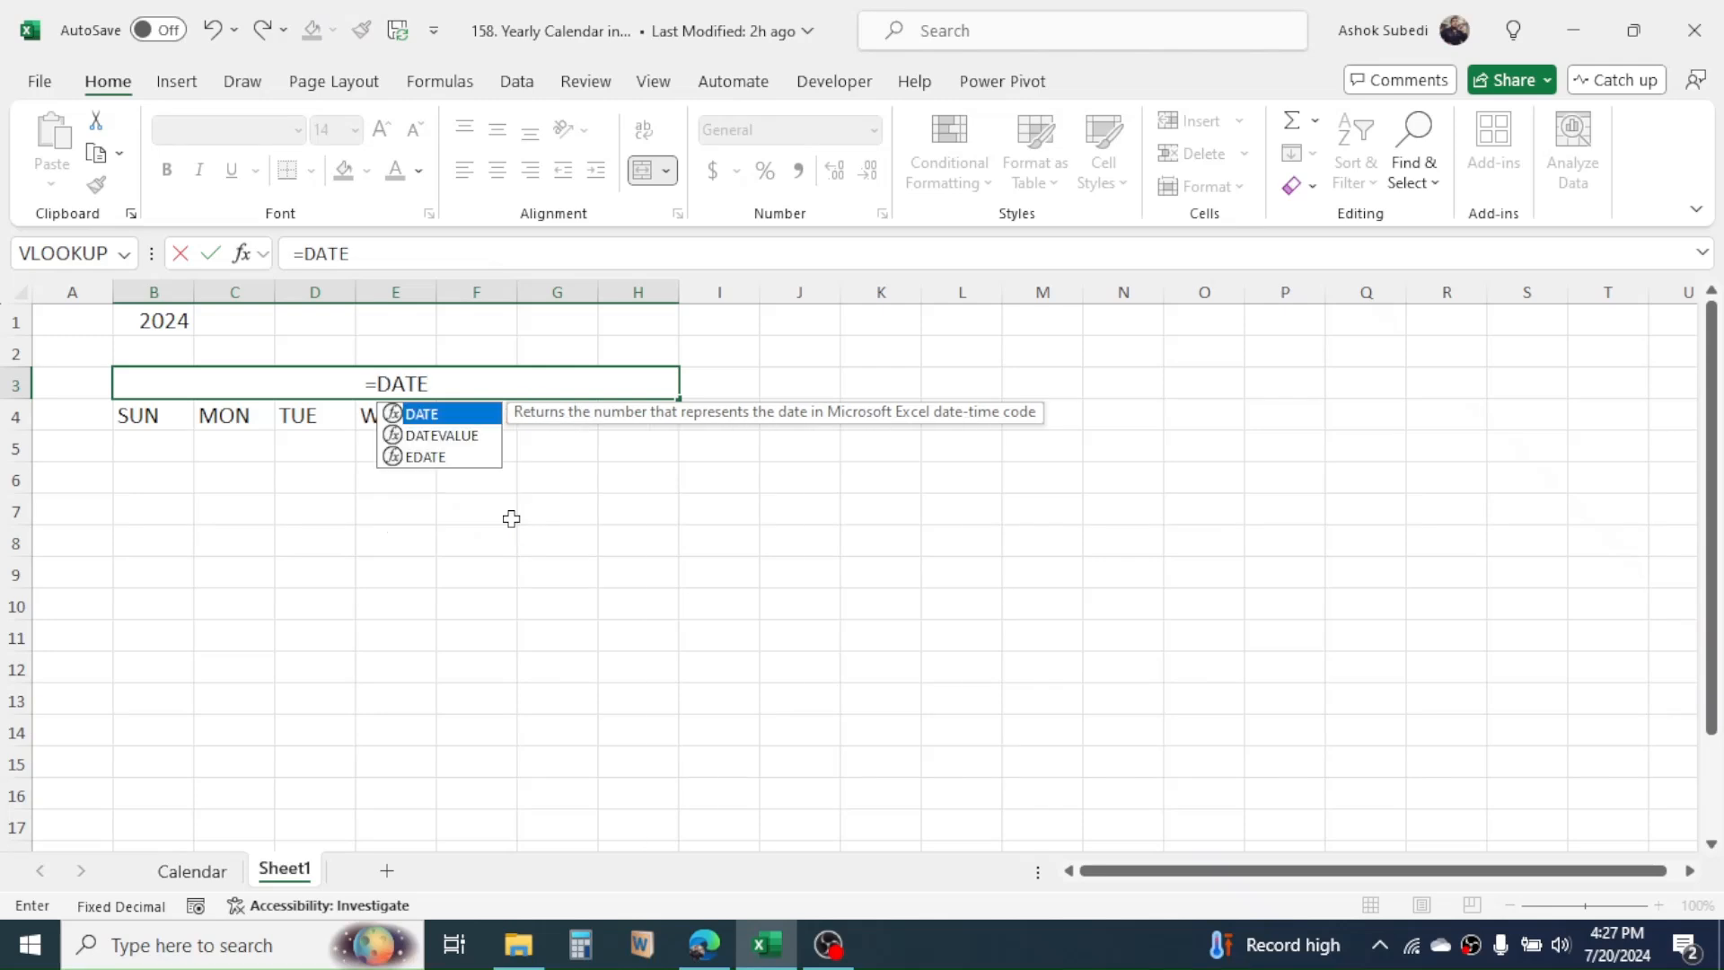
text(()
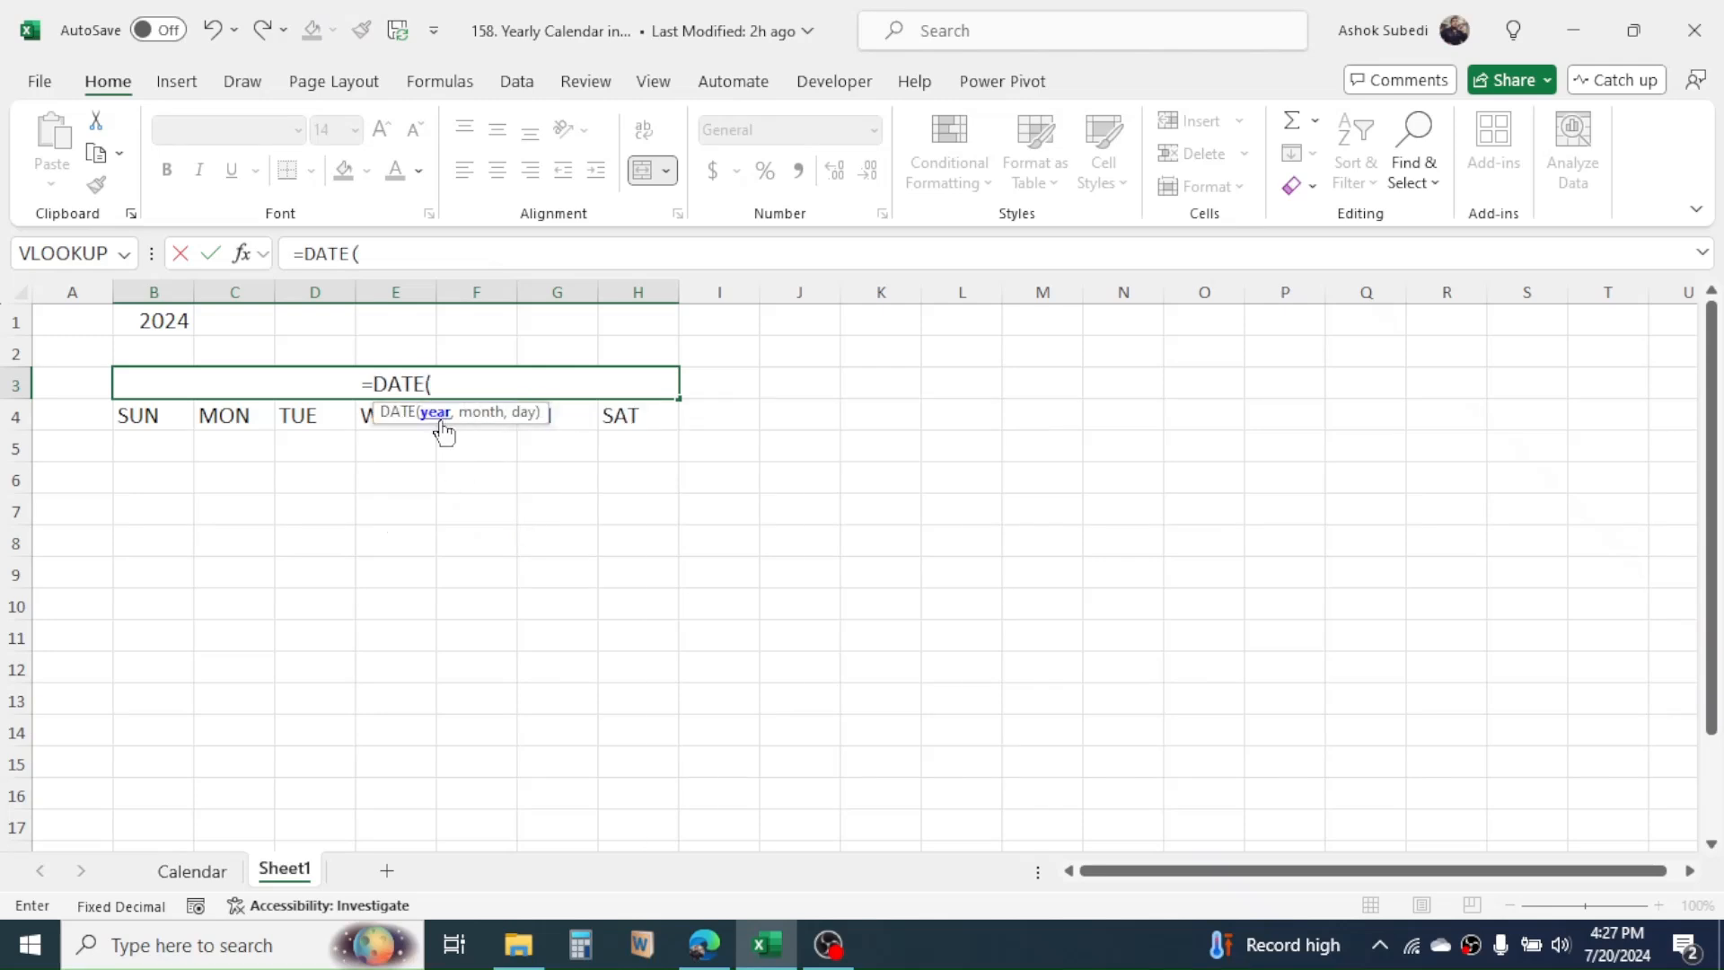
click(163, 322)
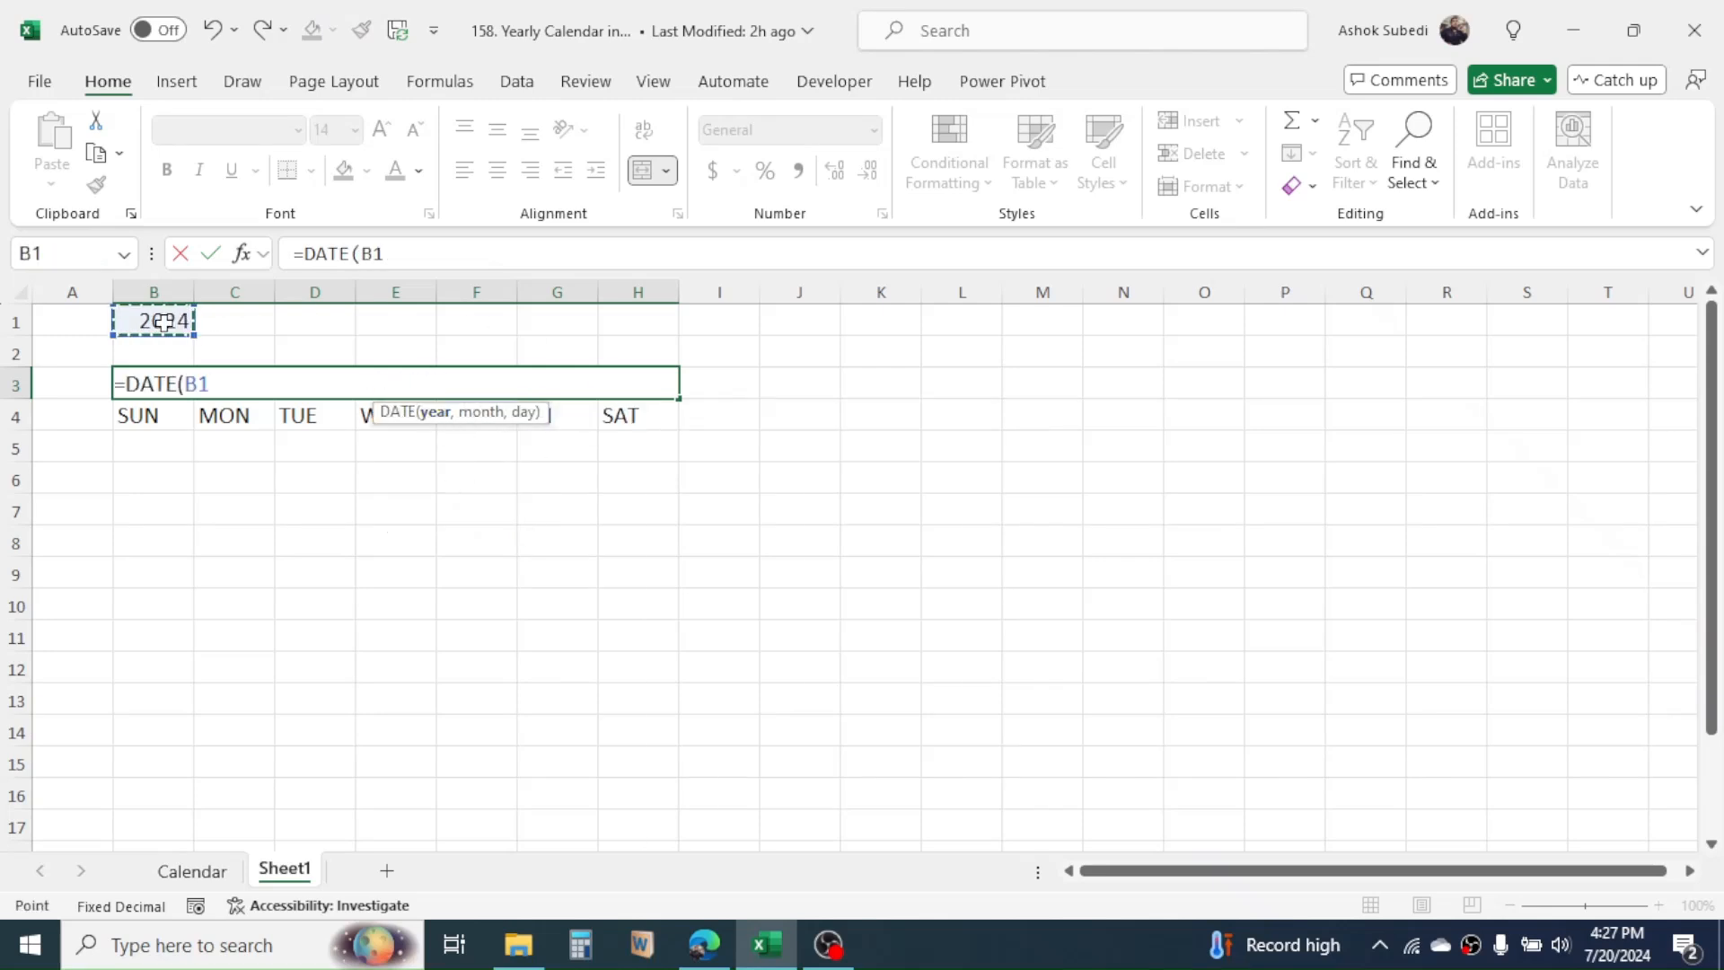
key(F4)
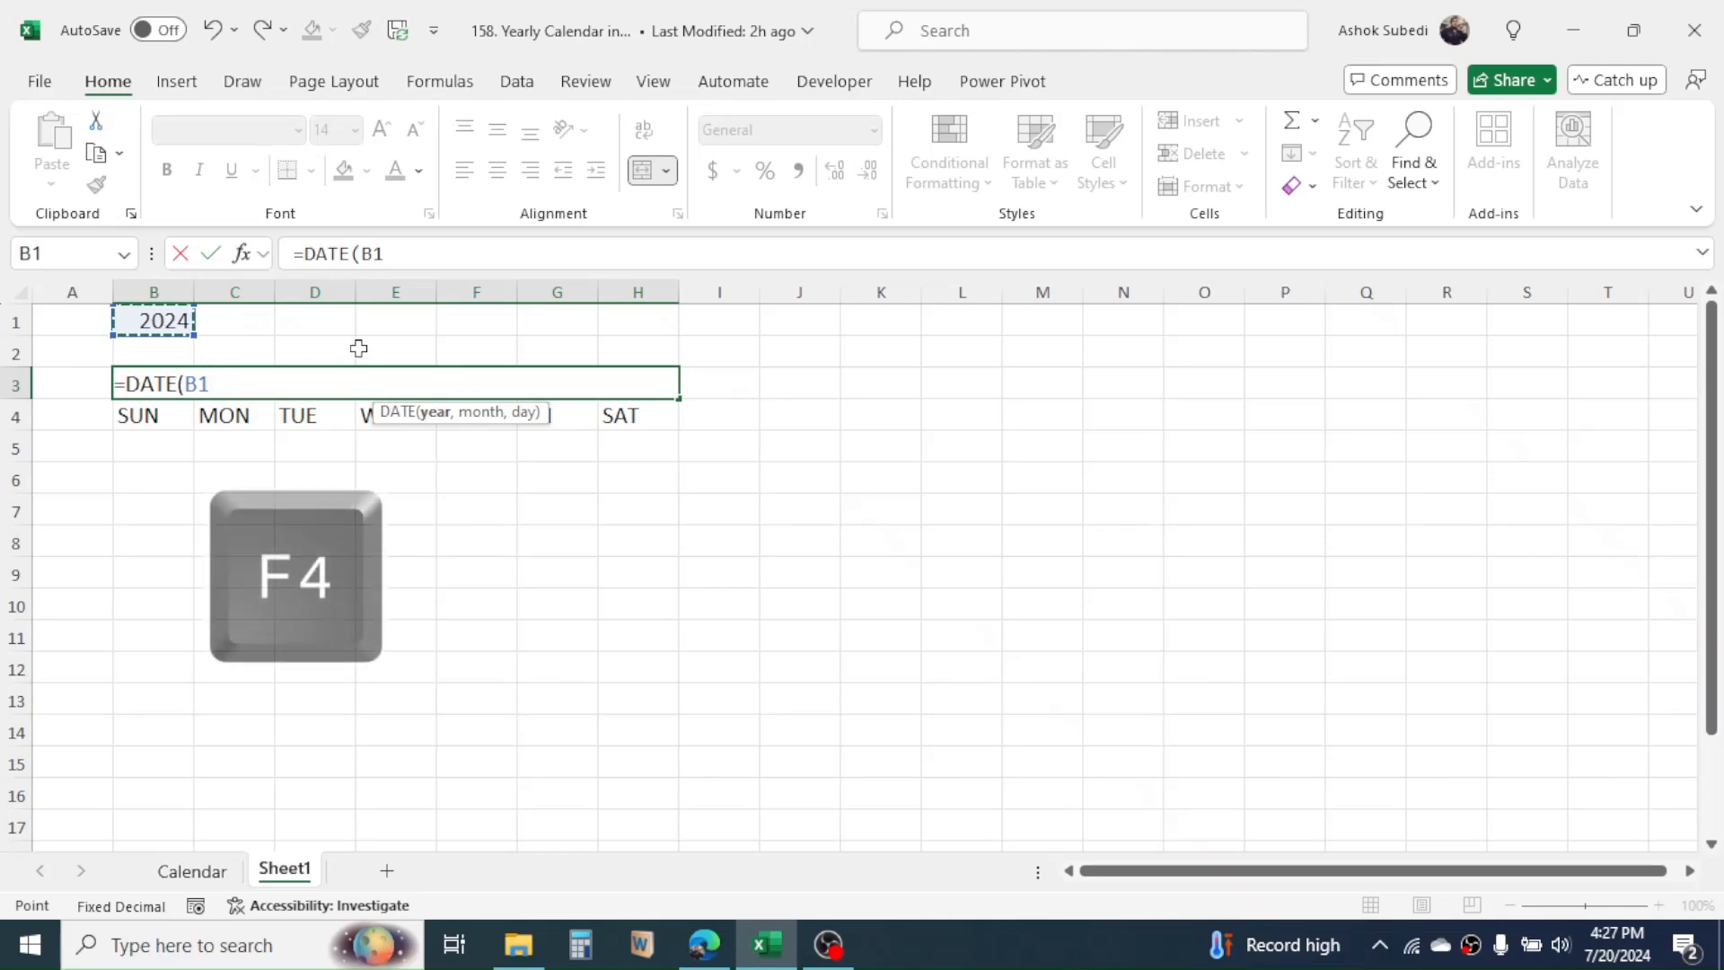
key(F4)
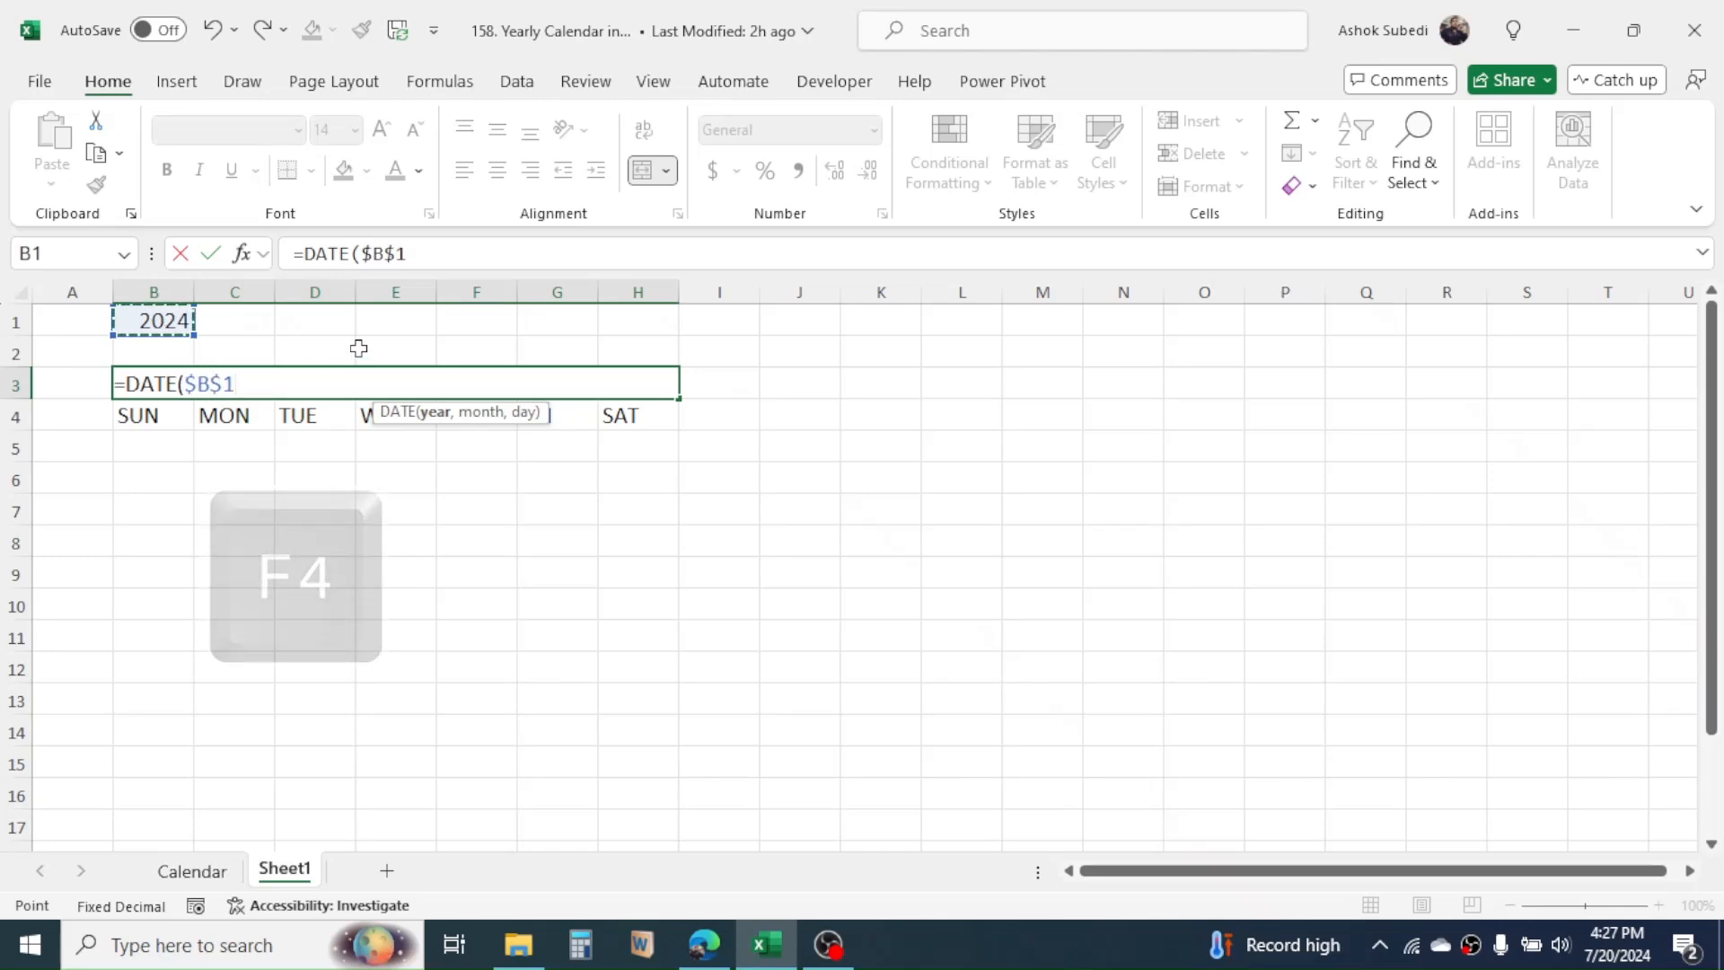
text(,)
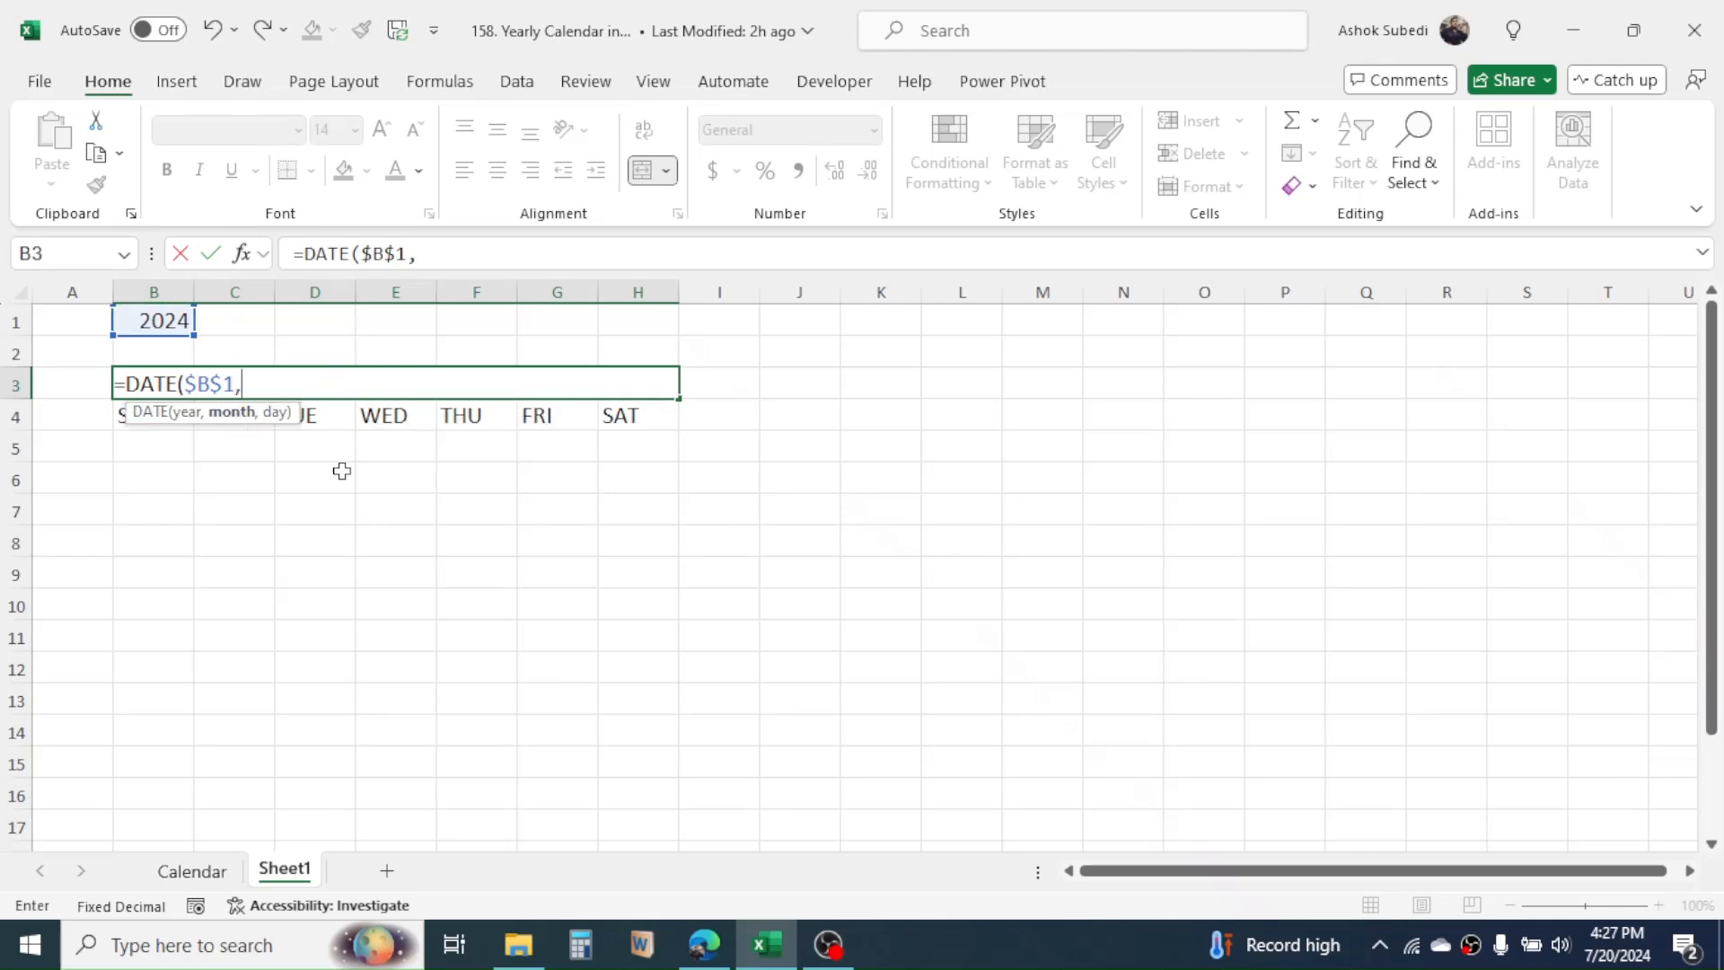
text(1,)
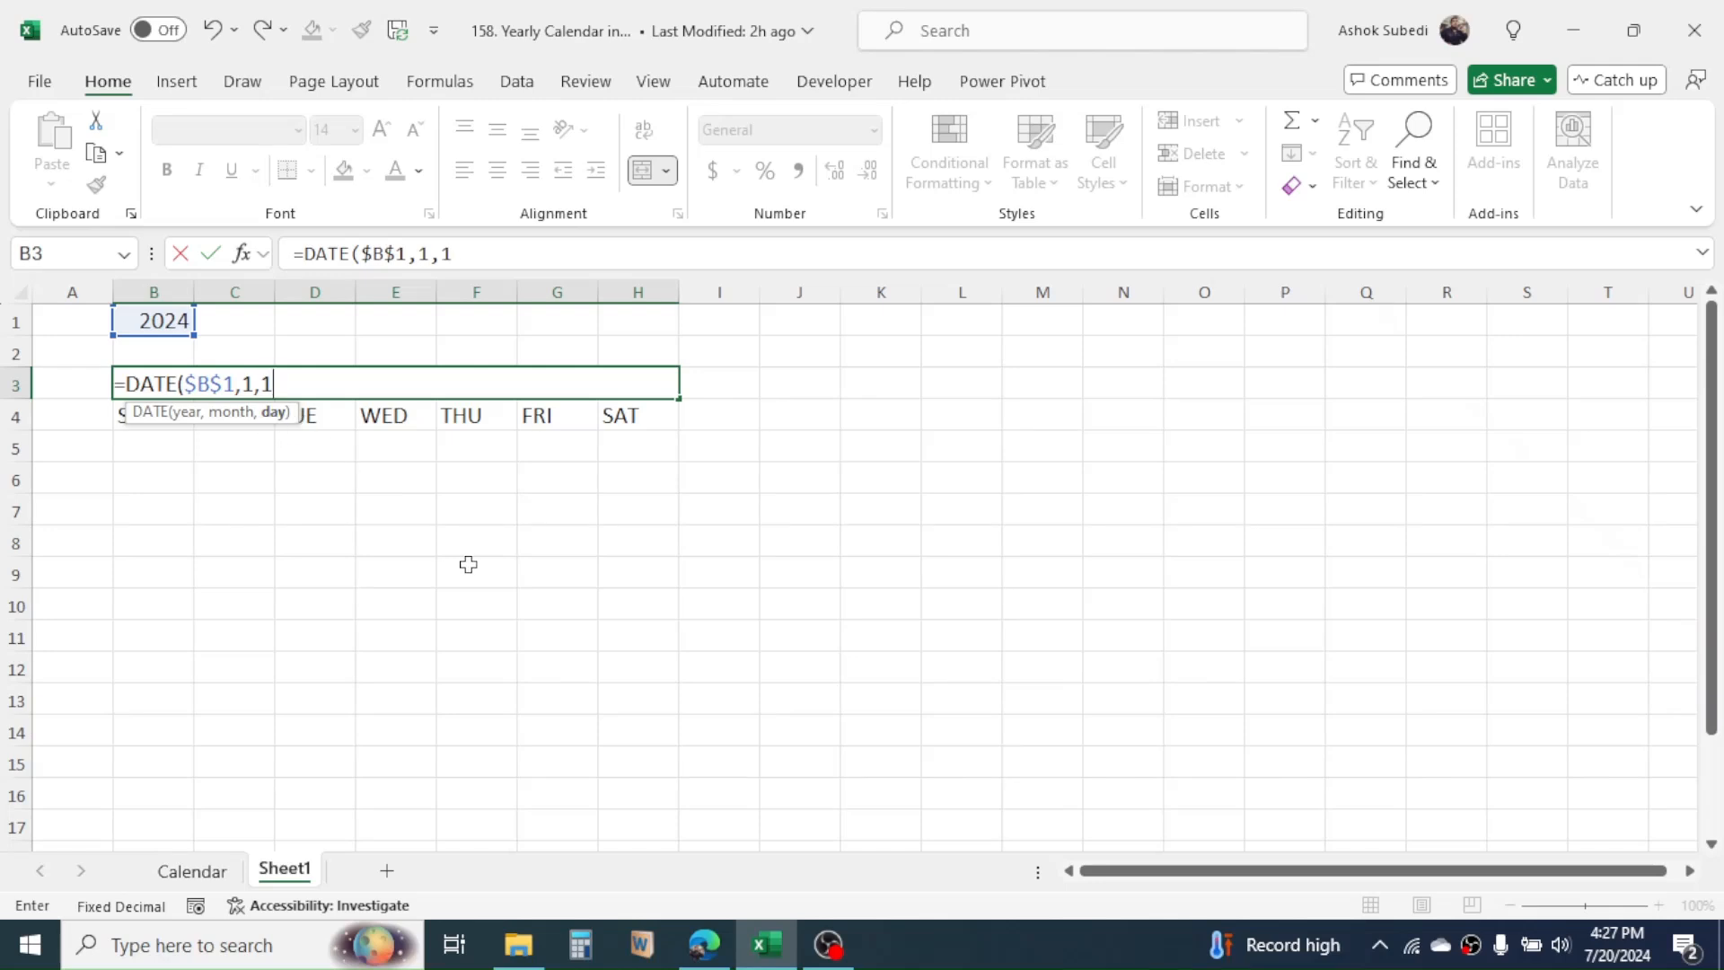
text(1))
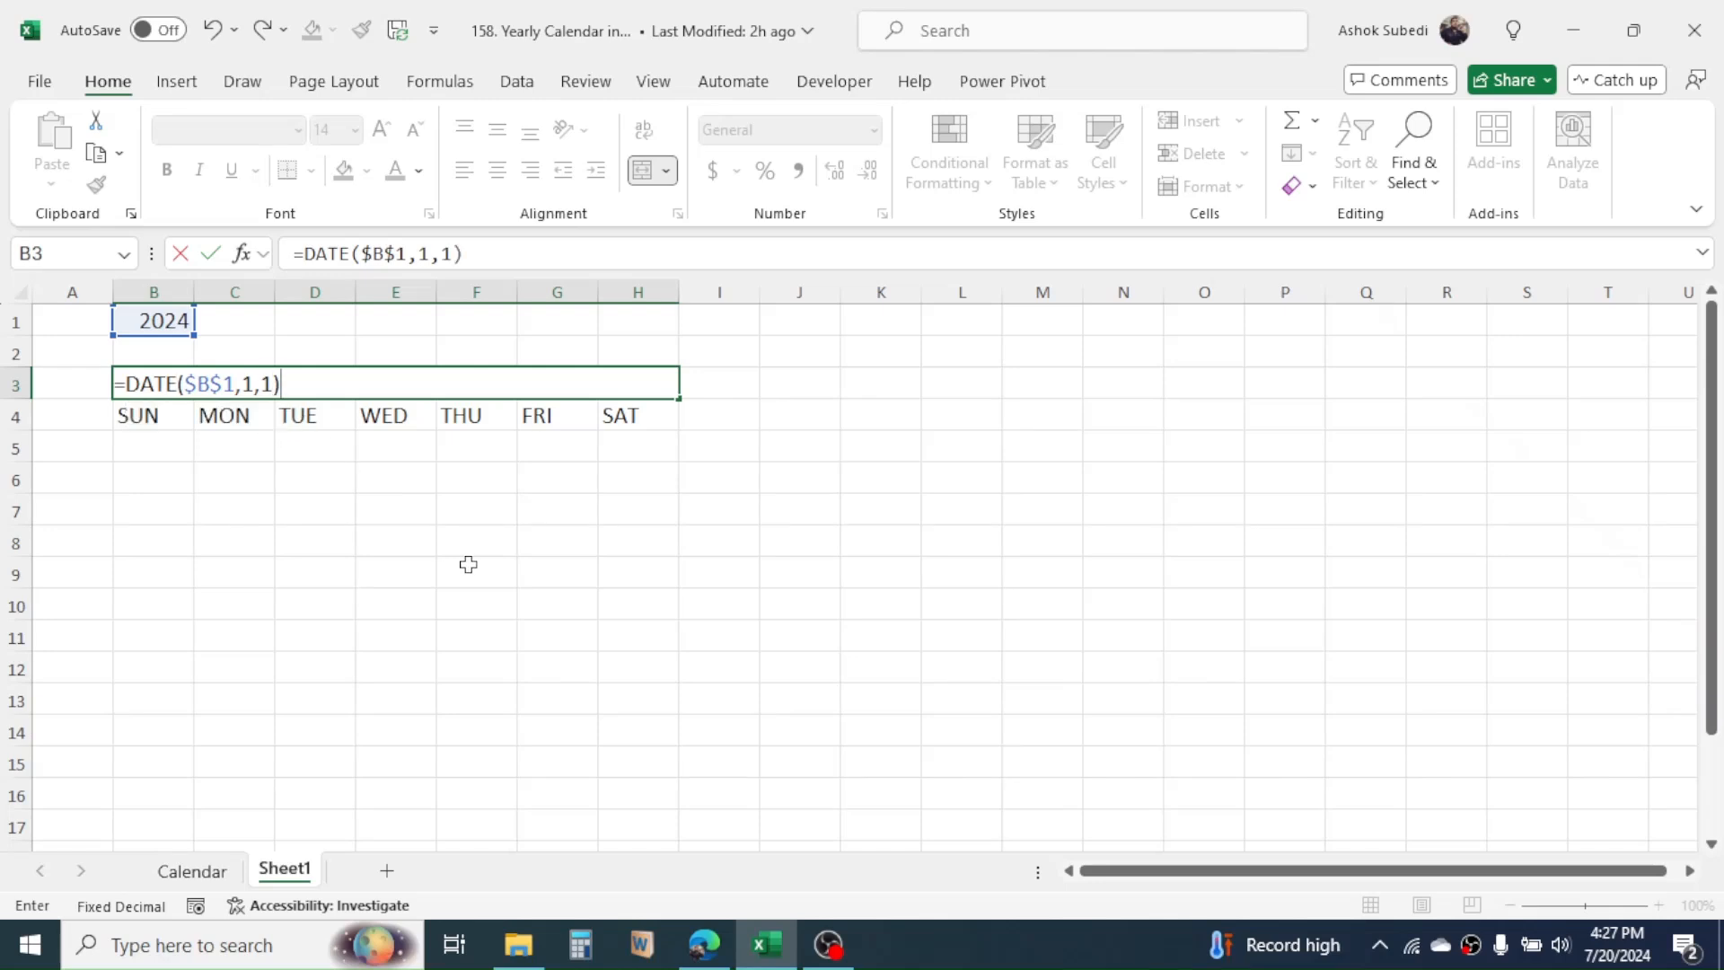
key(Return)
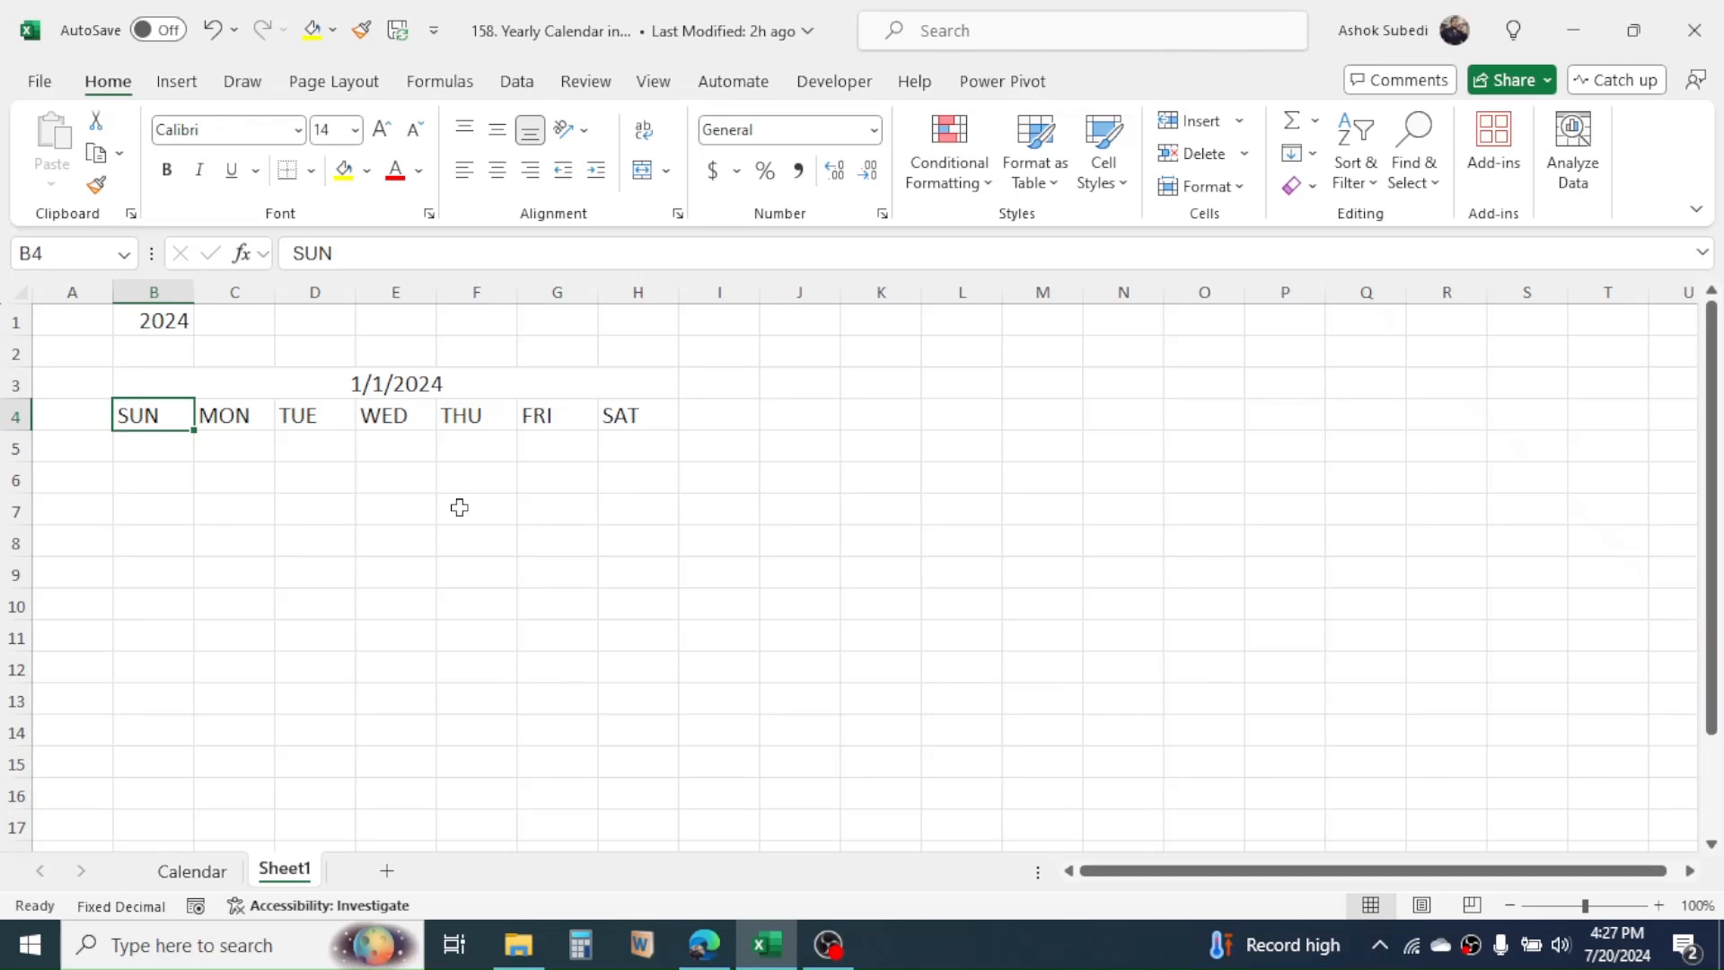
- Apply the custom number format mmmm to the date in B3 so it shows the full month name
click(435, 393)
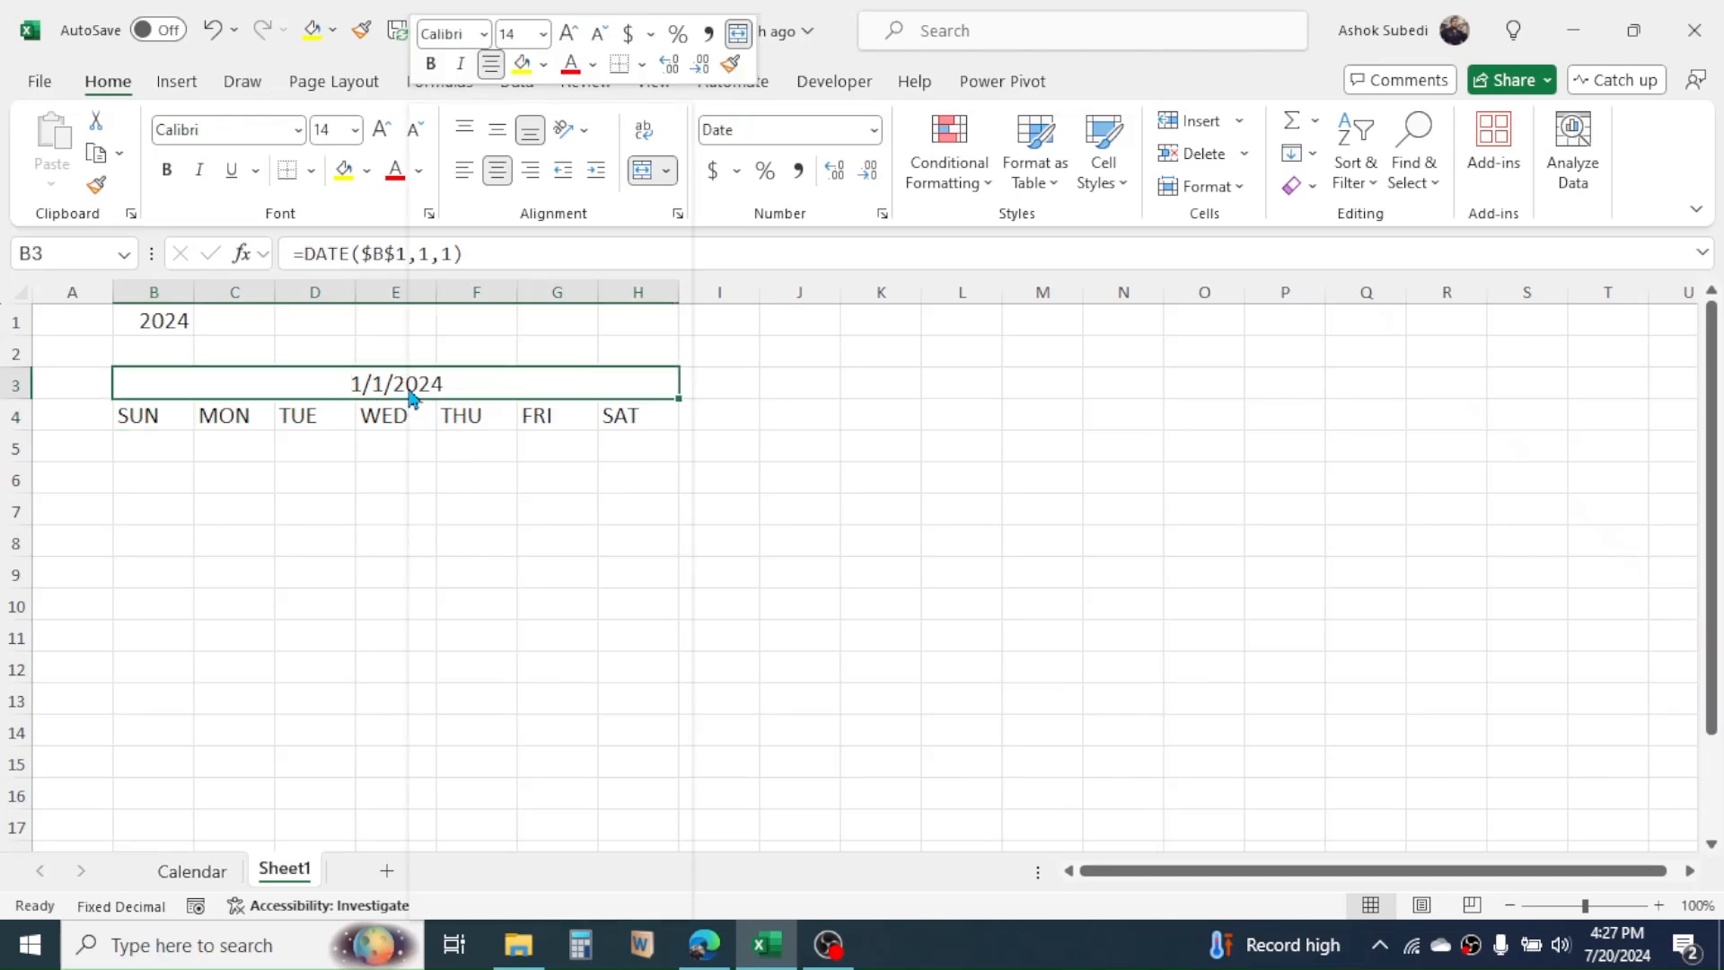
right_click(408, 388)
click(527, 728)
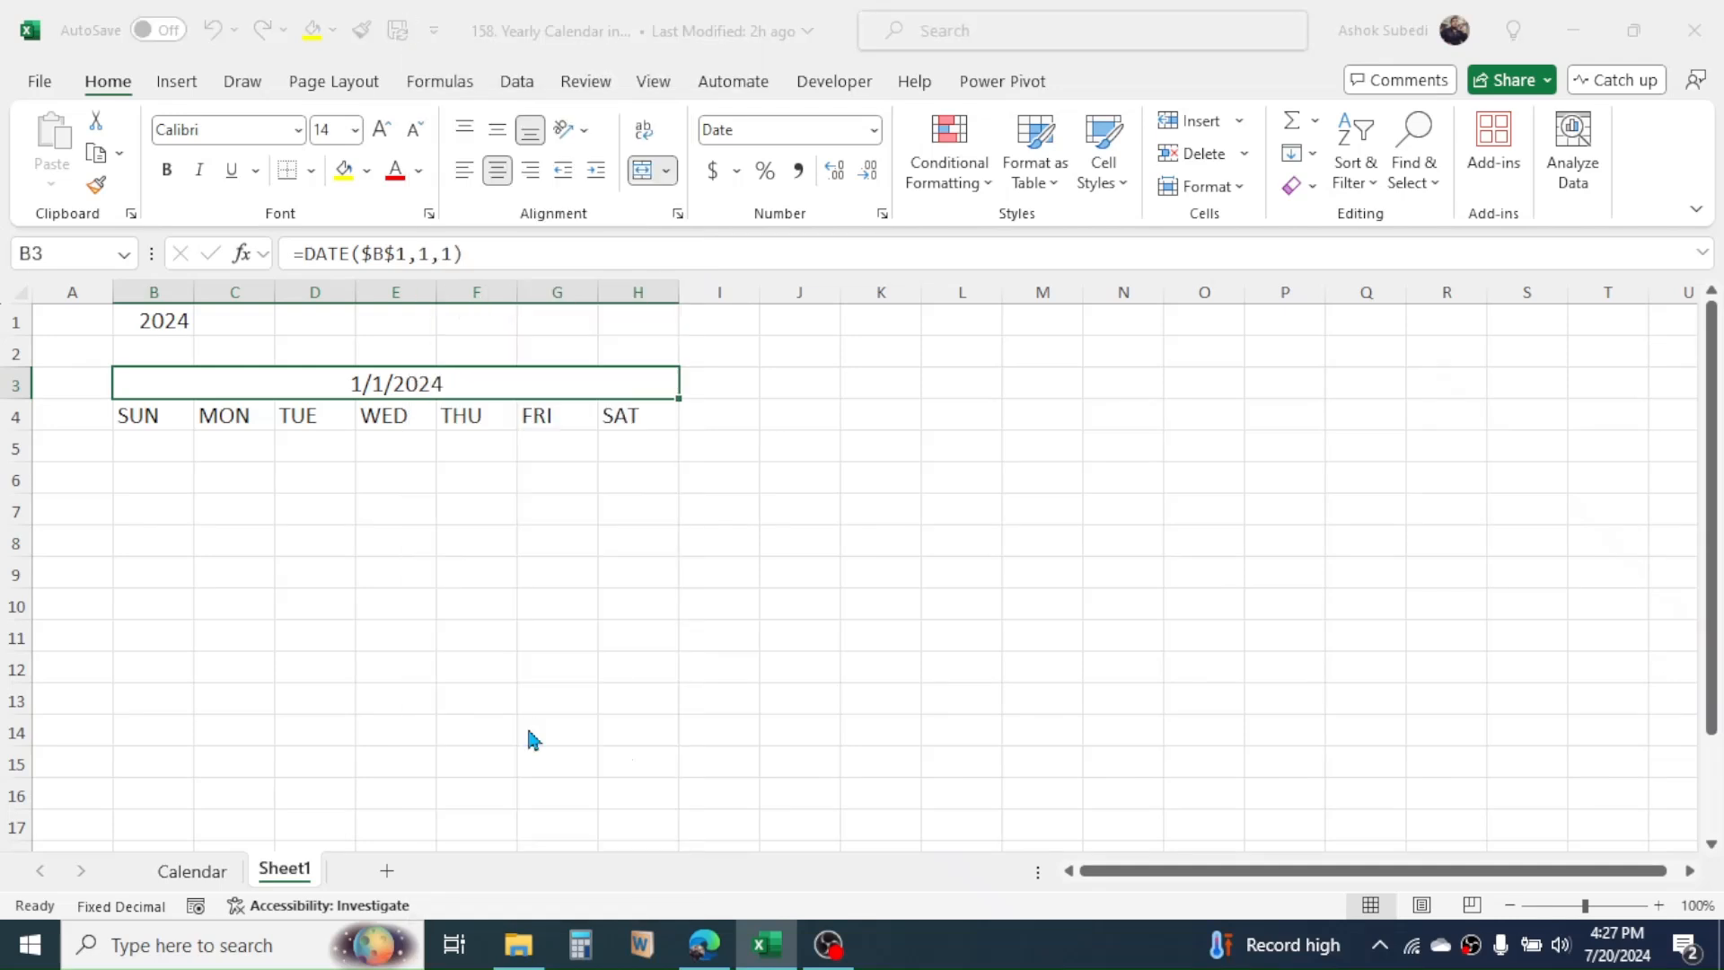
click(248, 598)
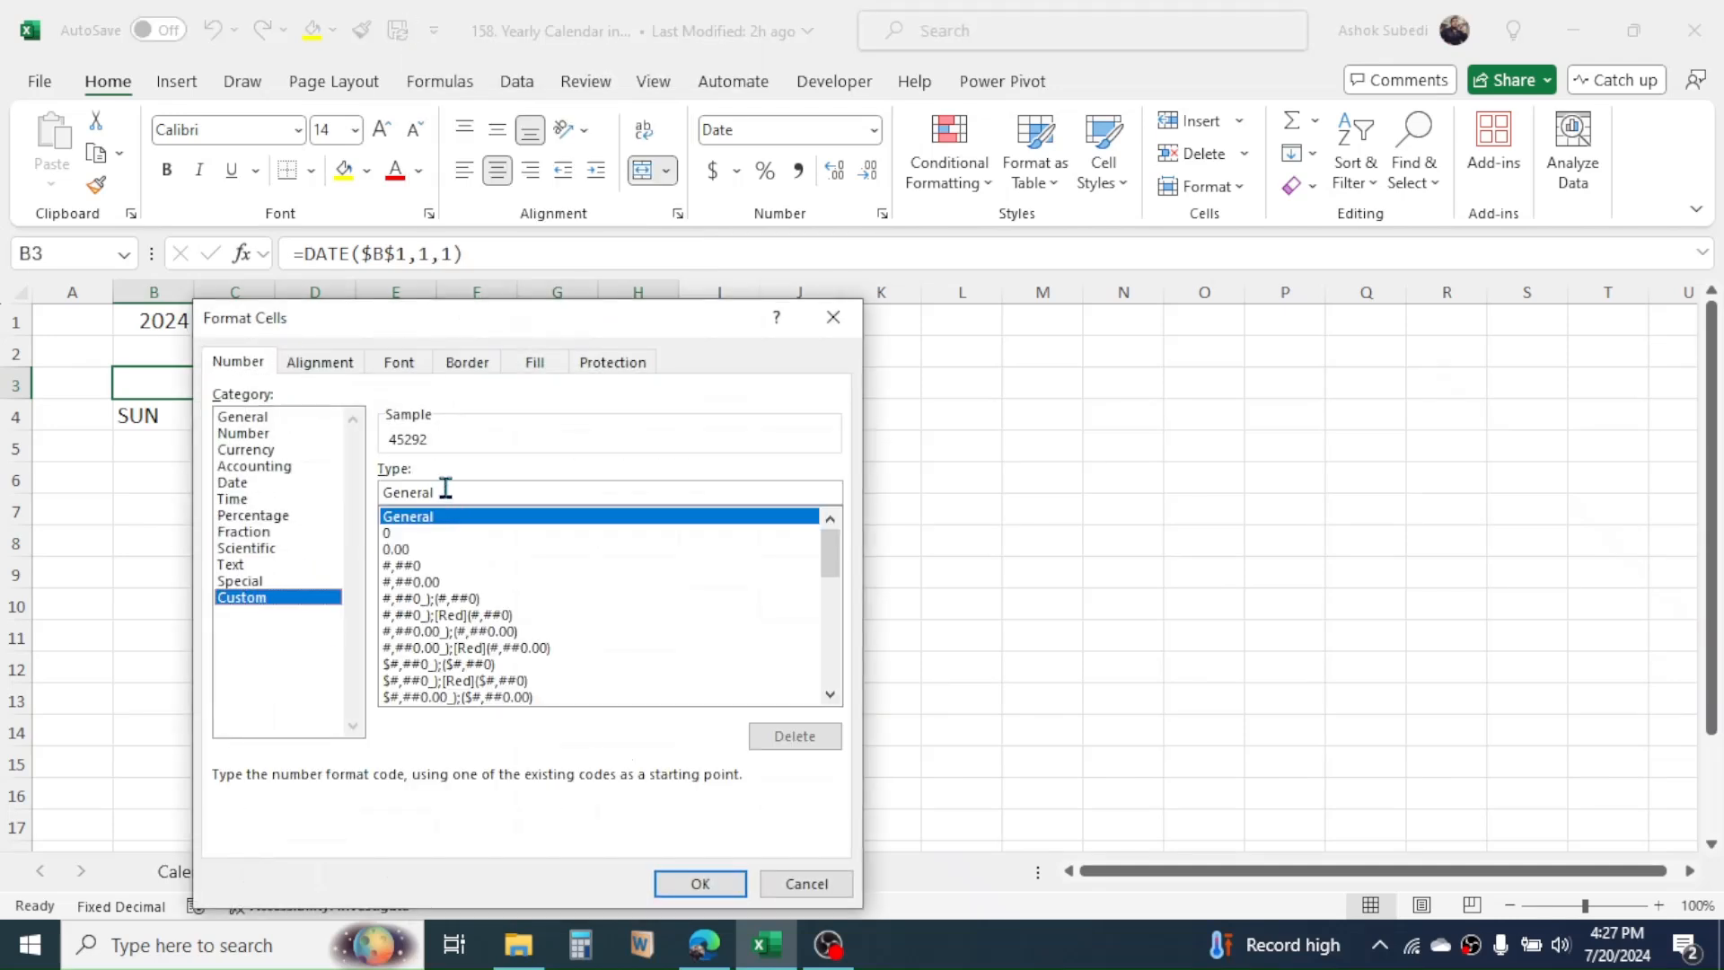
drag(437, 492, 364, 493)
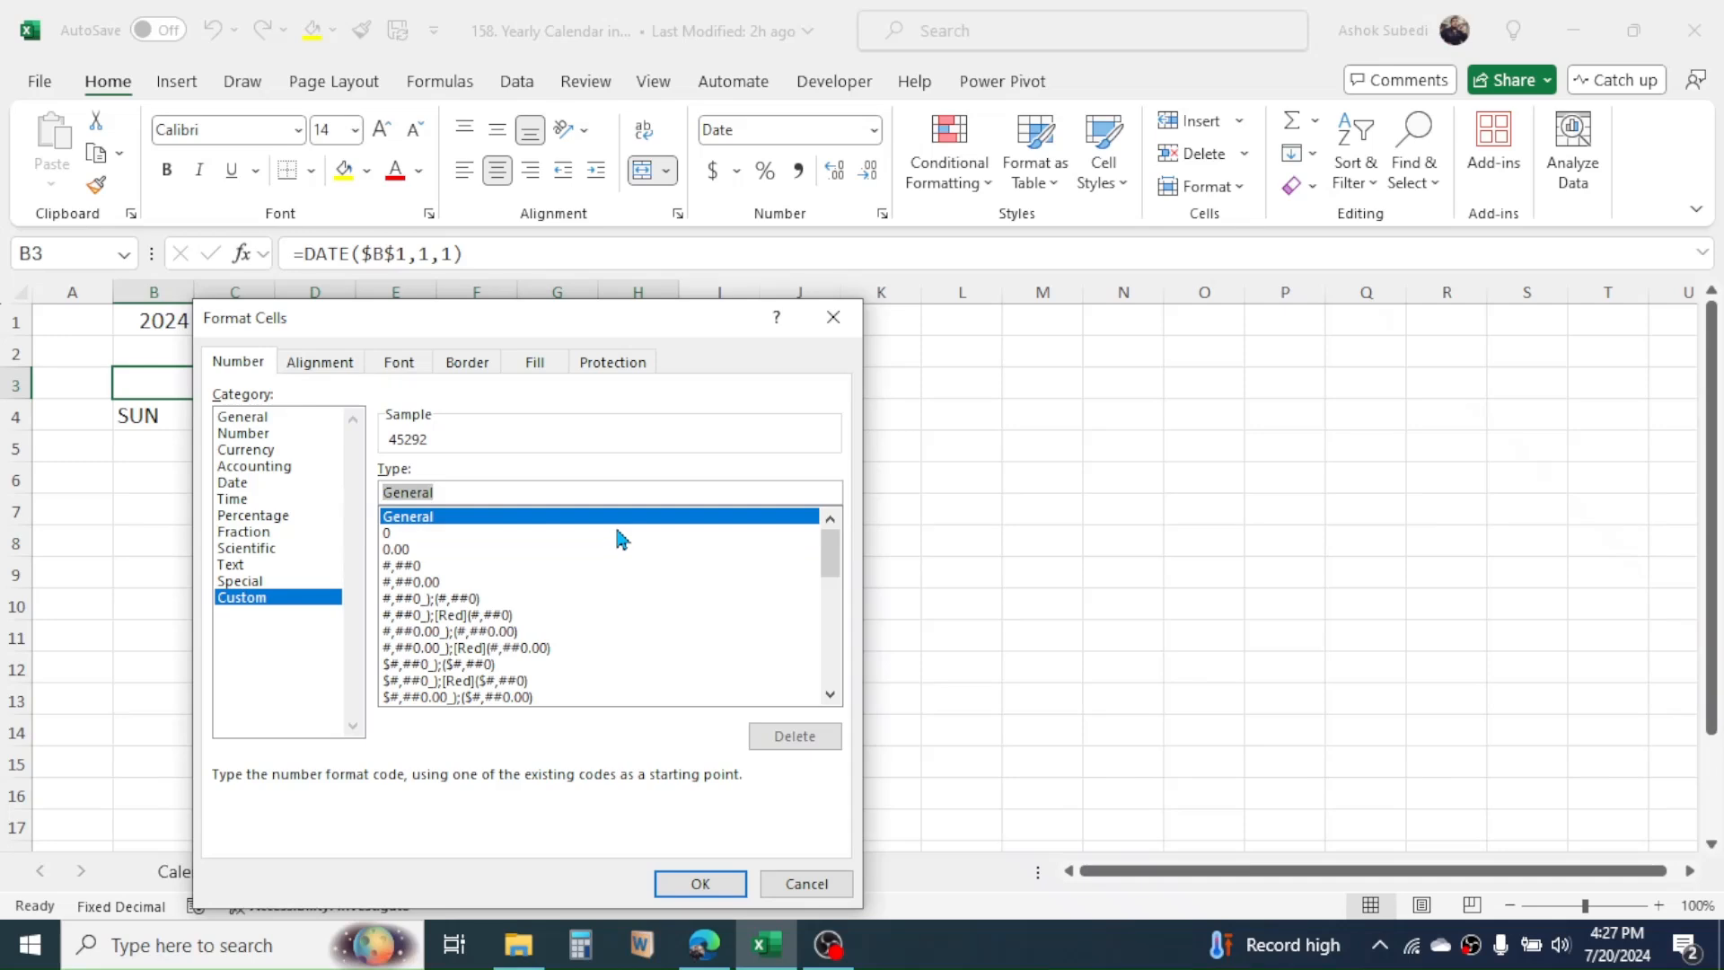
key(BackSpace)
text(mmmm)
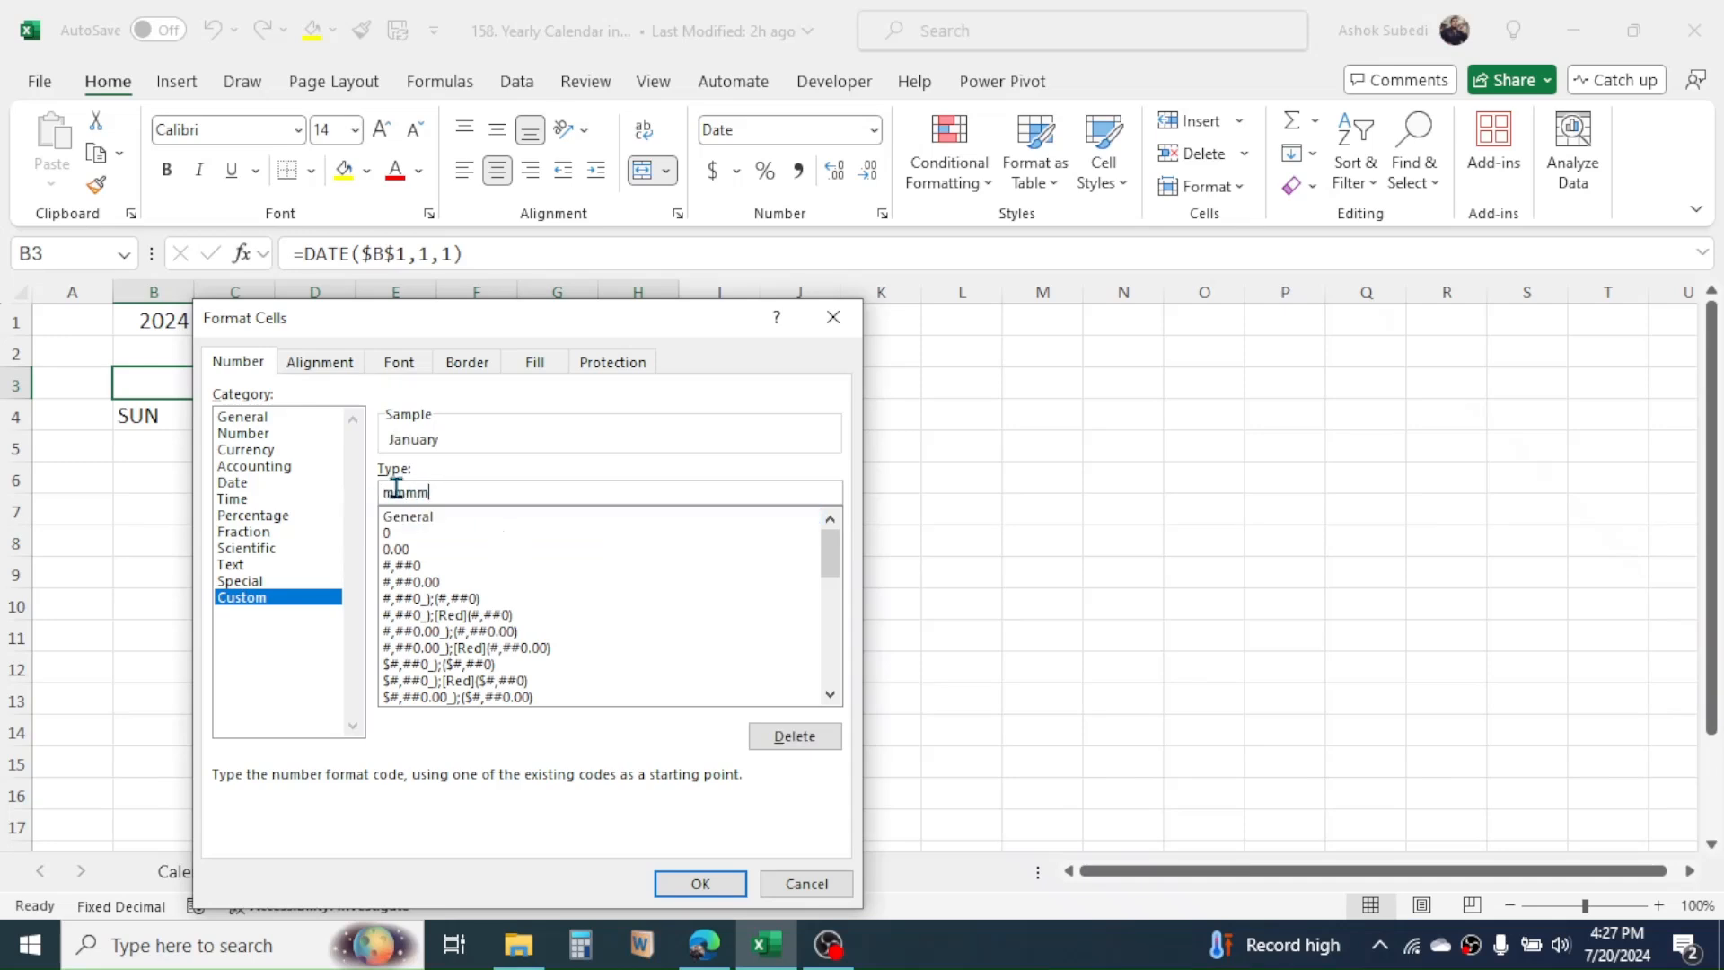
click(702, 884)
- Begin a SEQUENCE formula in cell B5 with 6 rows and 7 columns
key(Down)
key(Down)
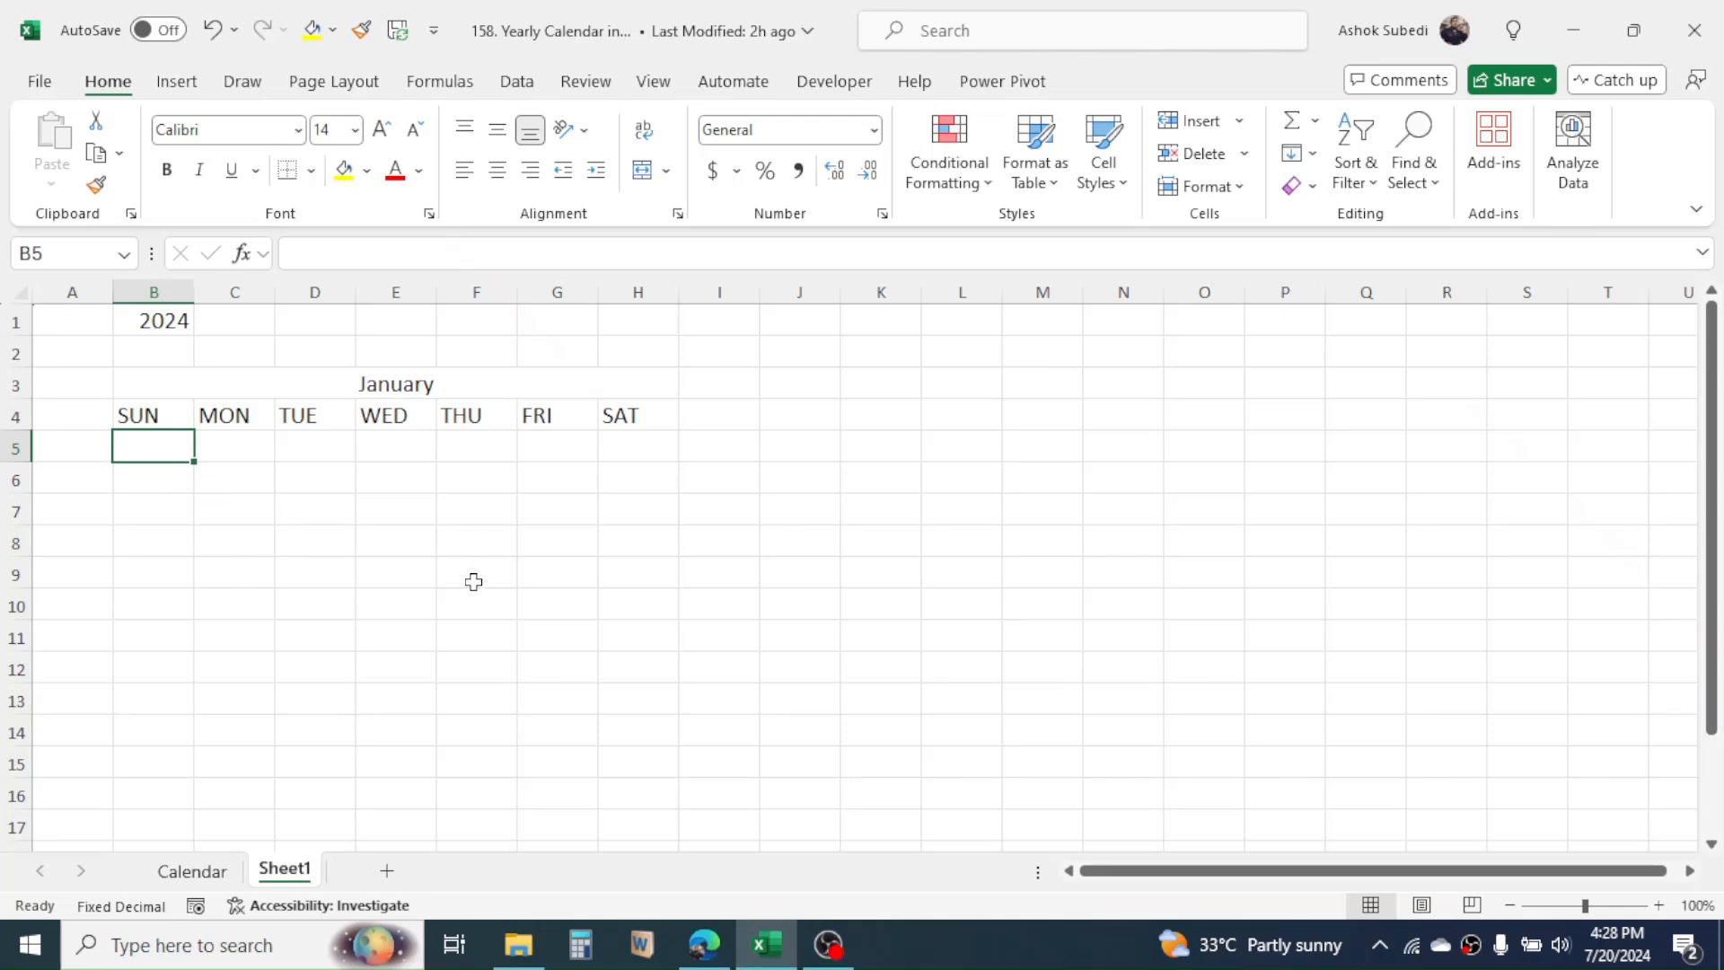
text(=)
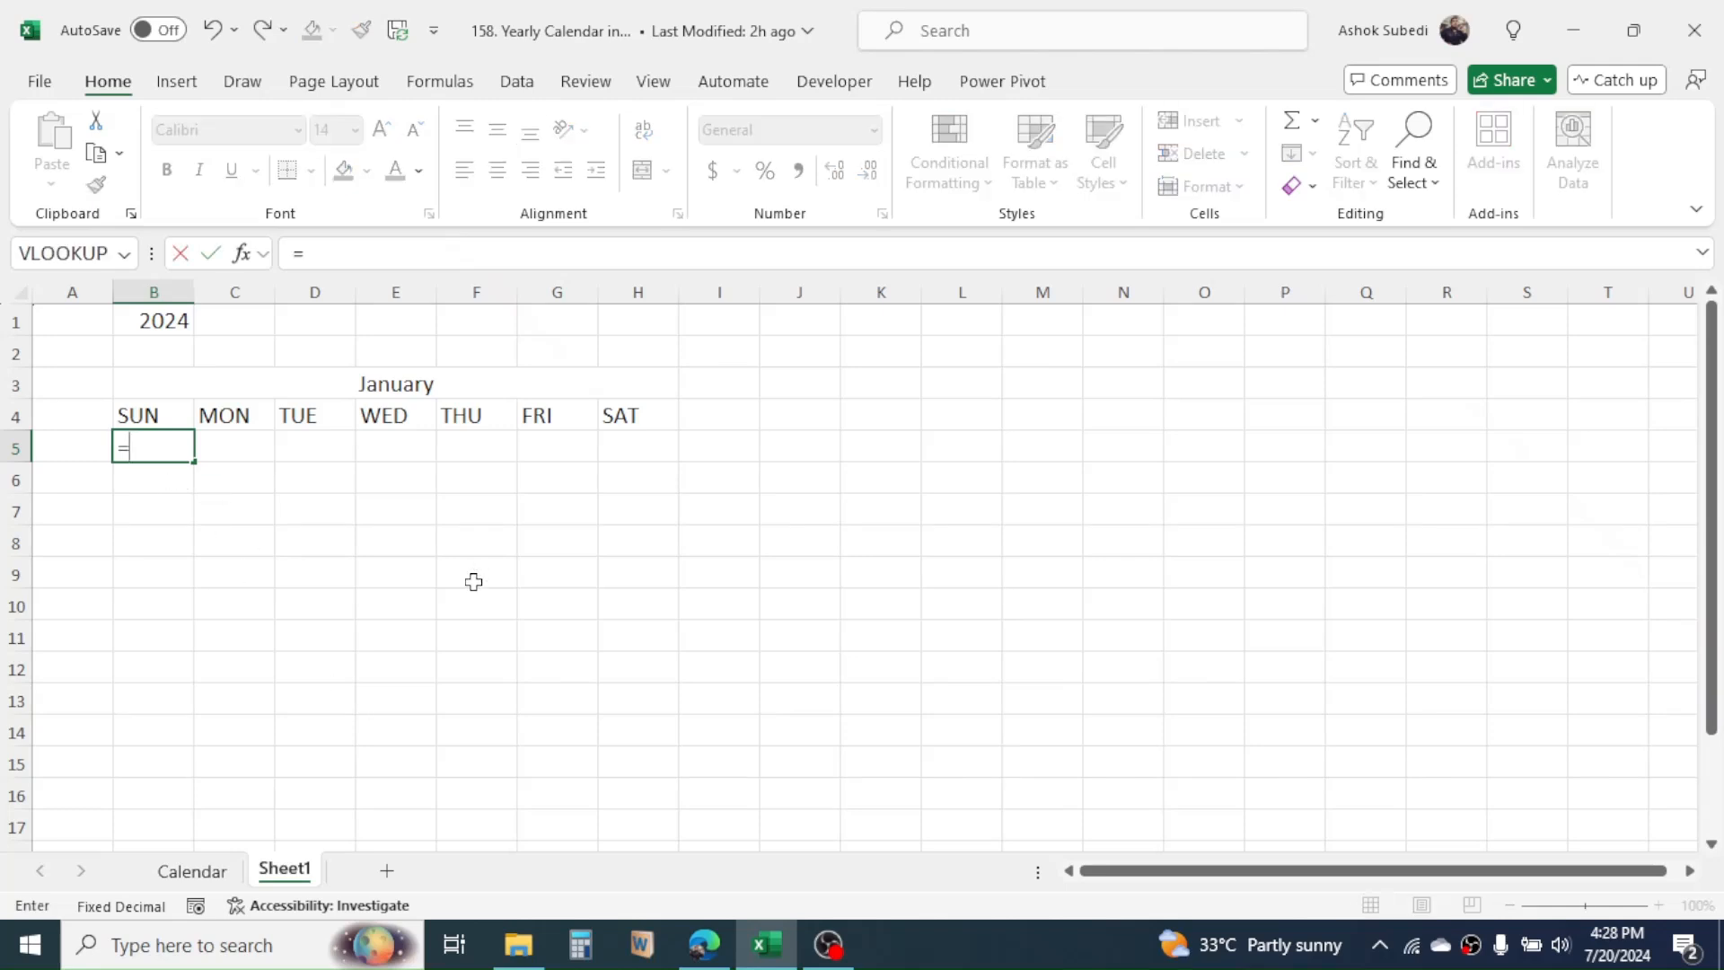
text(SEQU)
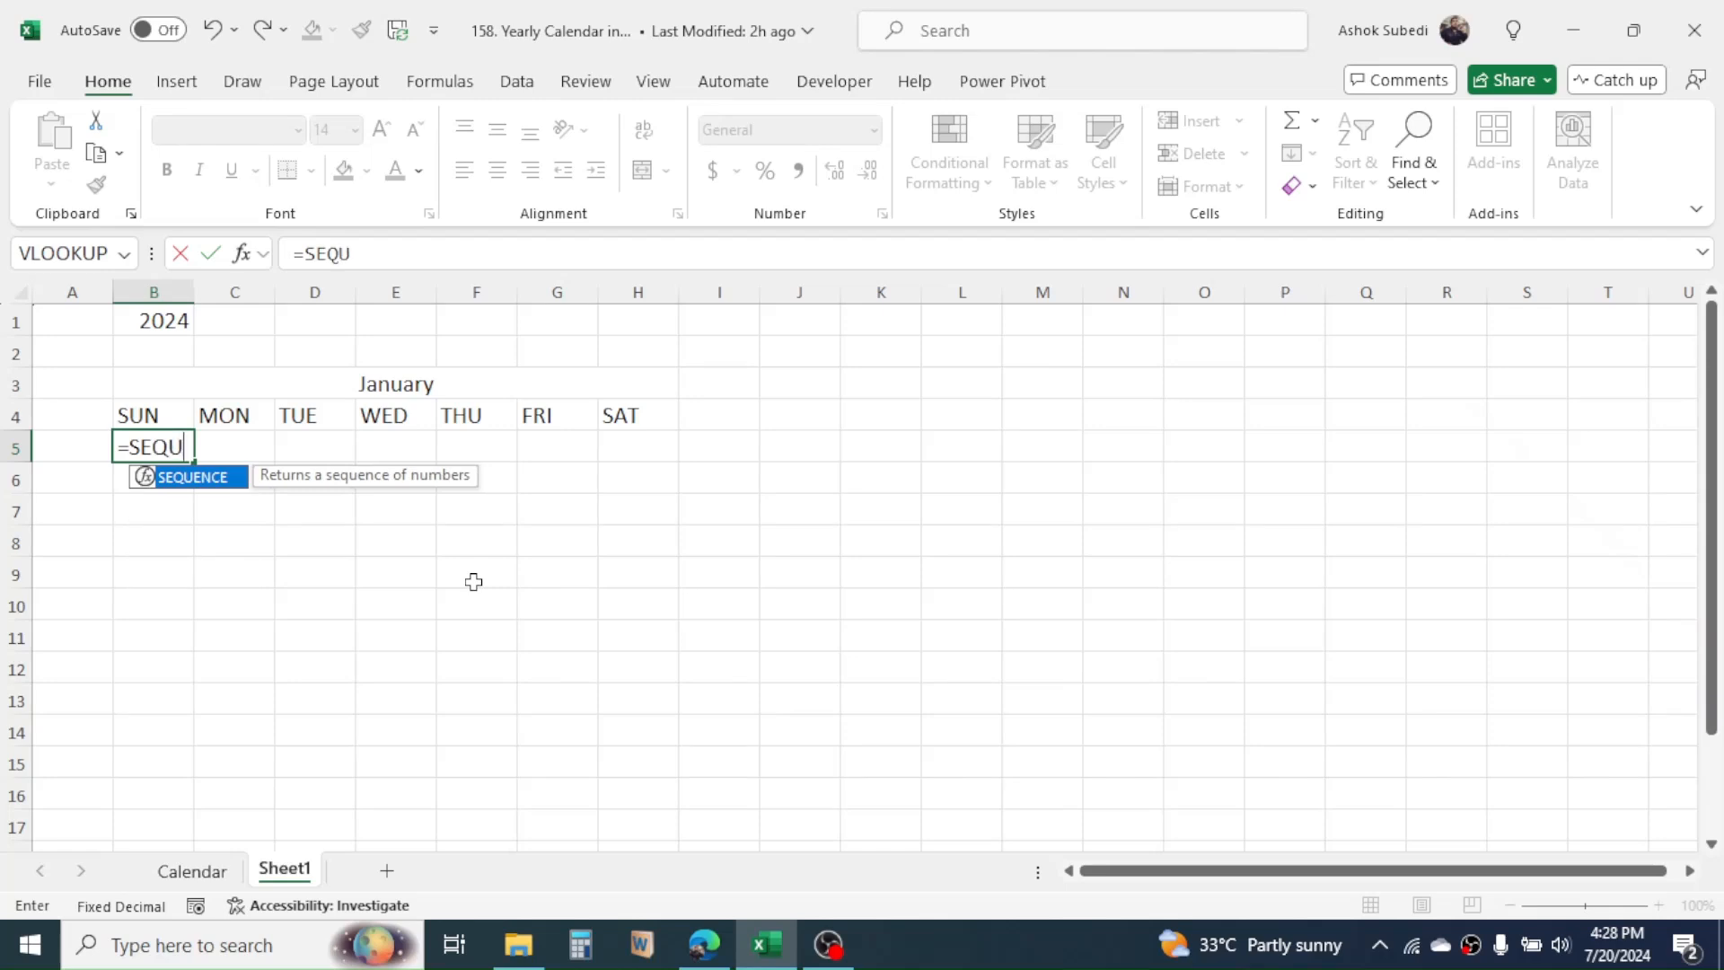
text(ENCE()
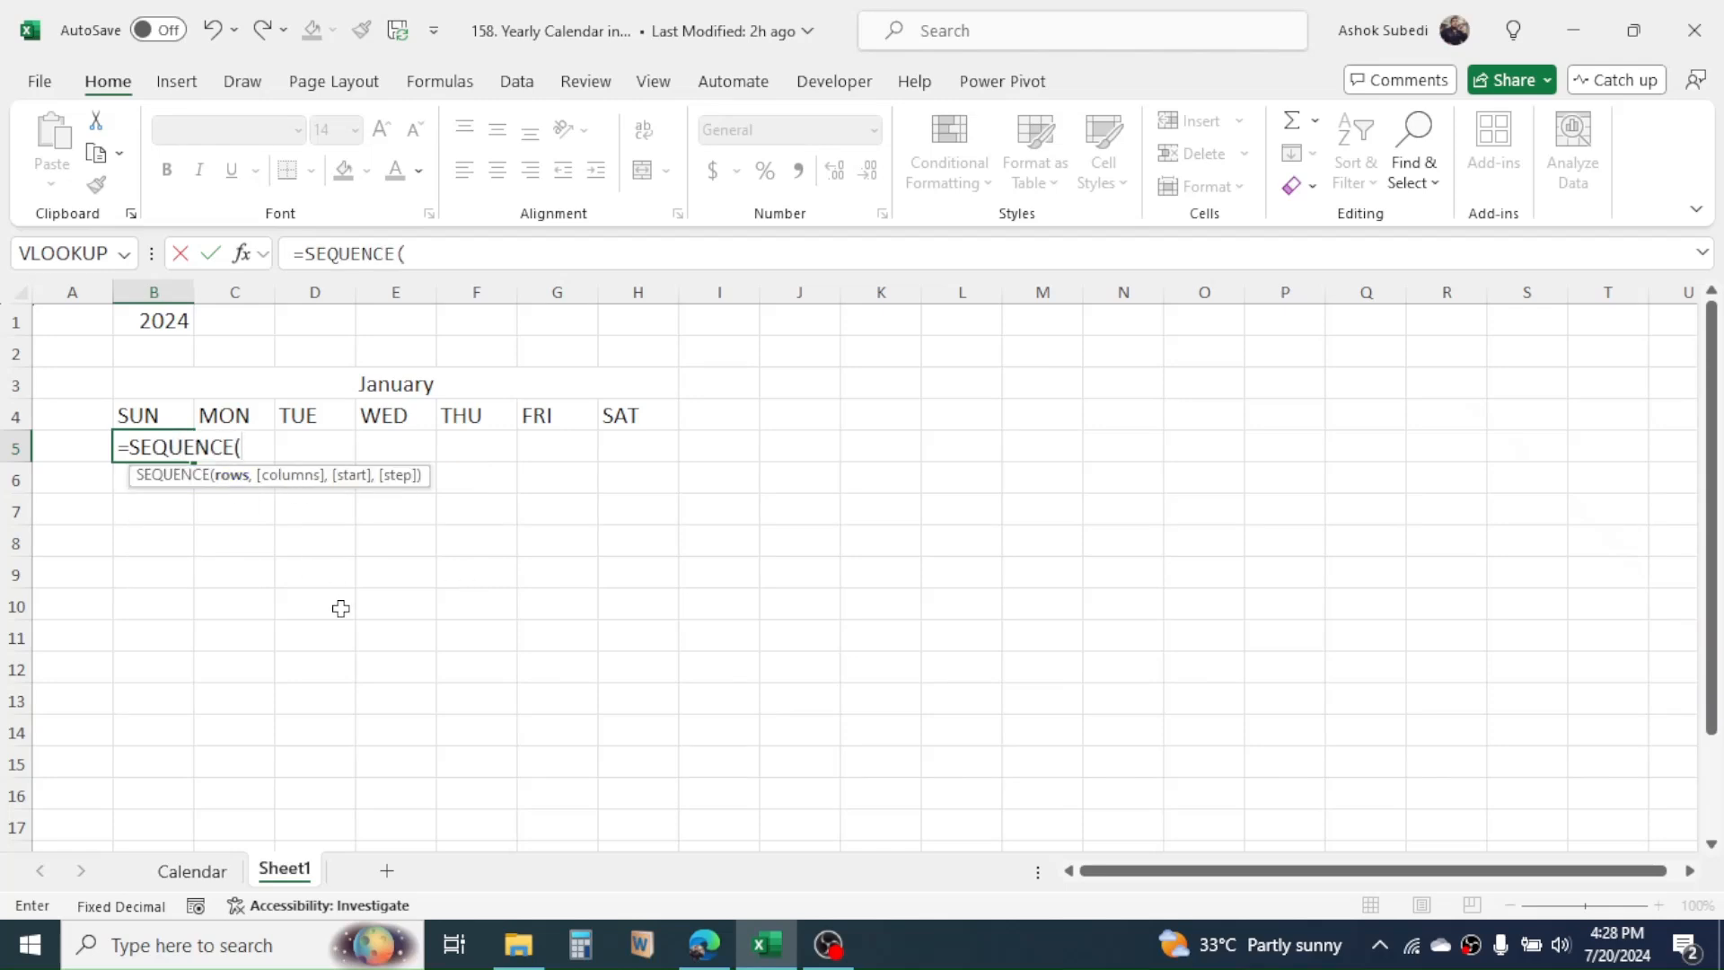
text(6,)
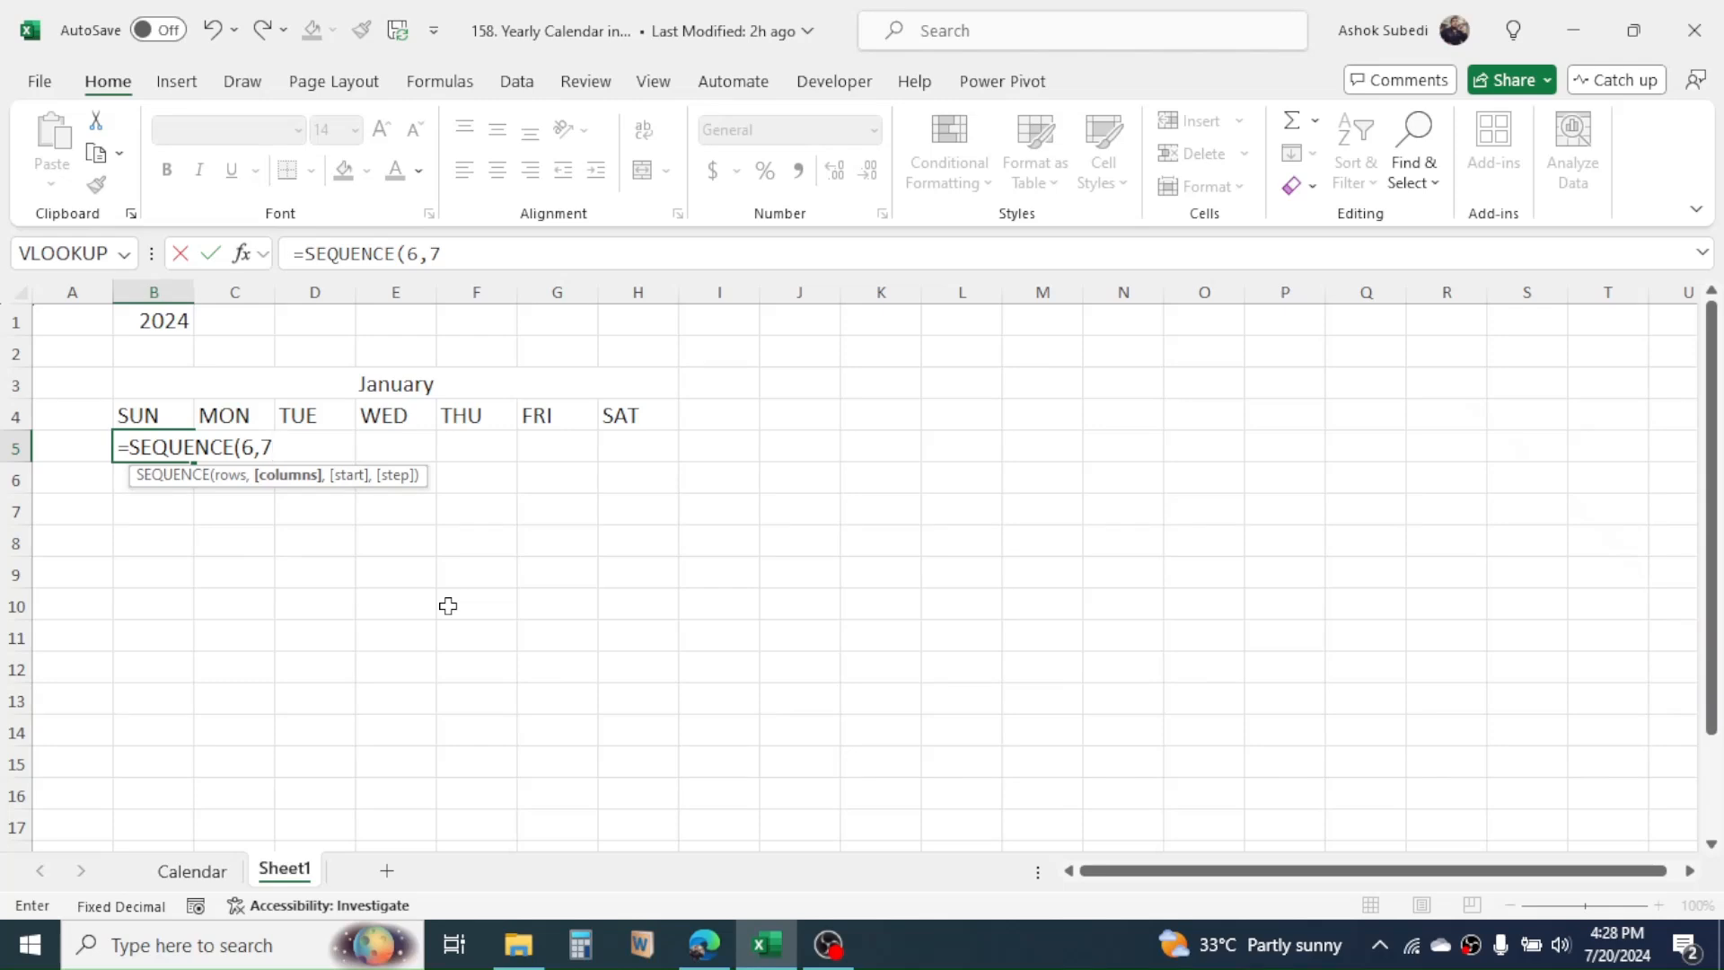
text(7,)
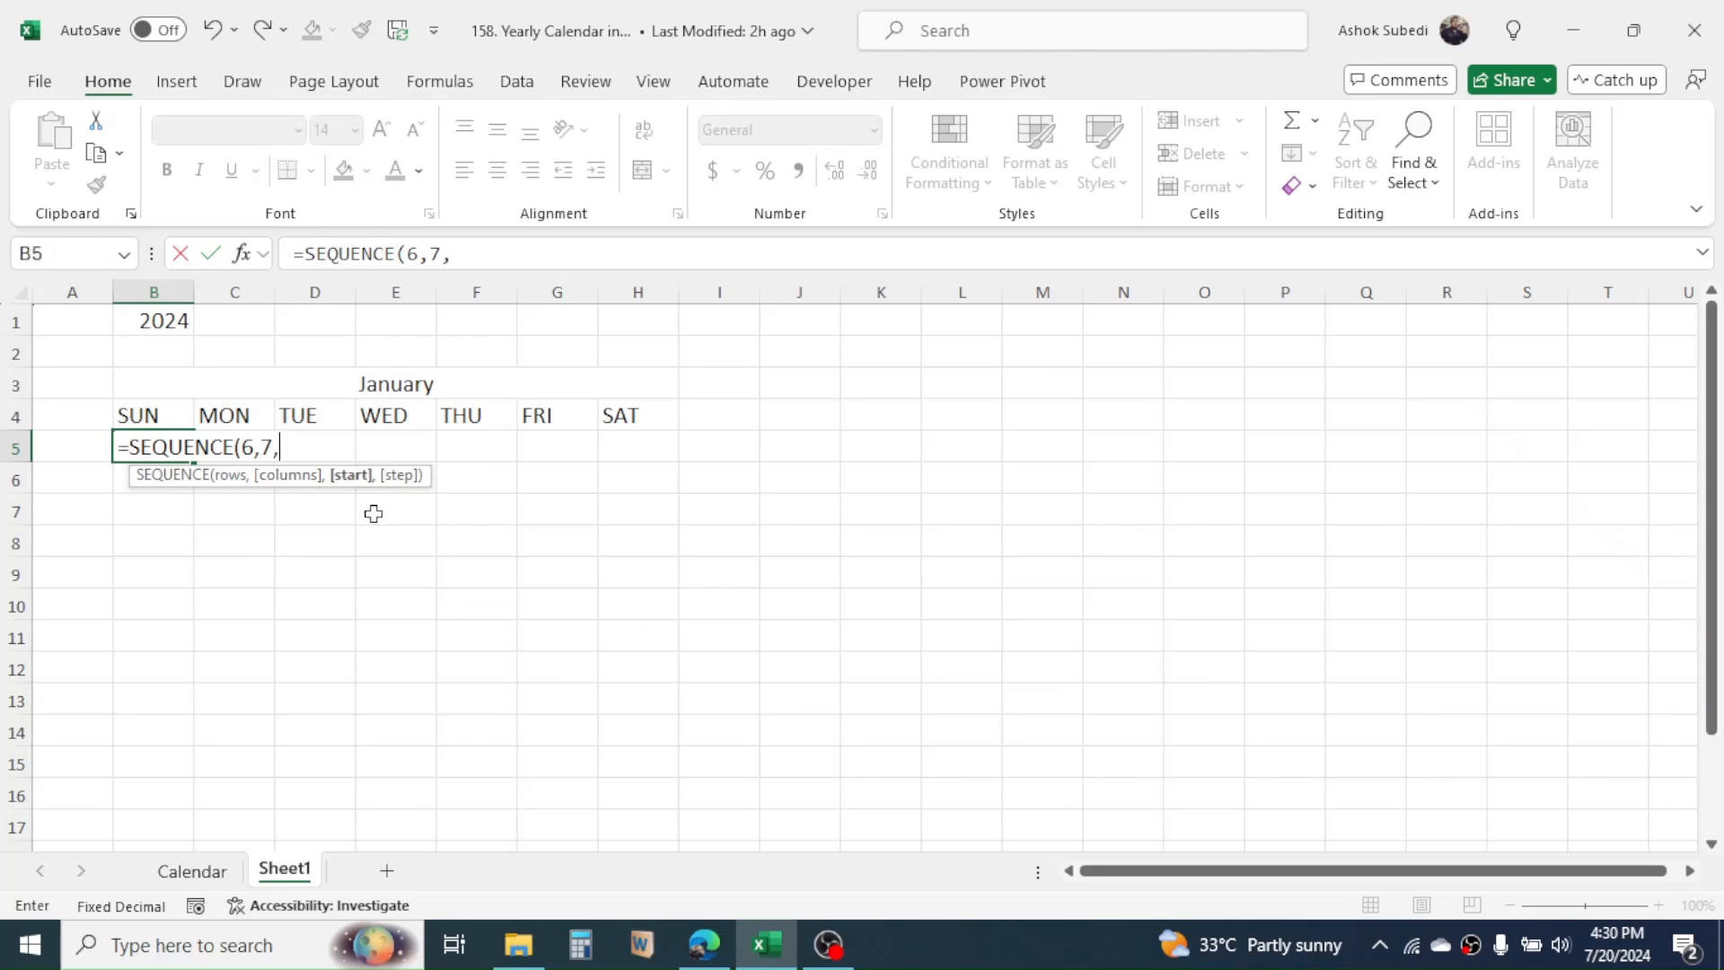
- Complete the SEQUENCE formula in B5 with the start value B3-WEEKDAY(B3,1)+1 and a step of 1
click(396, 381)
text(-)
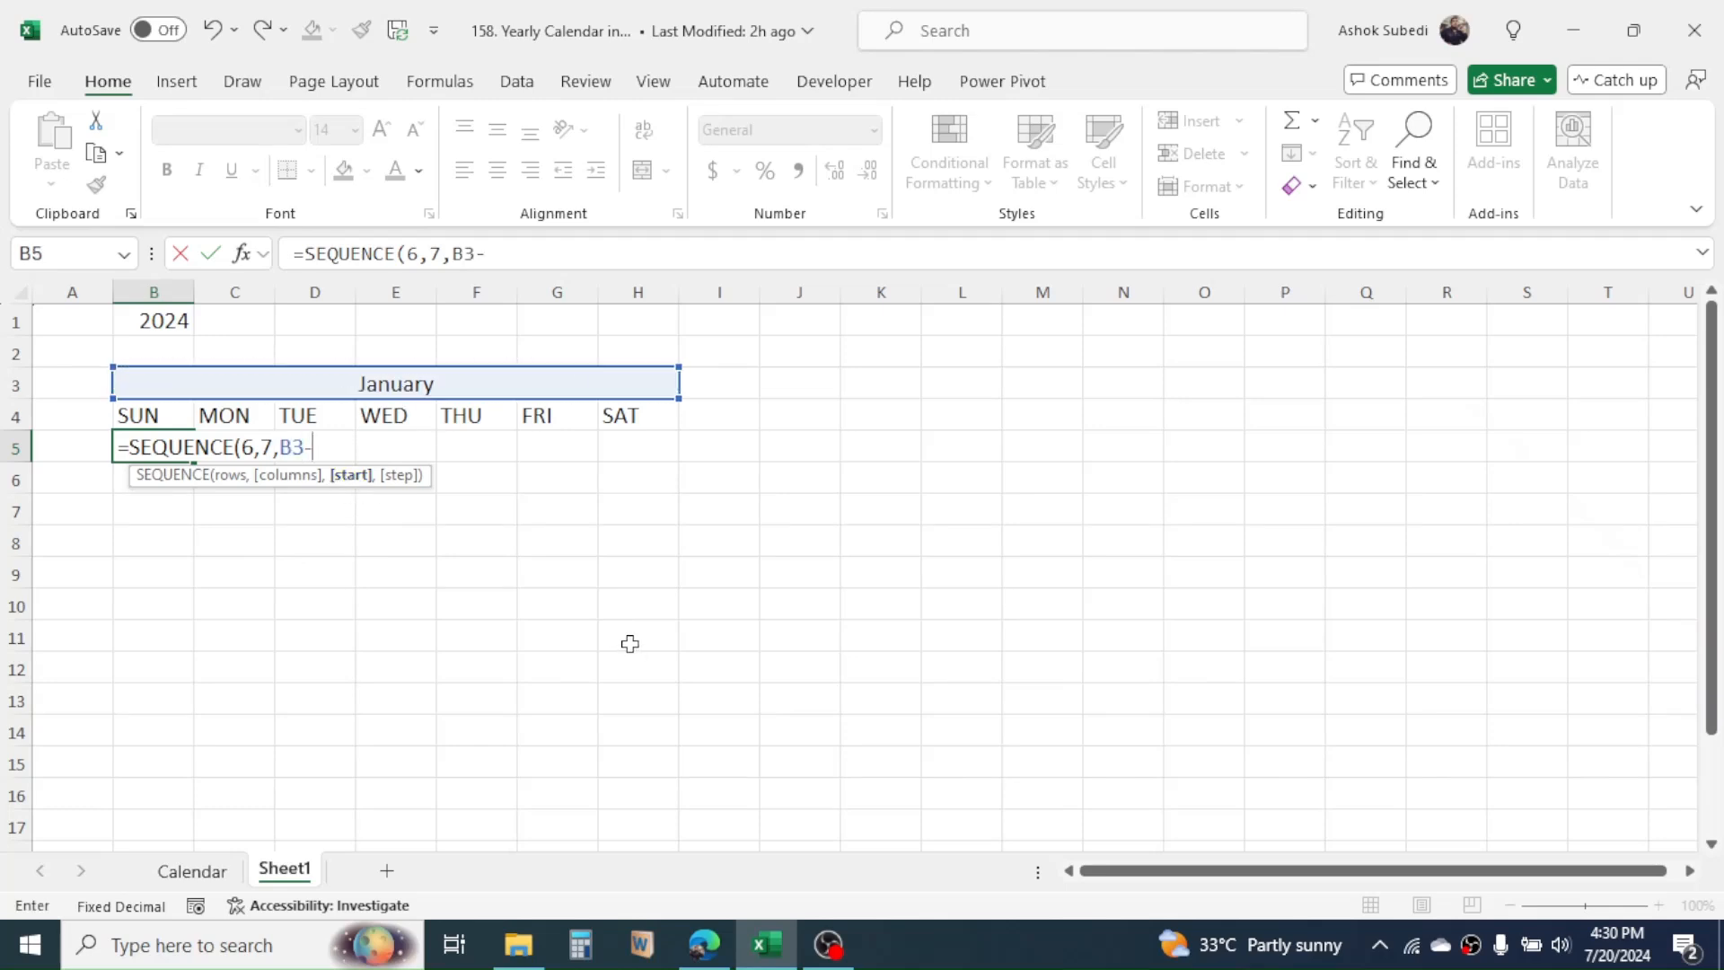
text(WEE)
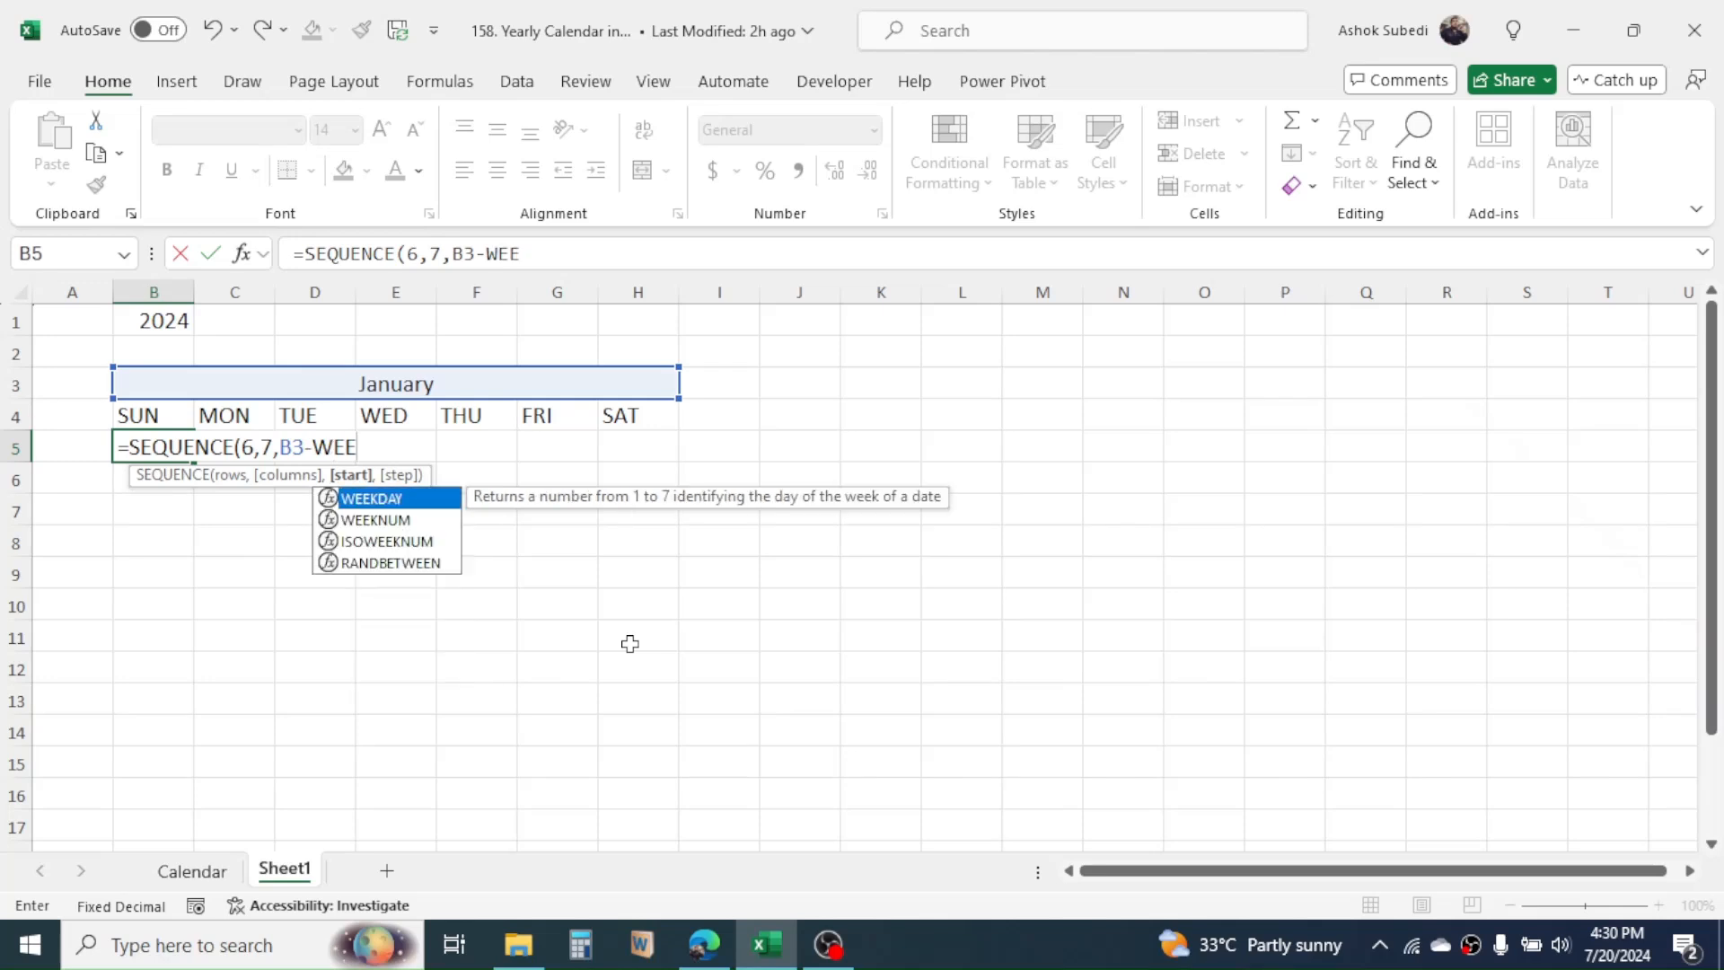
text(KDAY)
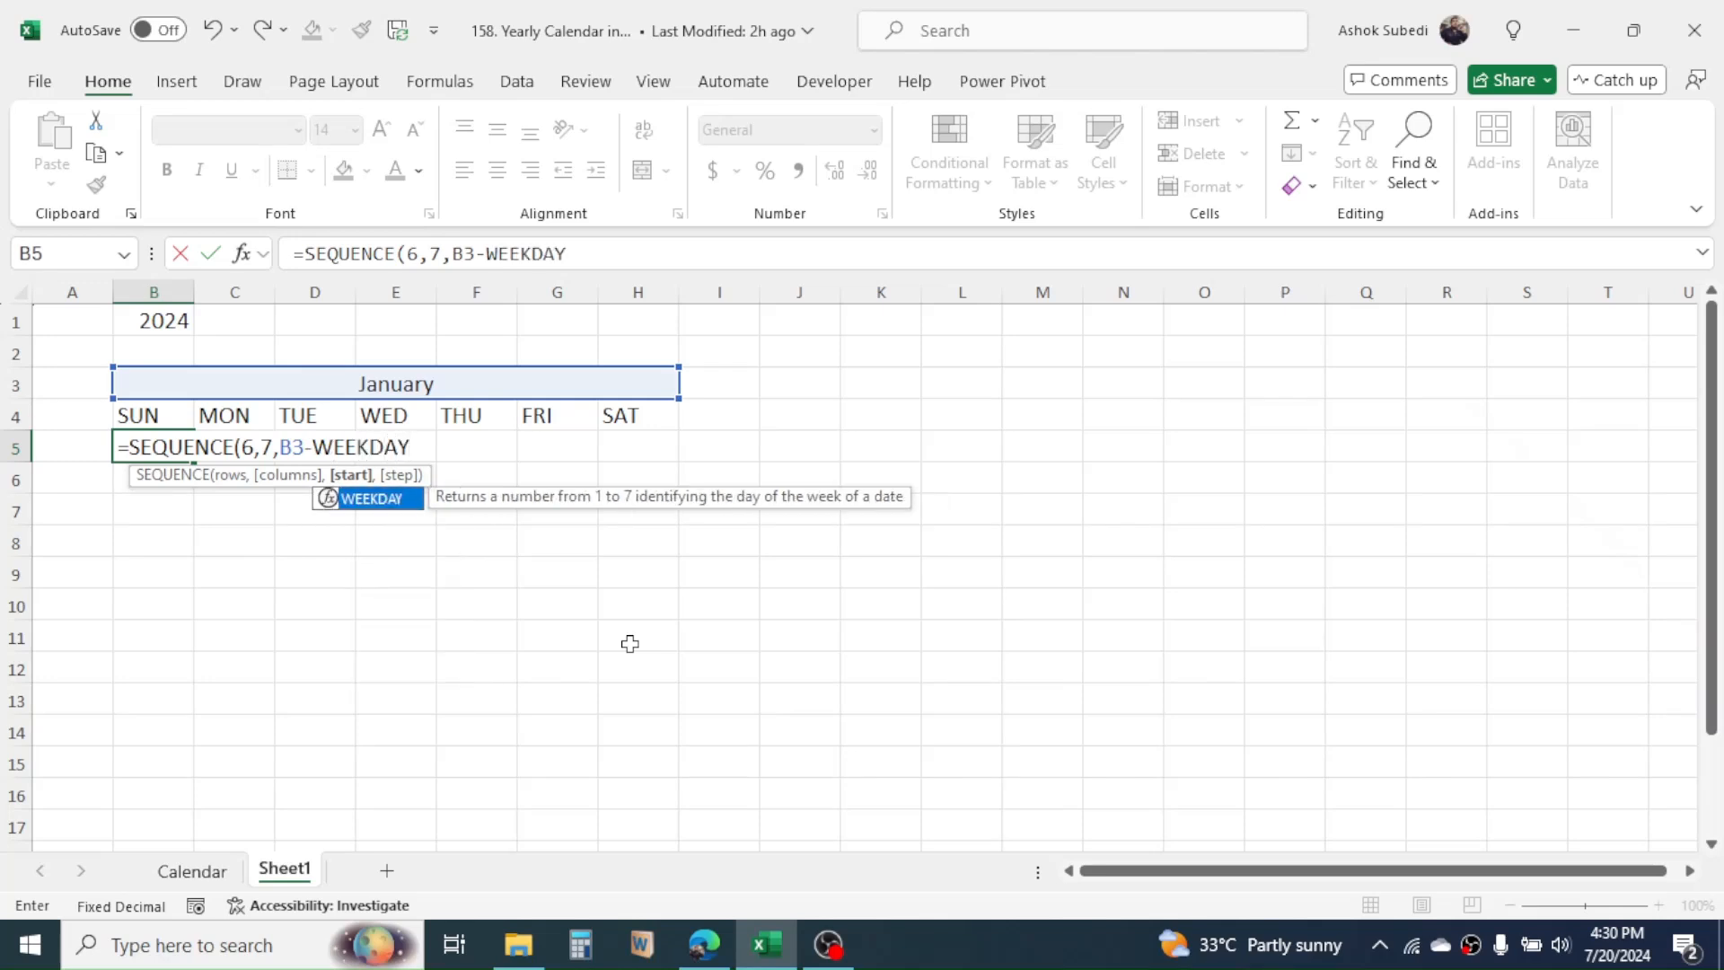
text(()
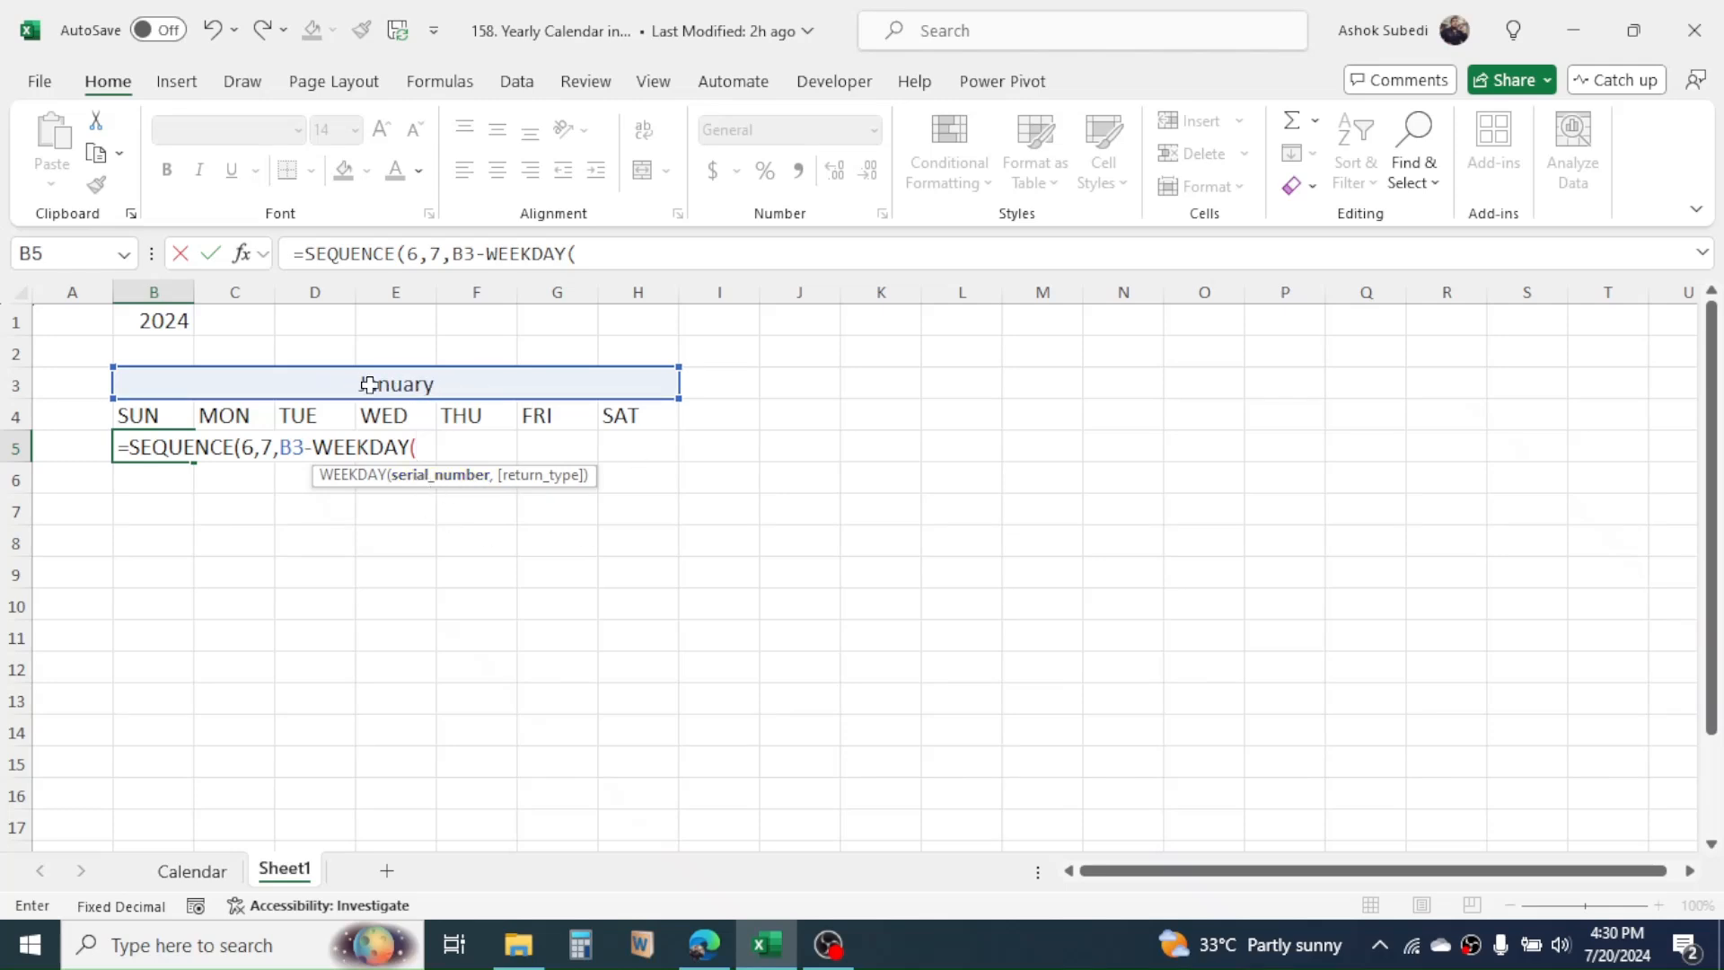
click(424, 385)
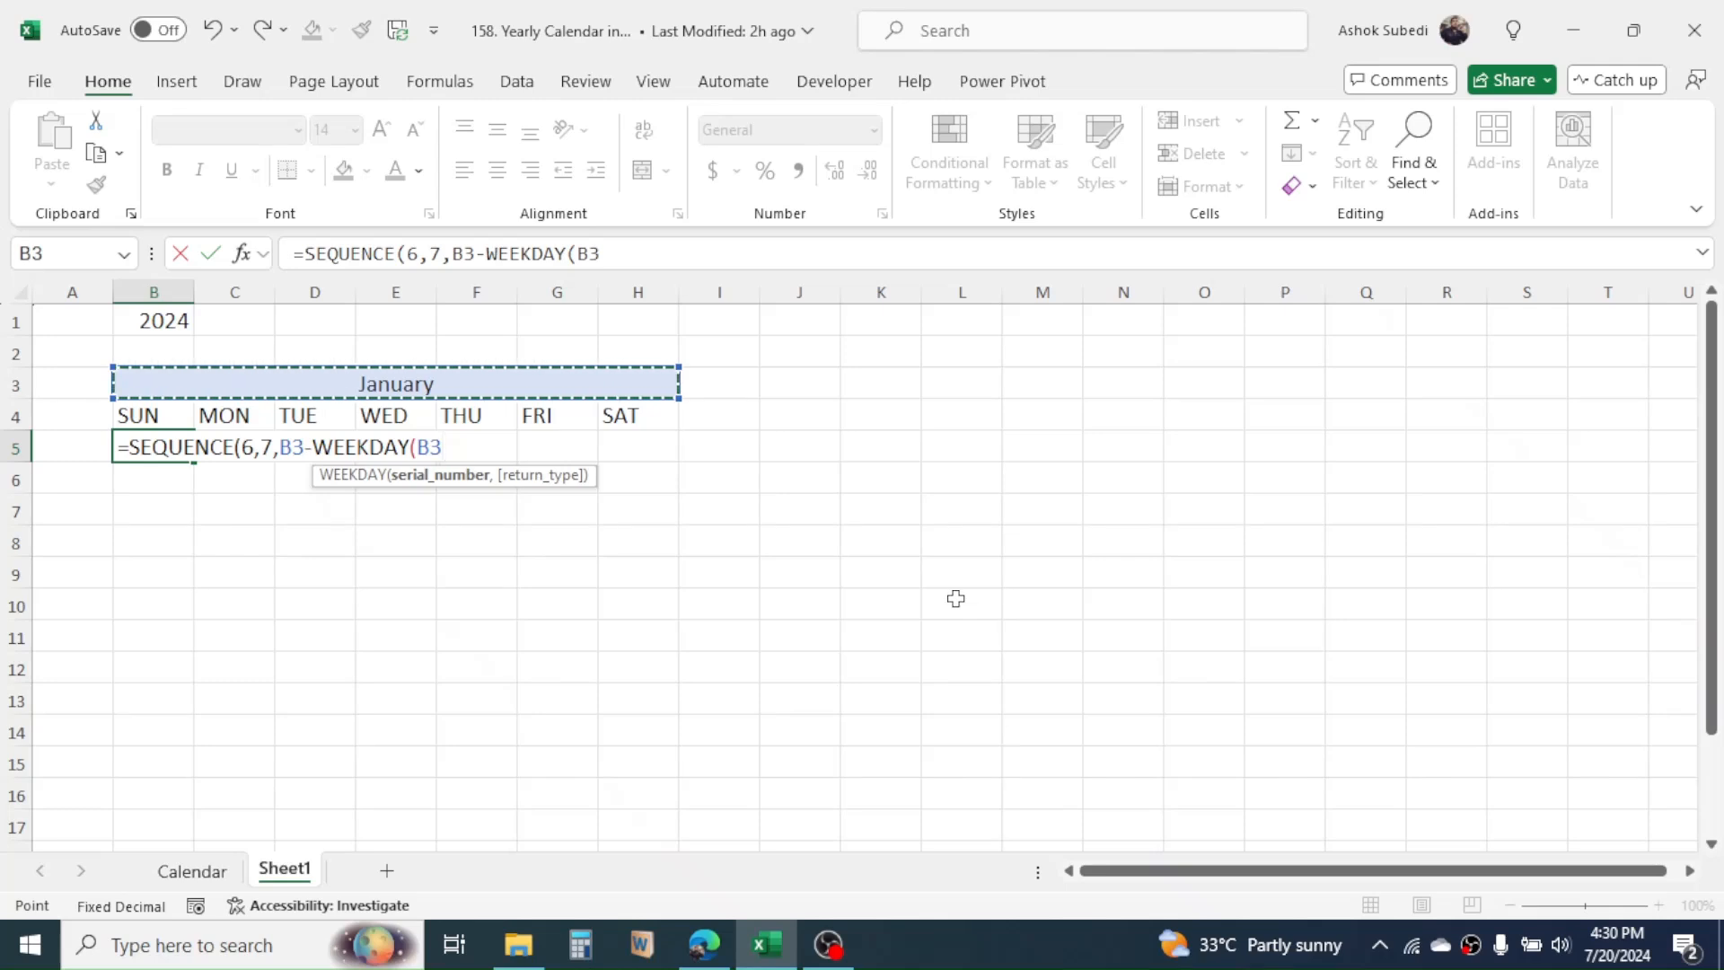
text(,)
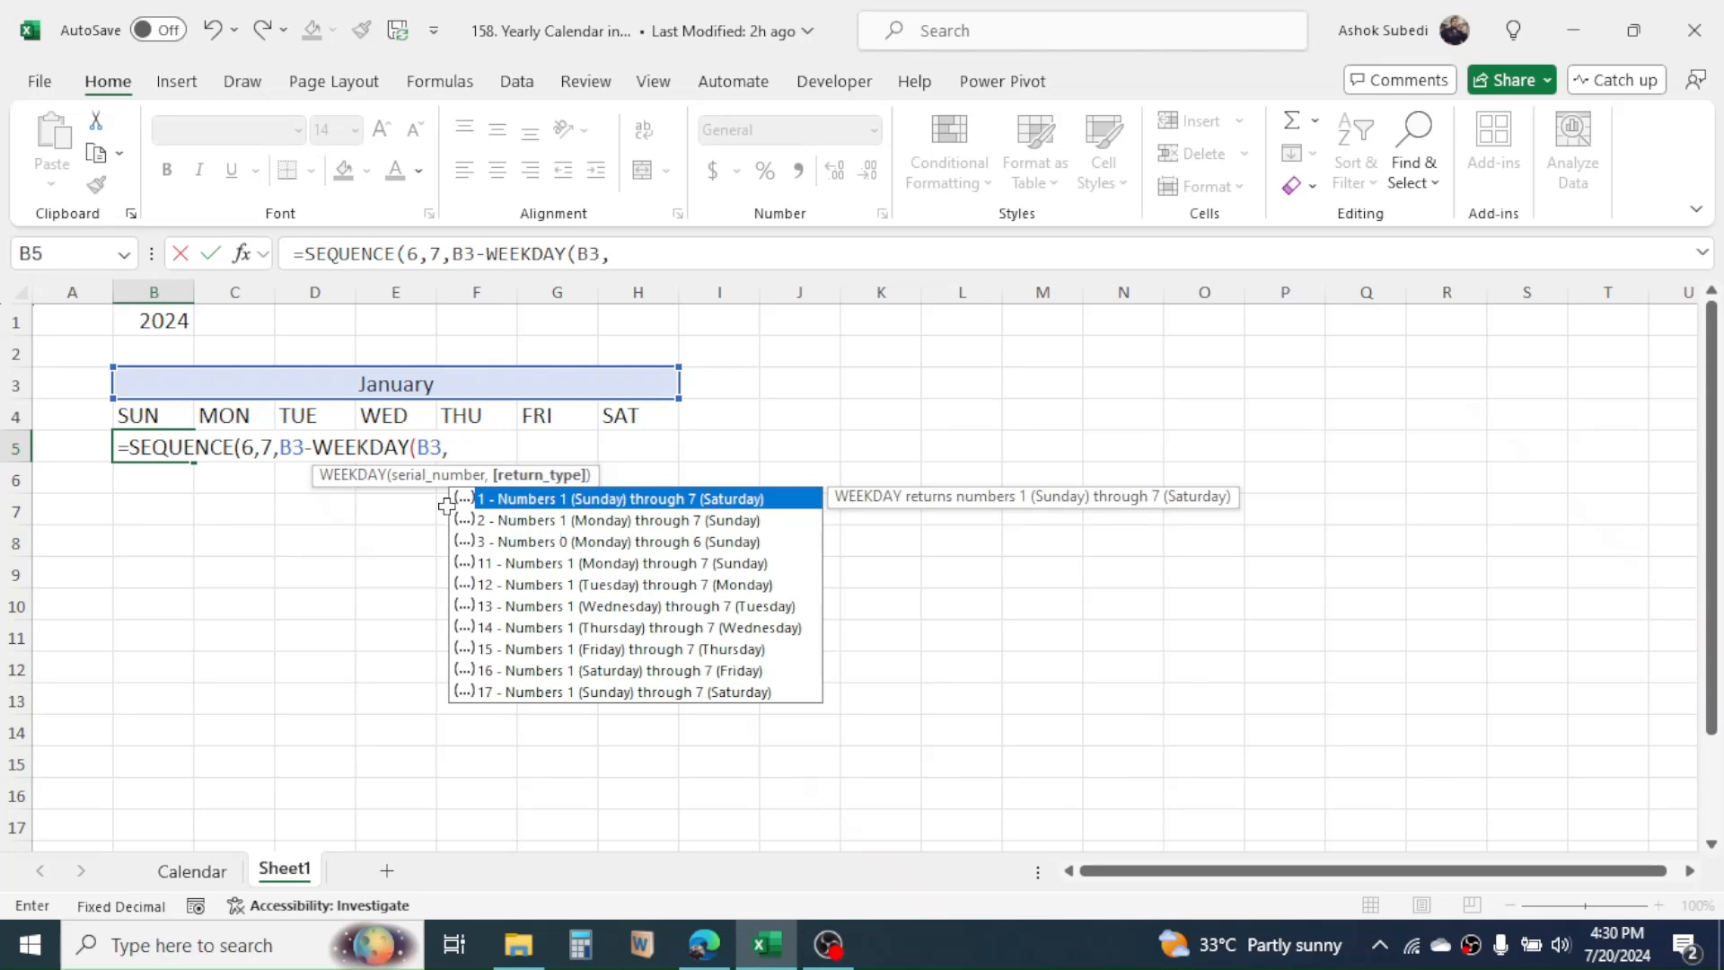
double_click(535, 500)
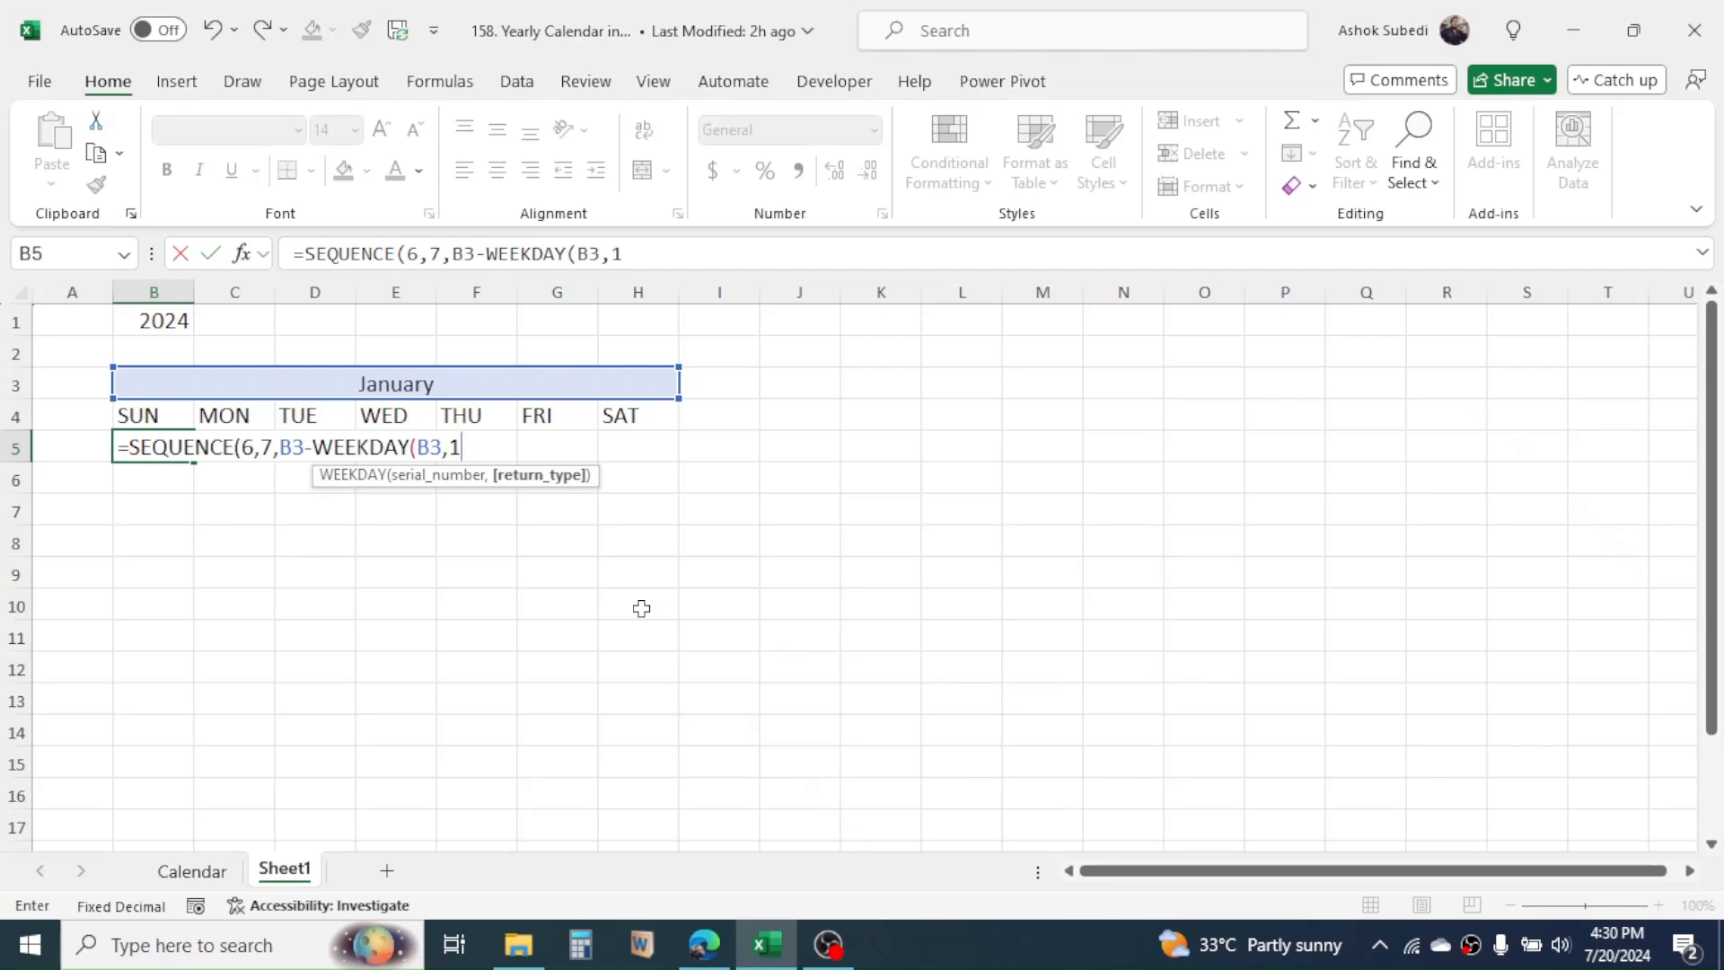
text()+1)
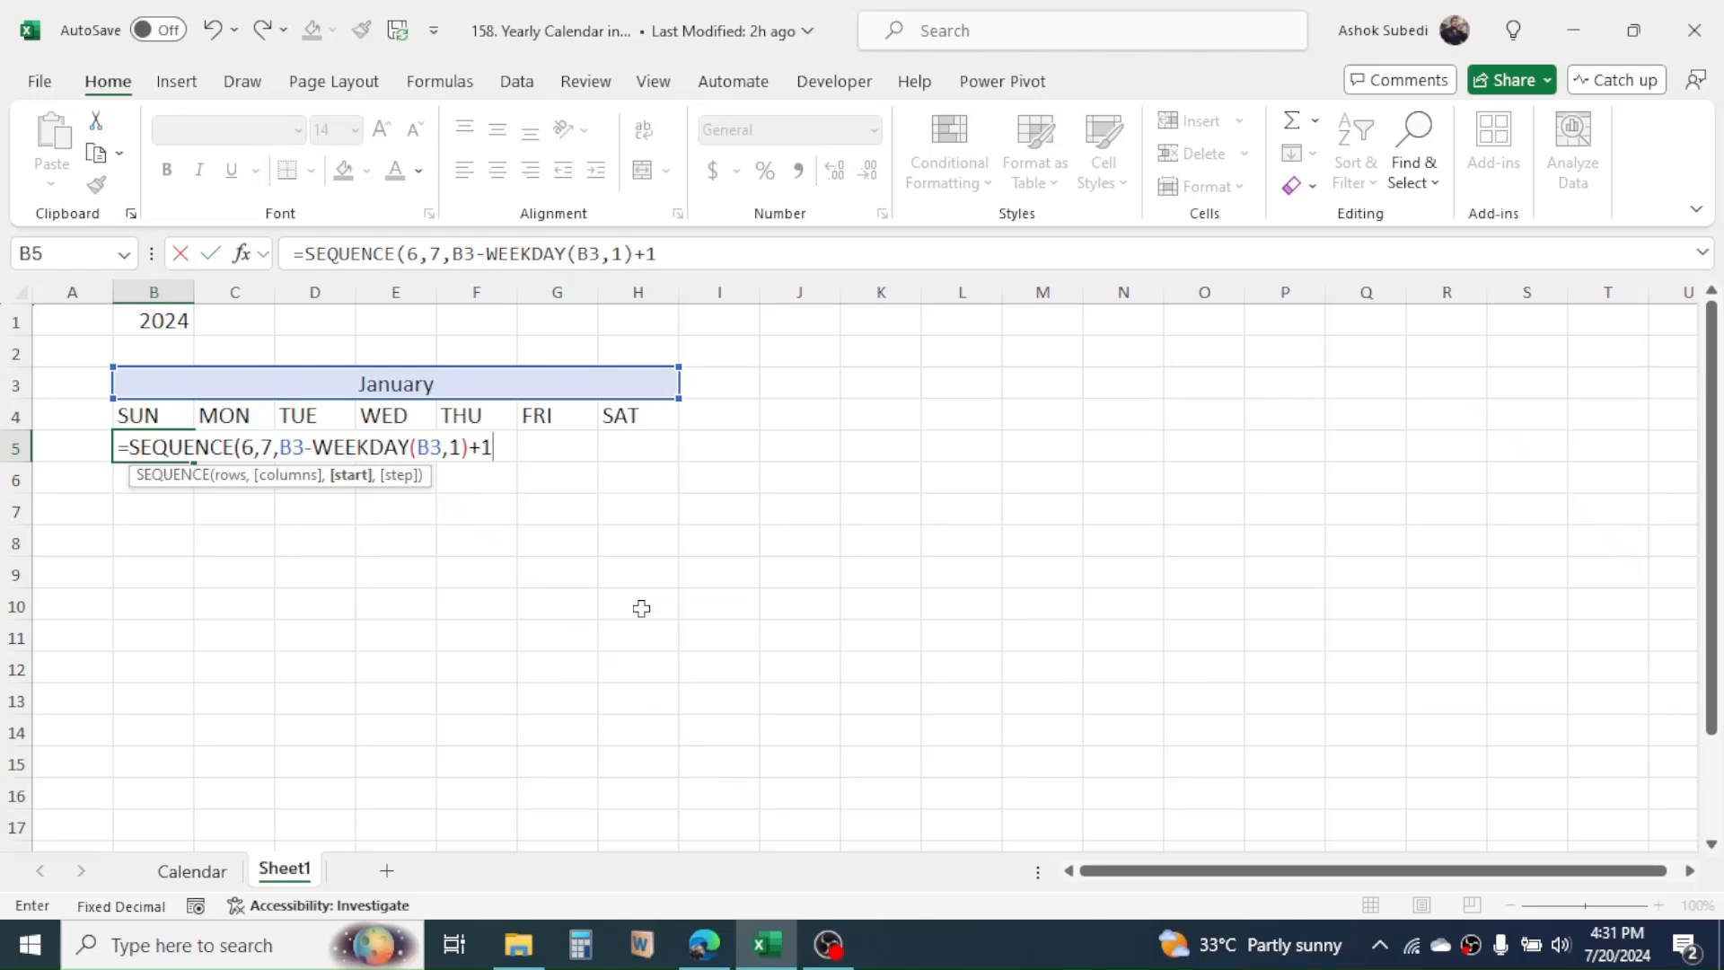
text(,)
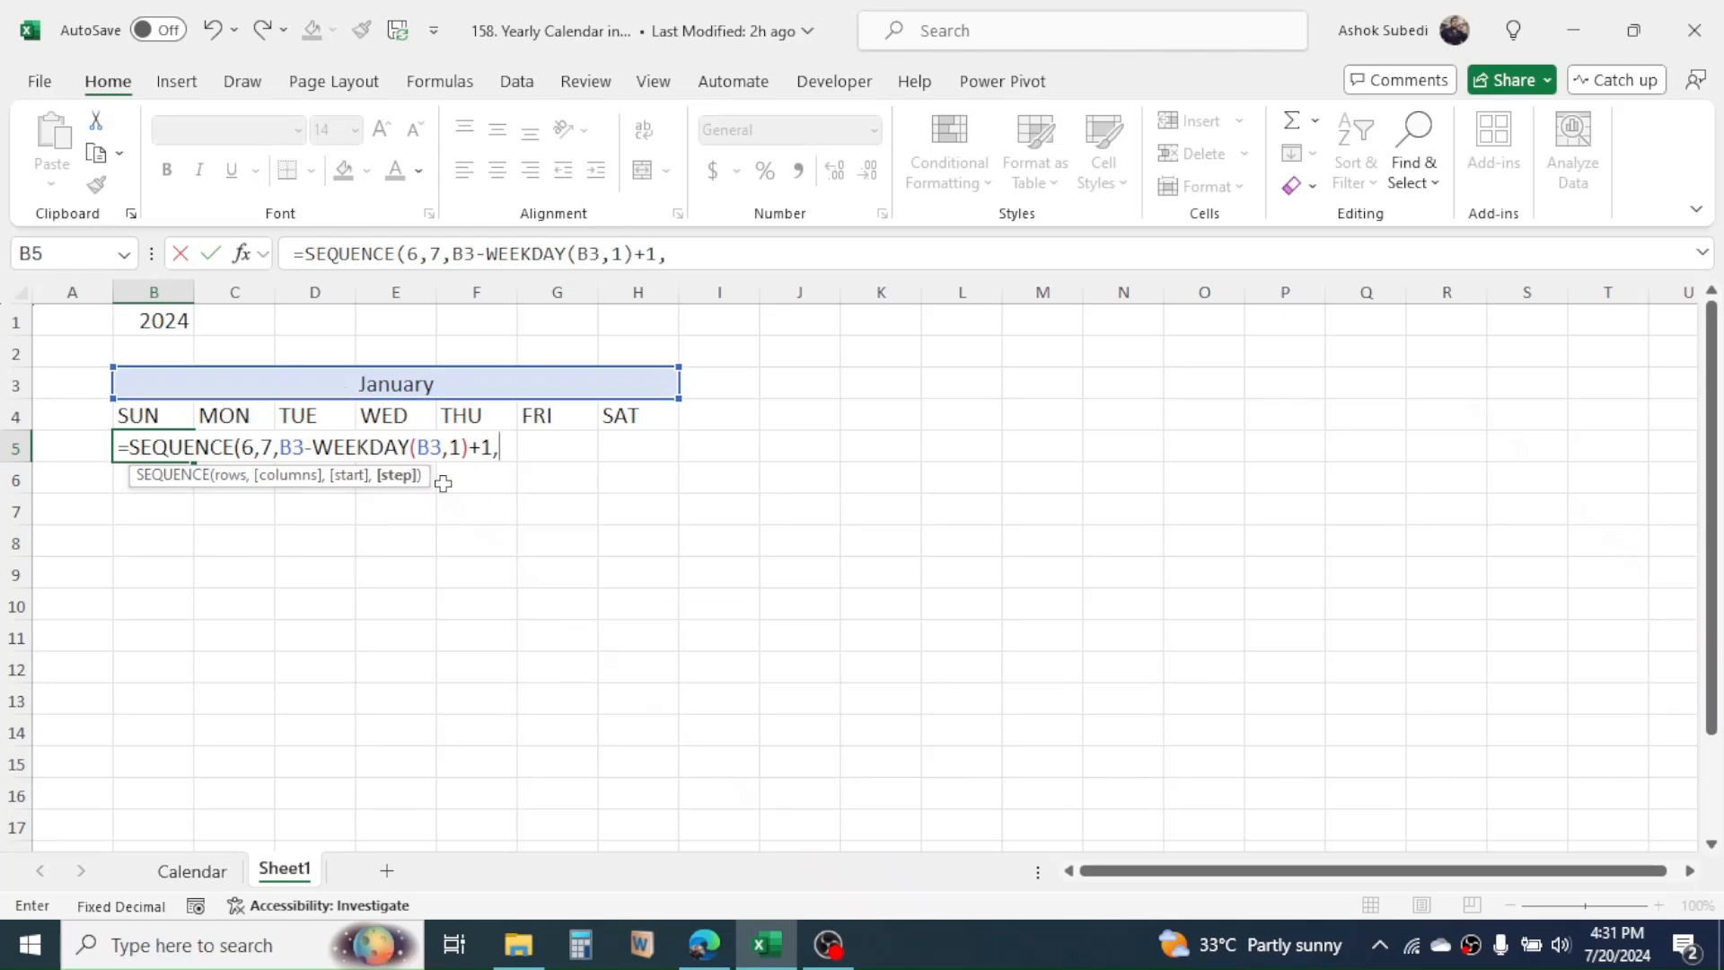
text(1))
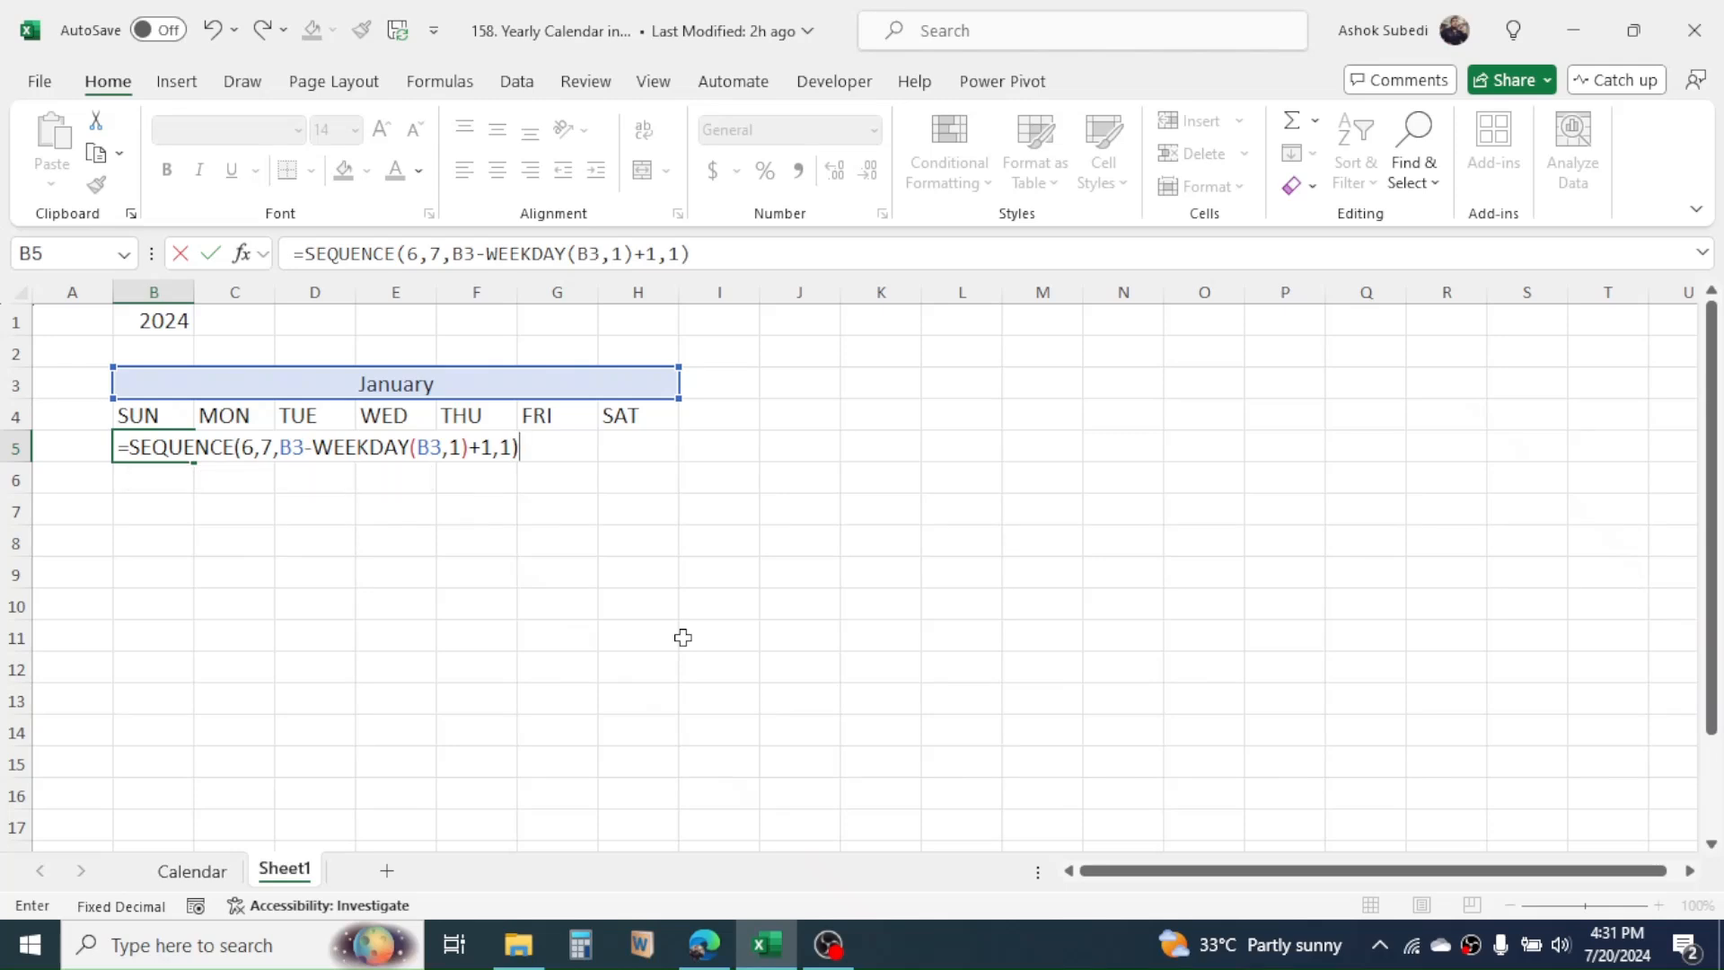
key(Return)
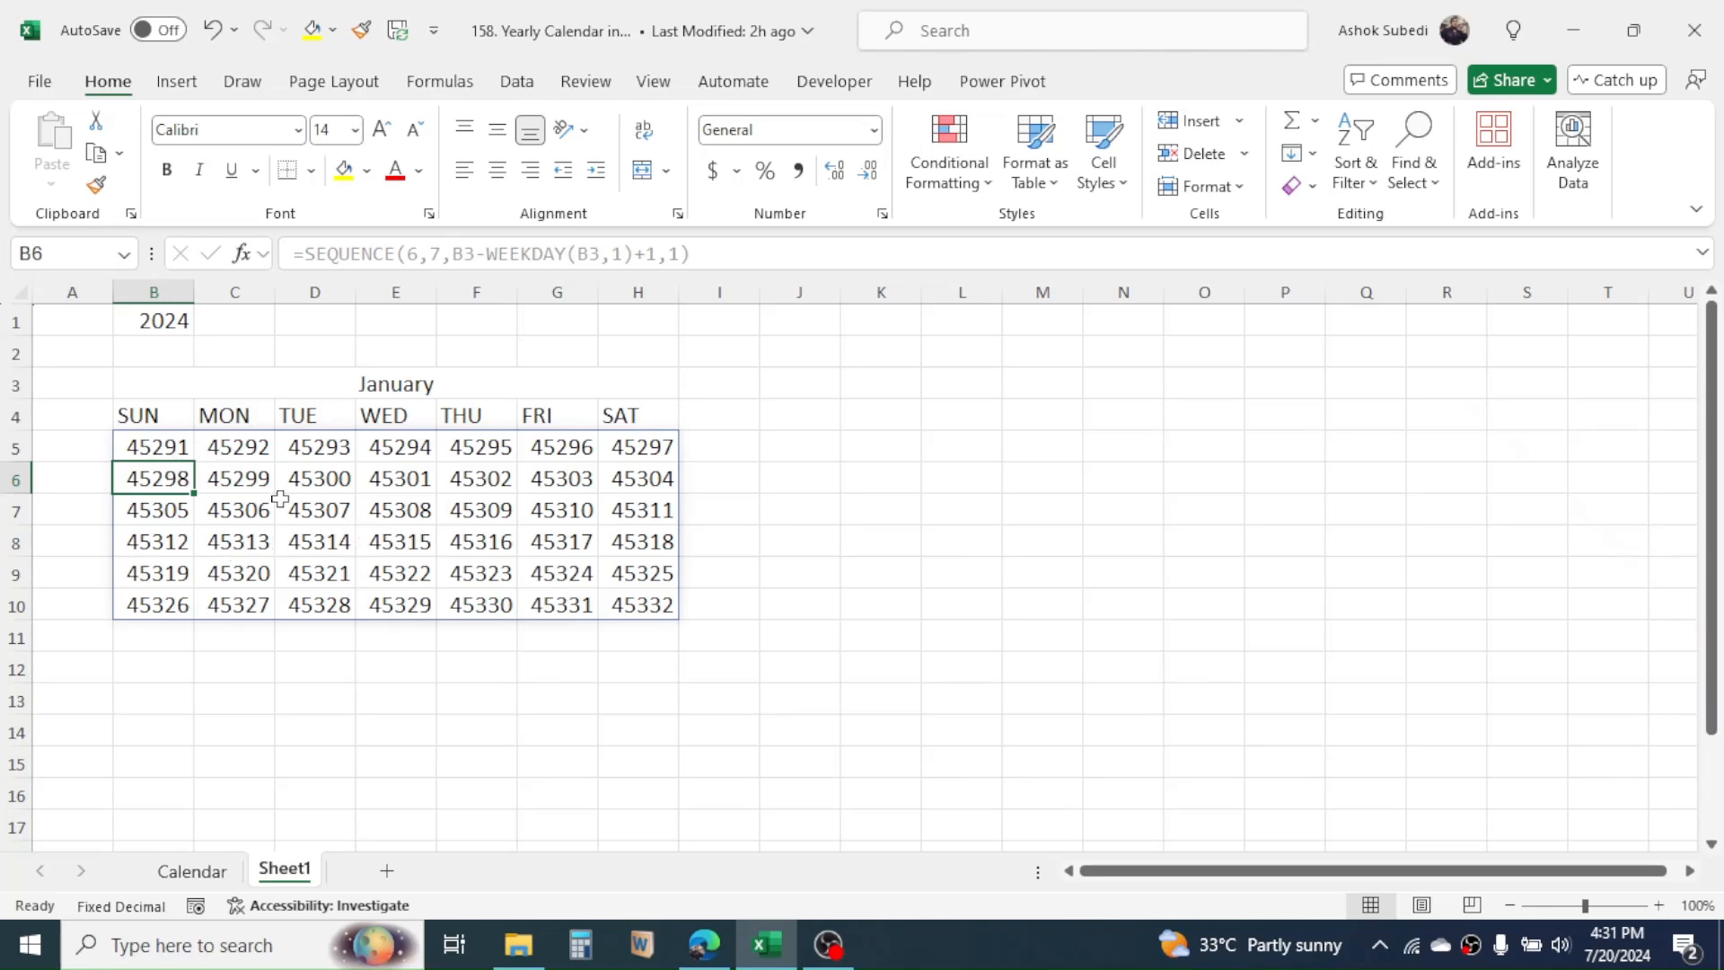
- Apply the custom number format dd to the date grid B5:H10 so it shows only day numbers
drag(166, 446, 647, 597)
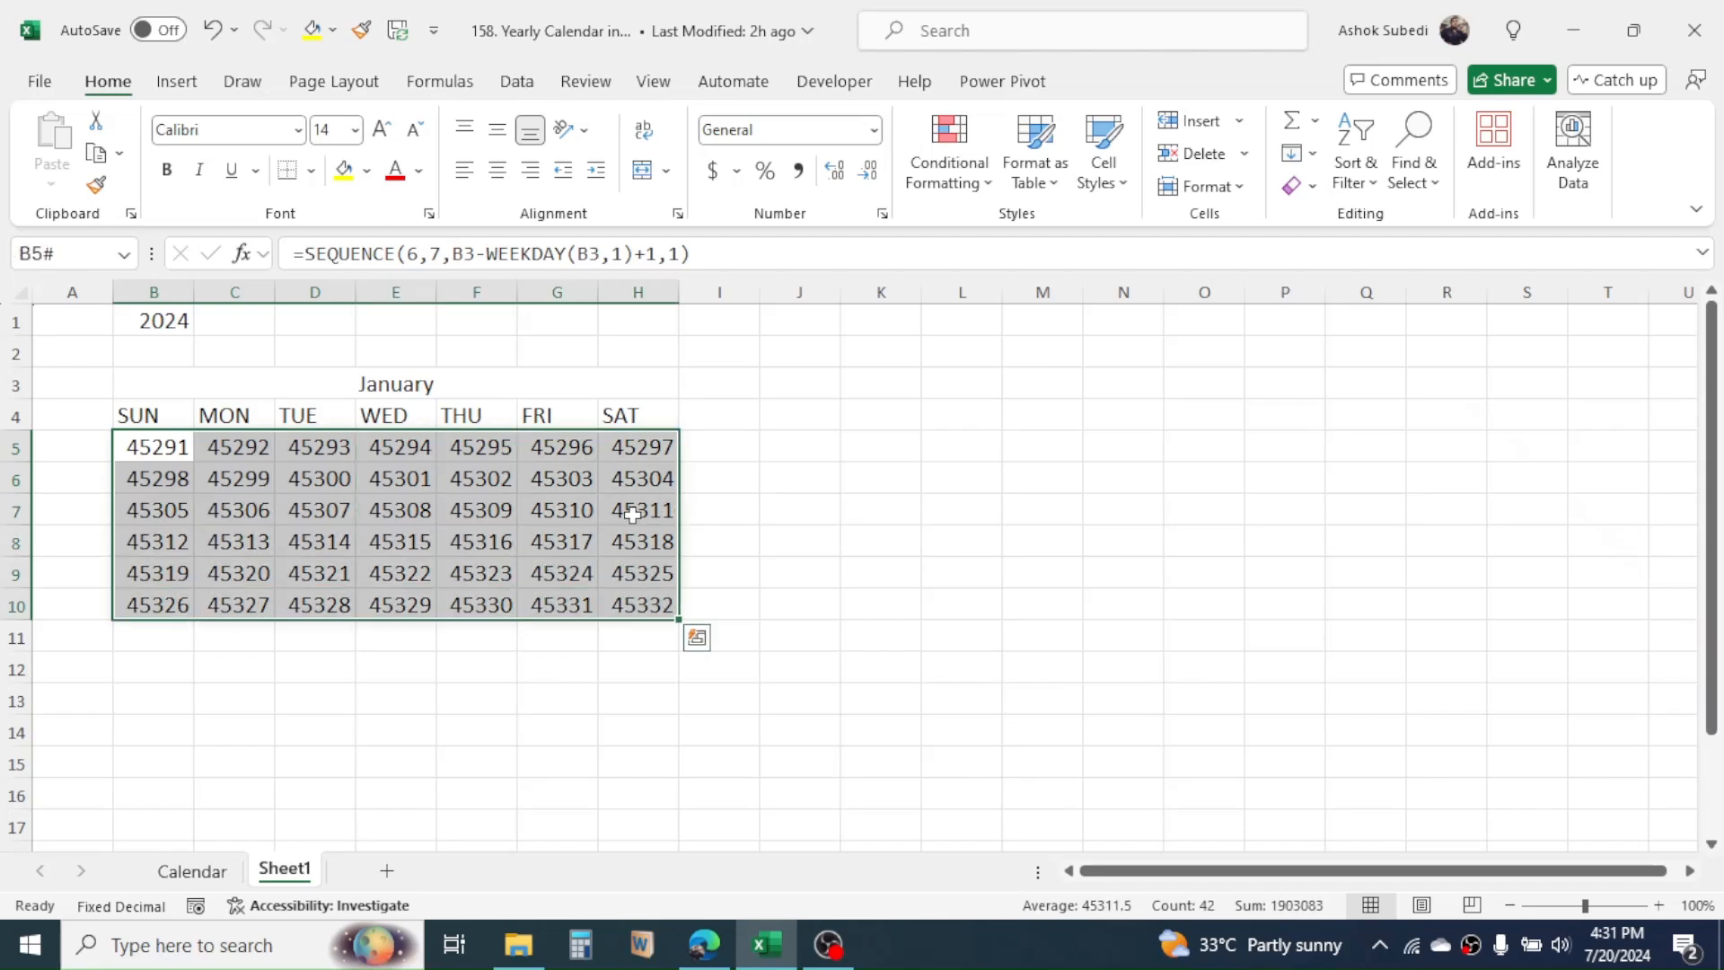
right_click(550, 478)
click(641, 623)
click(370, 599)
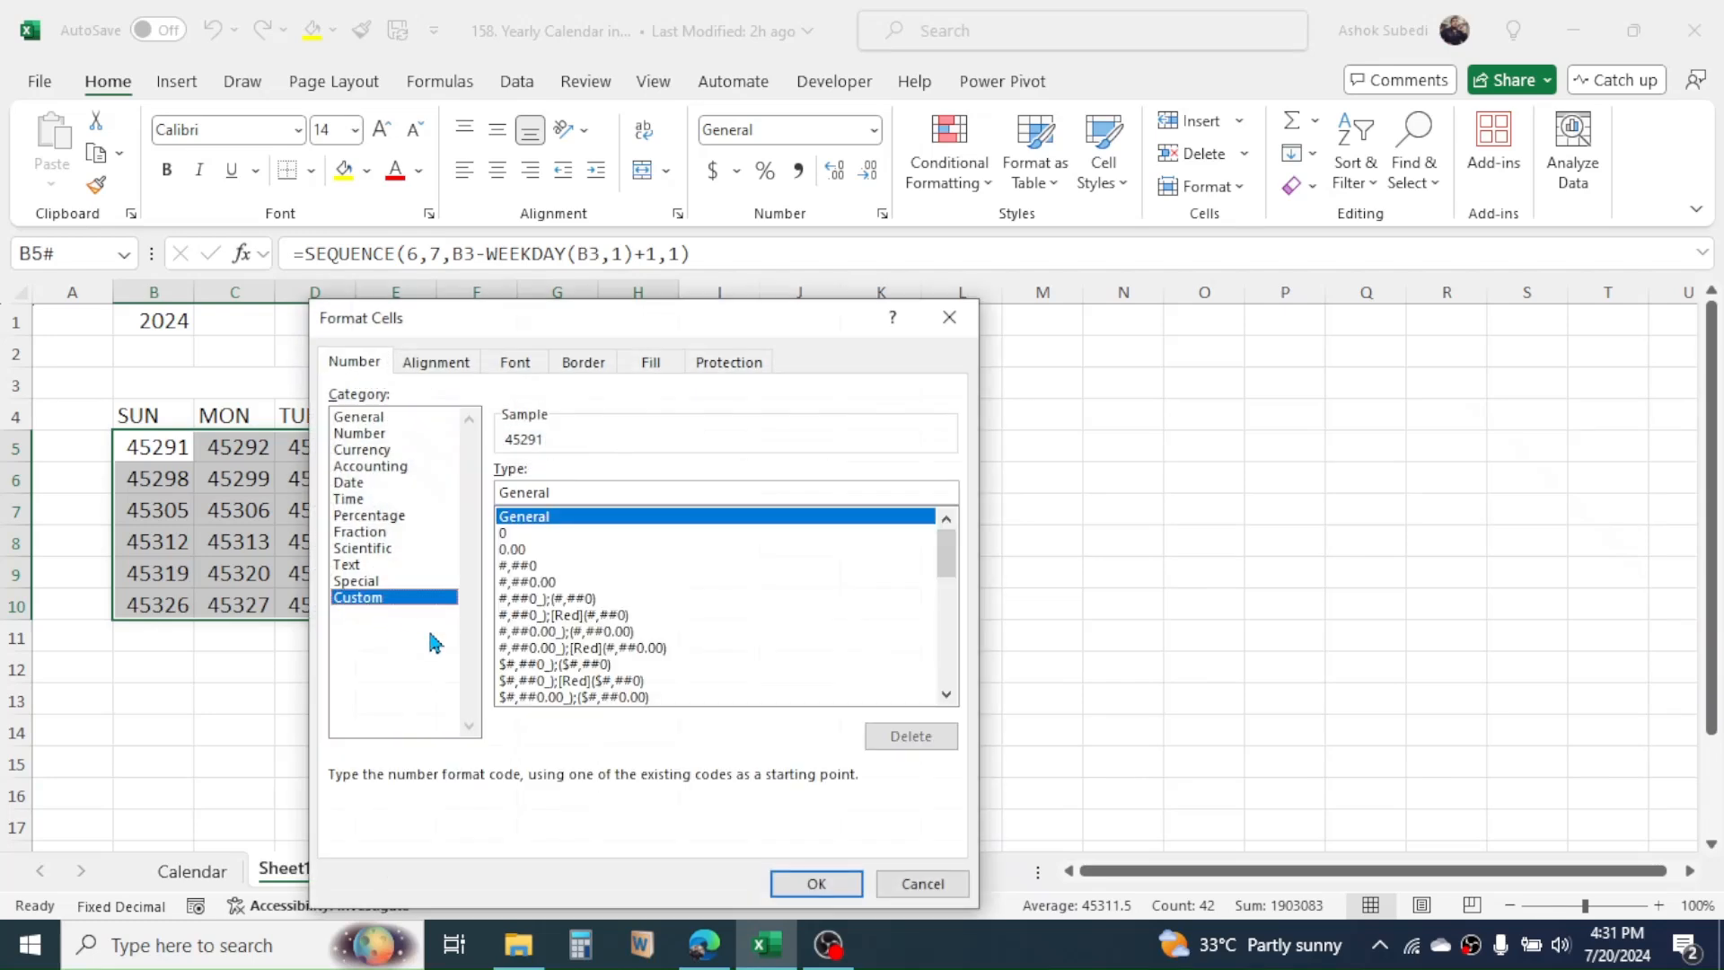
drag(558, 493, 499, 494)
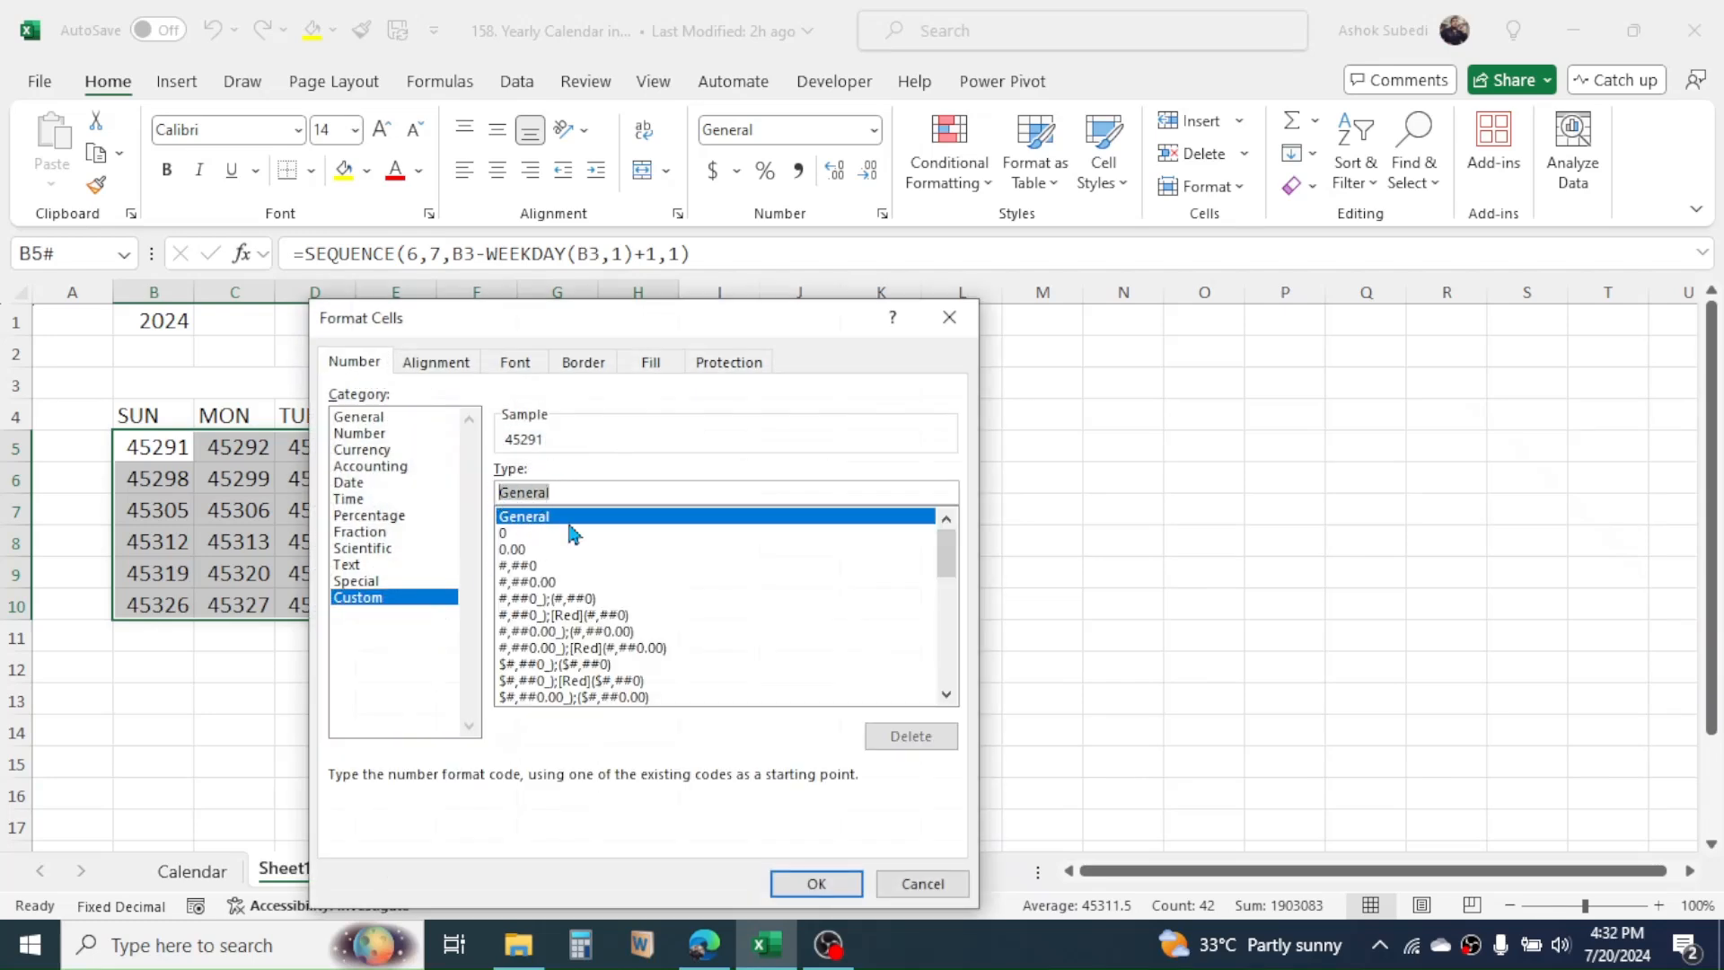
text(dd)
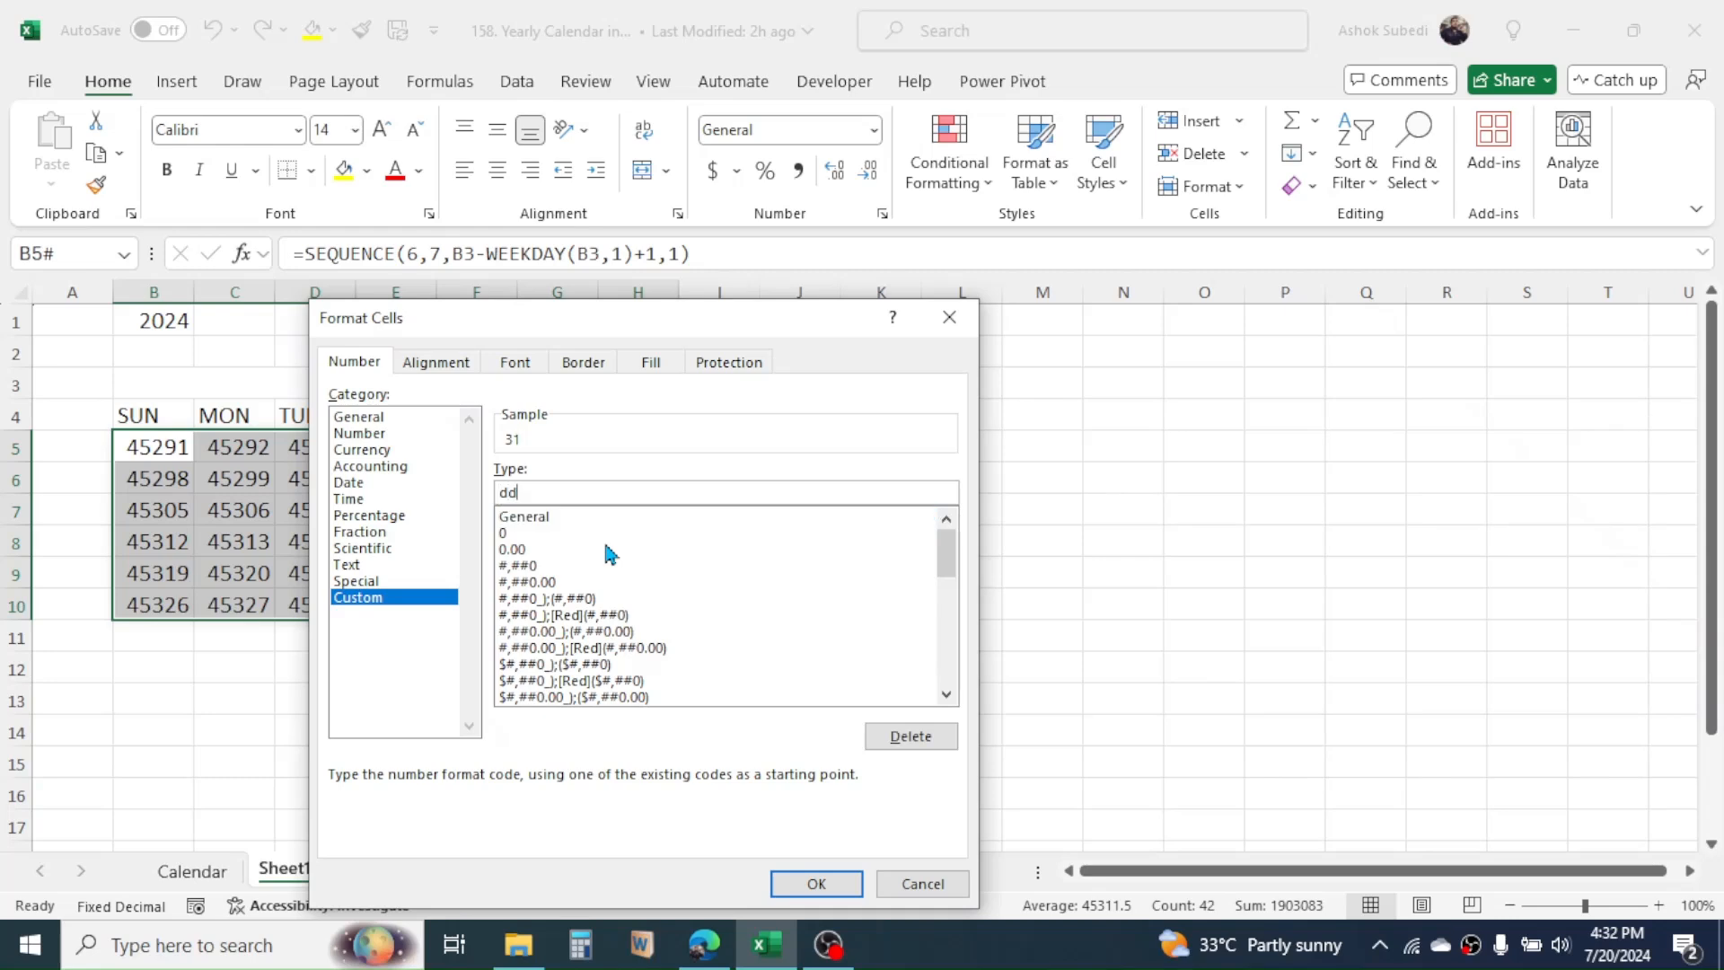
click(818, 884)
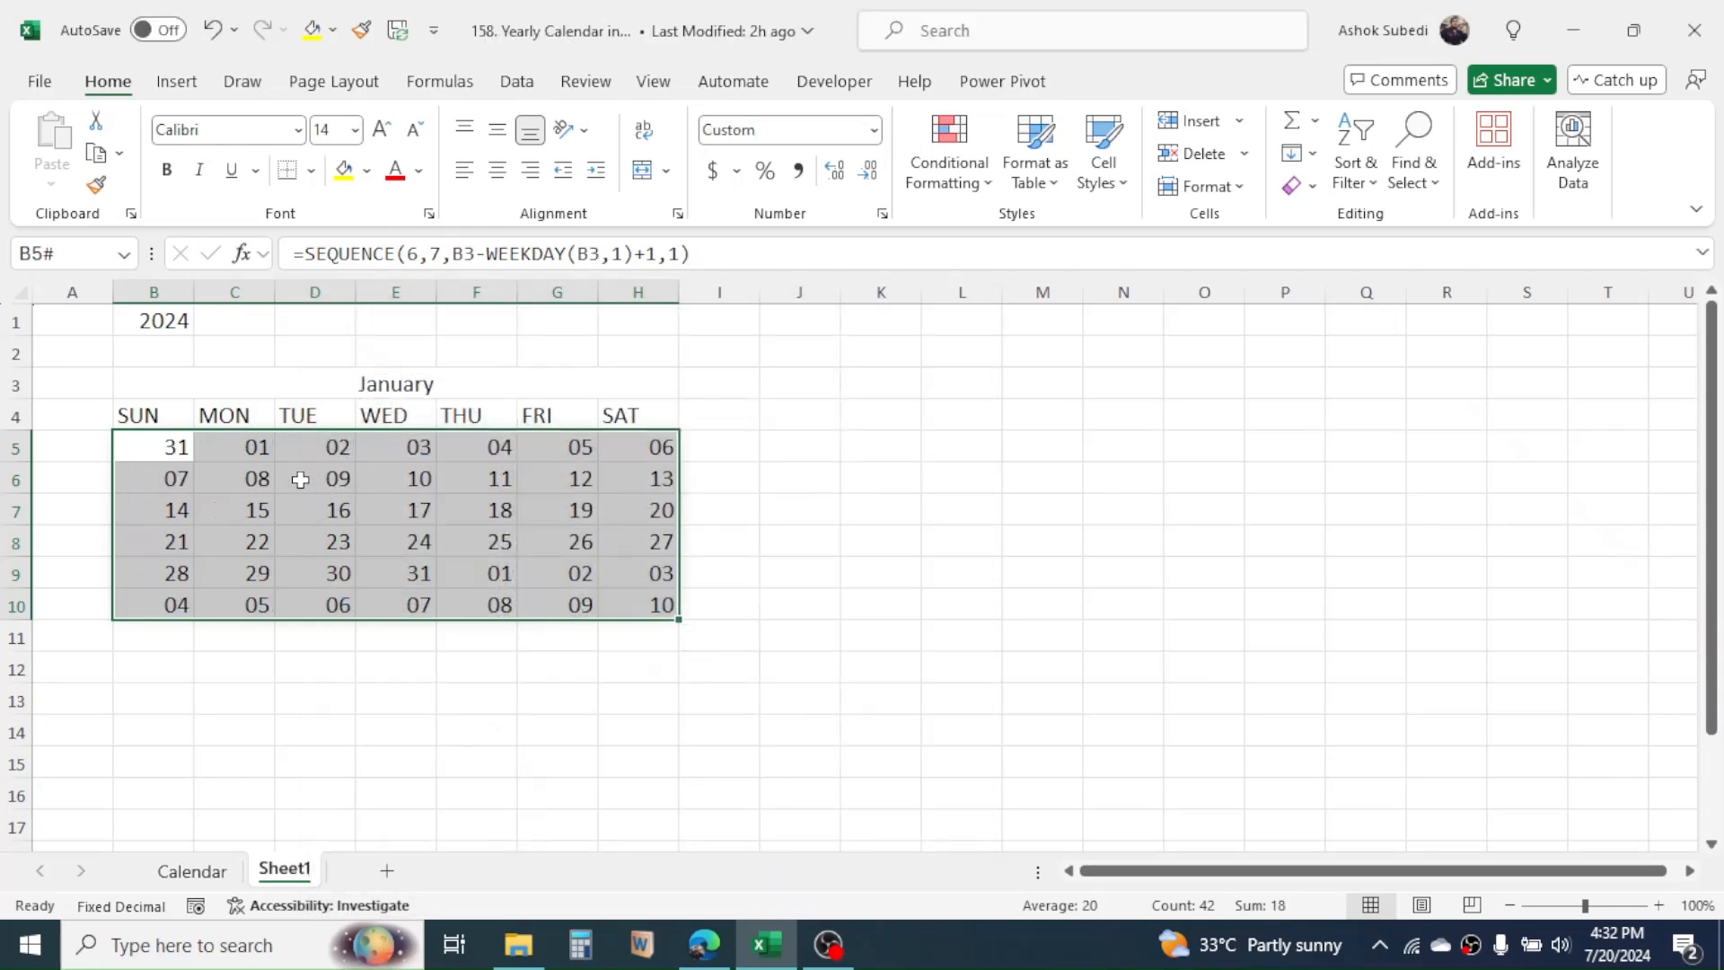
- Examine the January grid for its first and last day and the dates belonging to adjacent months
click(254, 447)
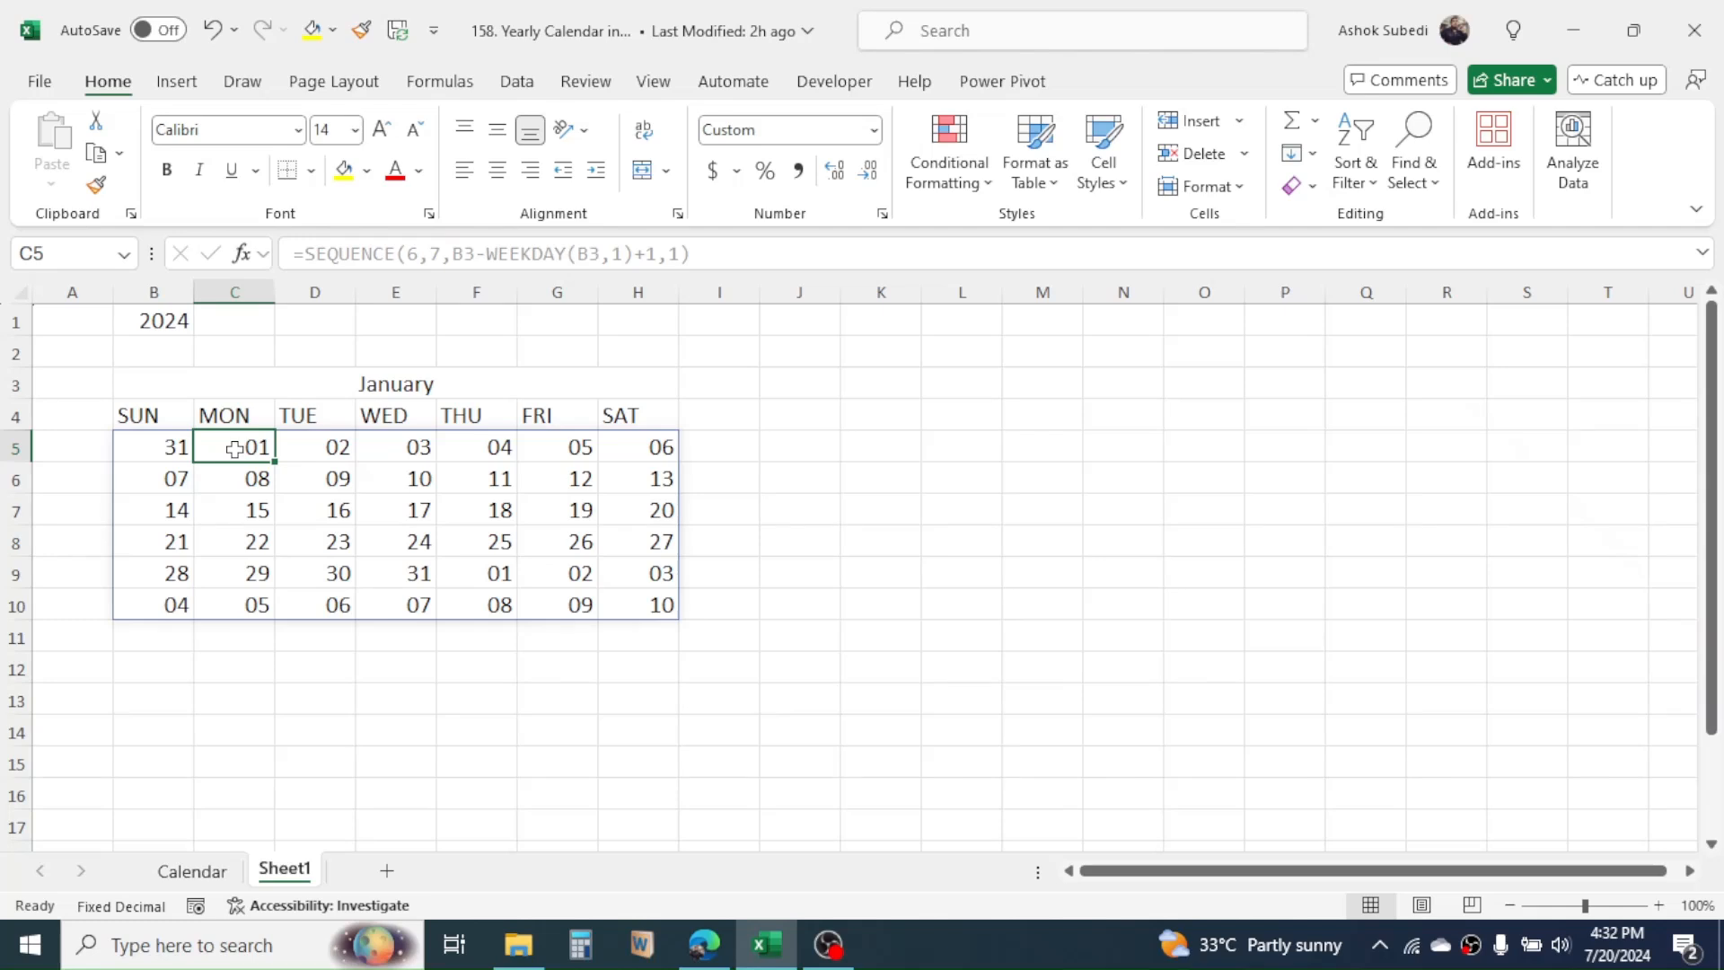
click(401, 577)
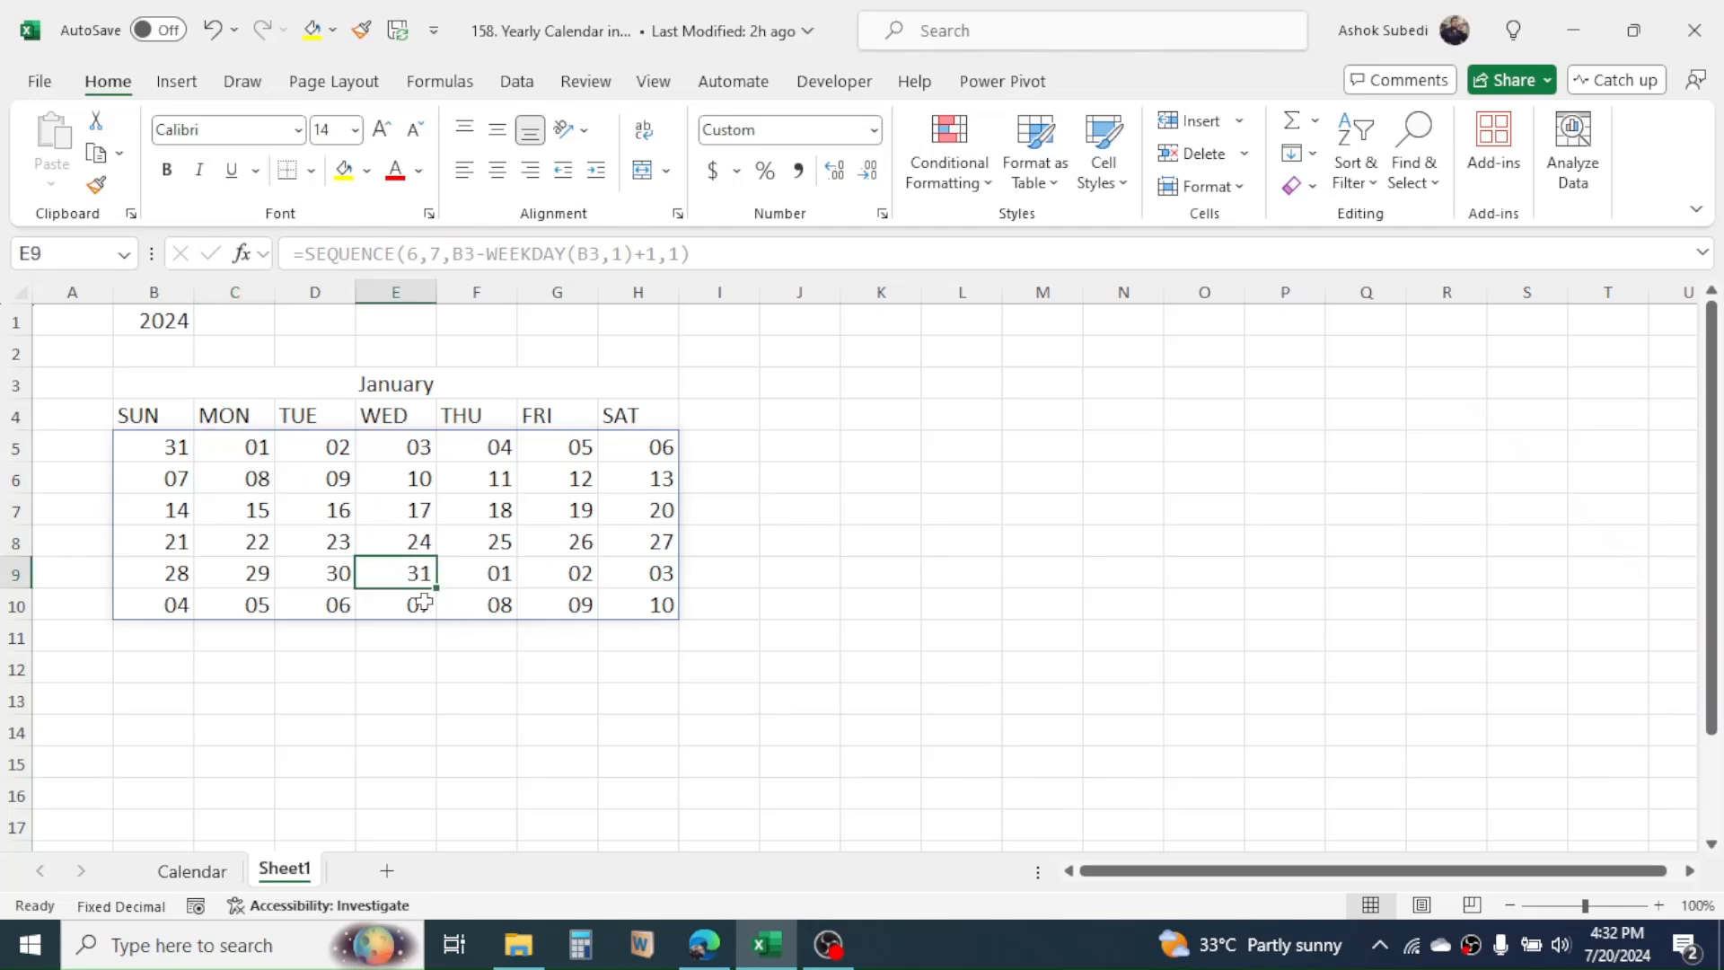
click(891, 465)
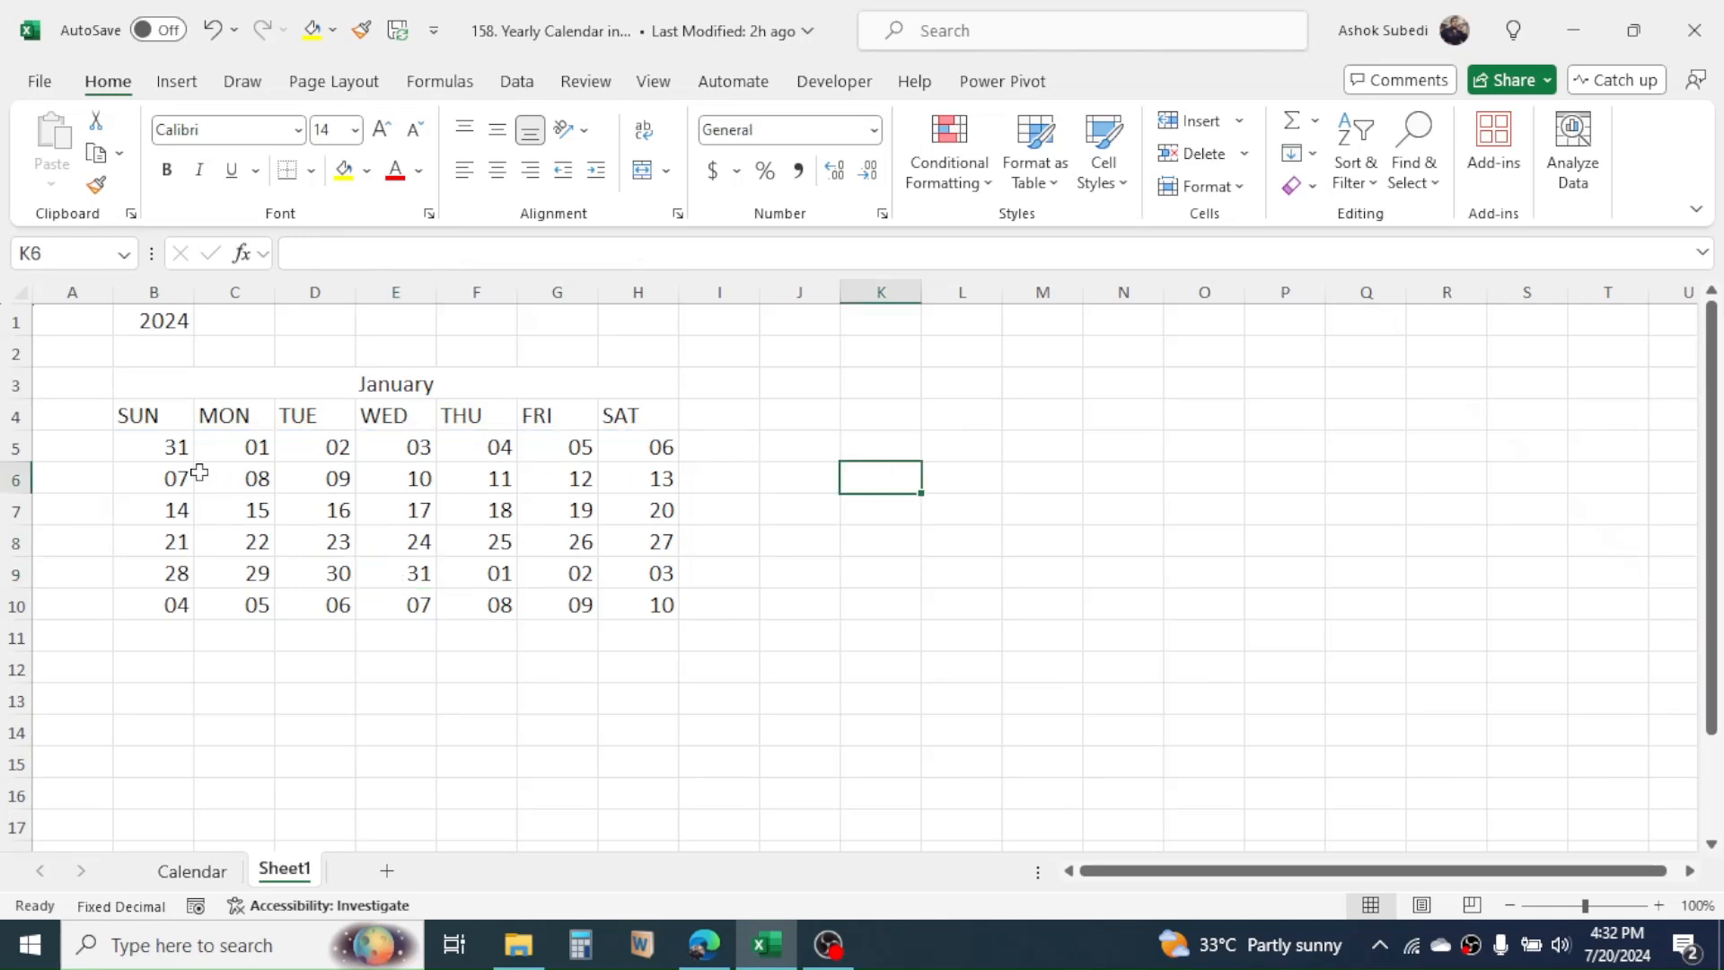
click(159, 444)
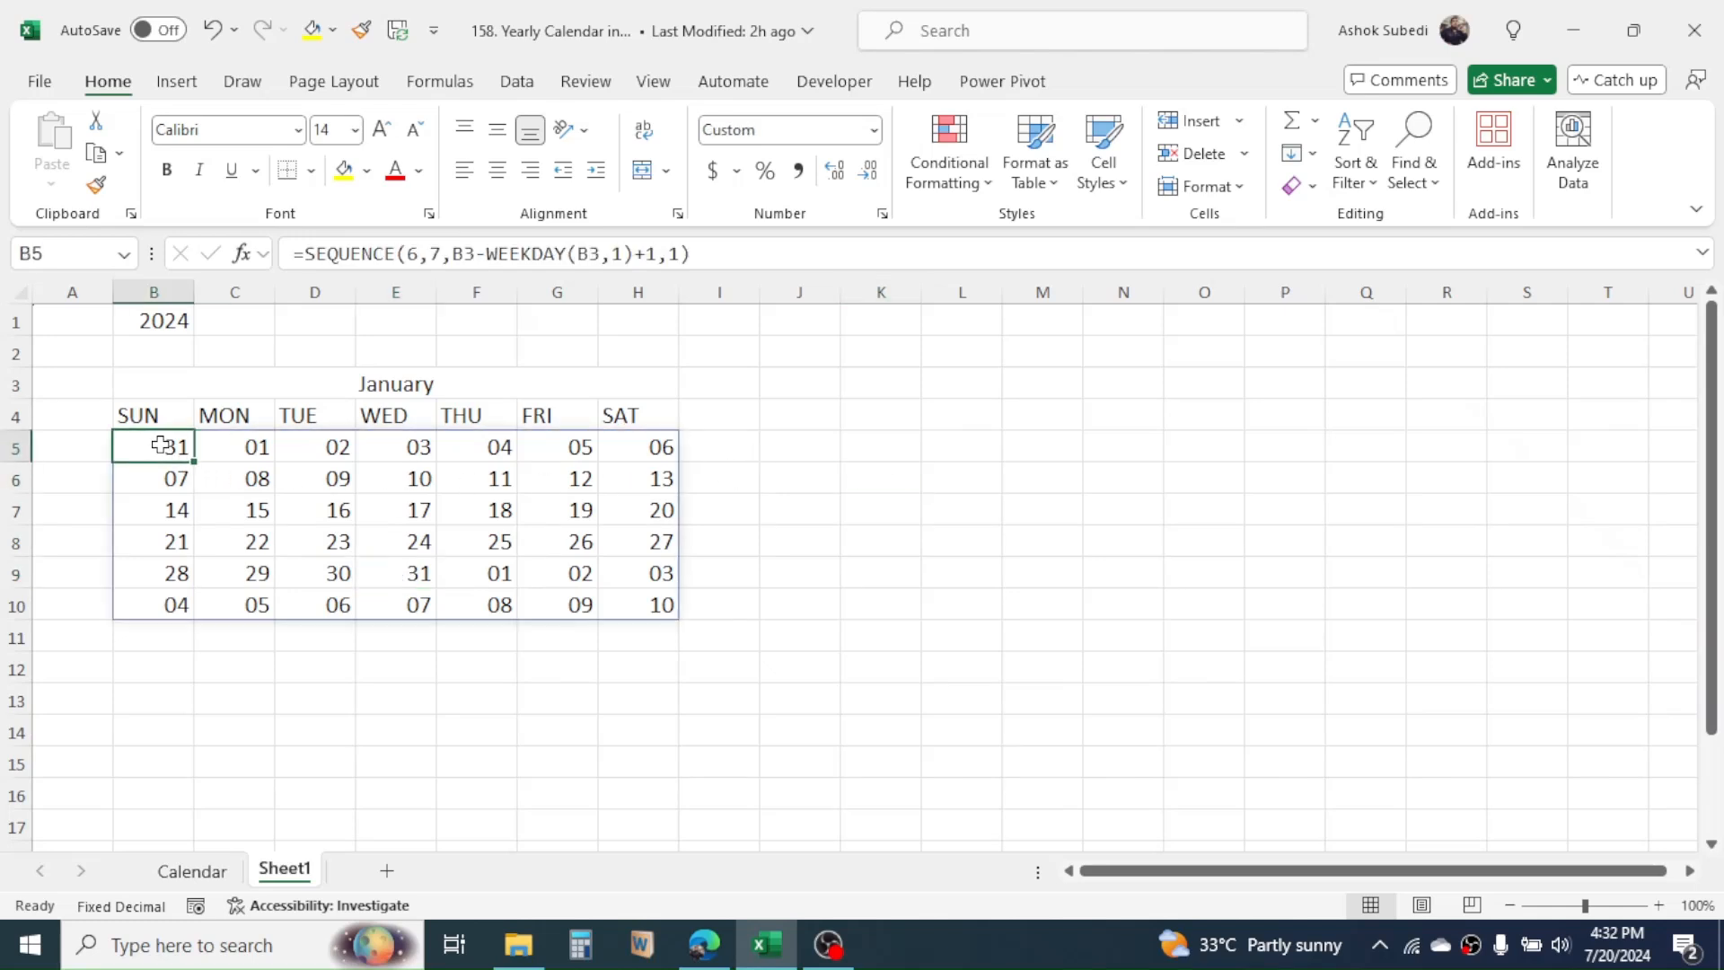
click(418, 600)
click(557, 601)
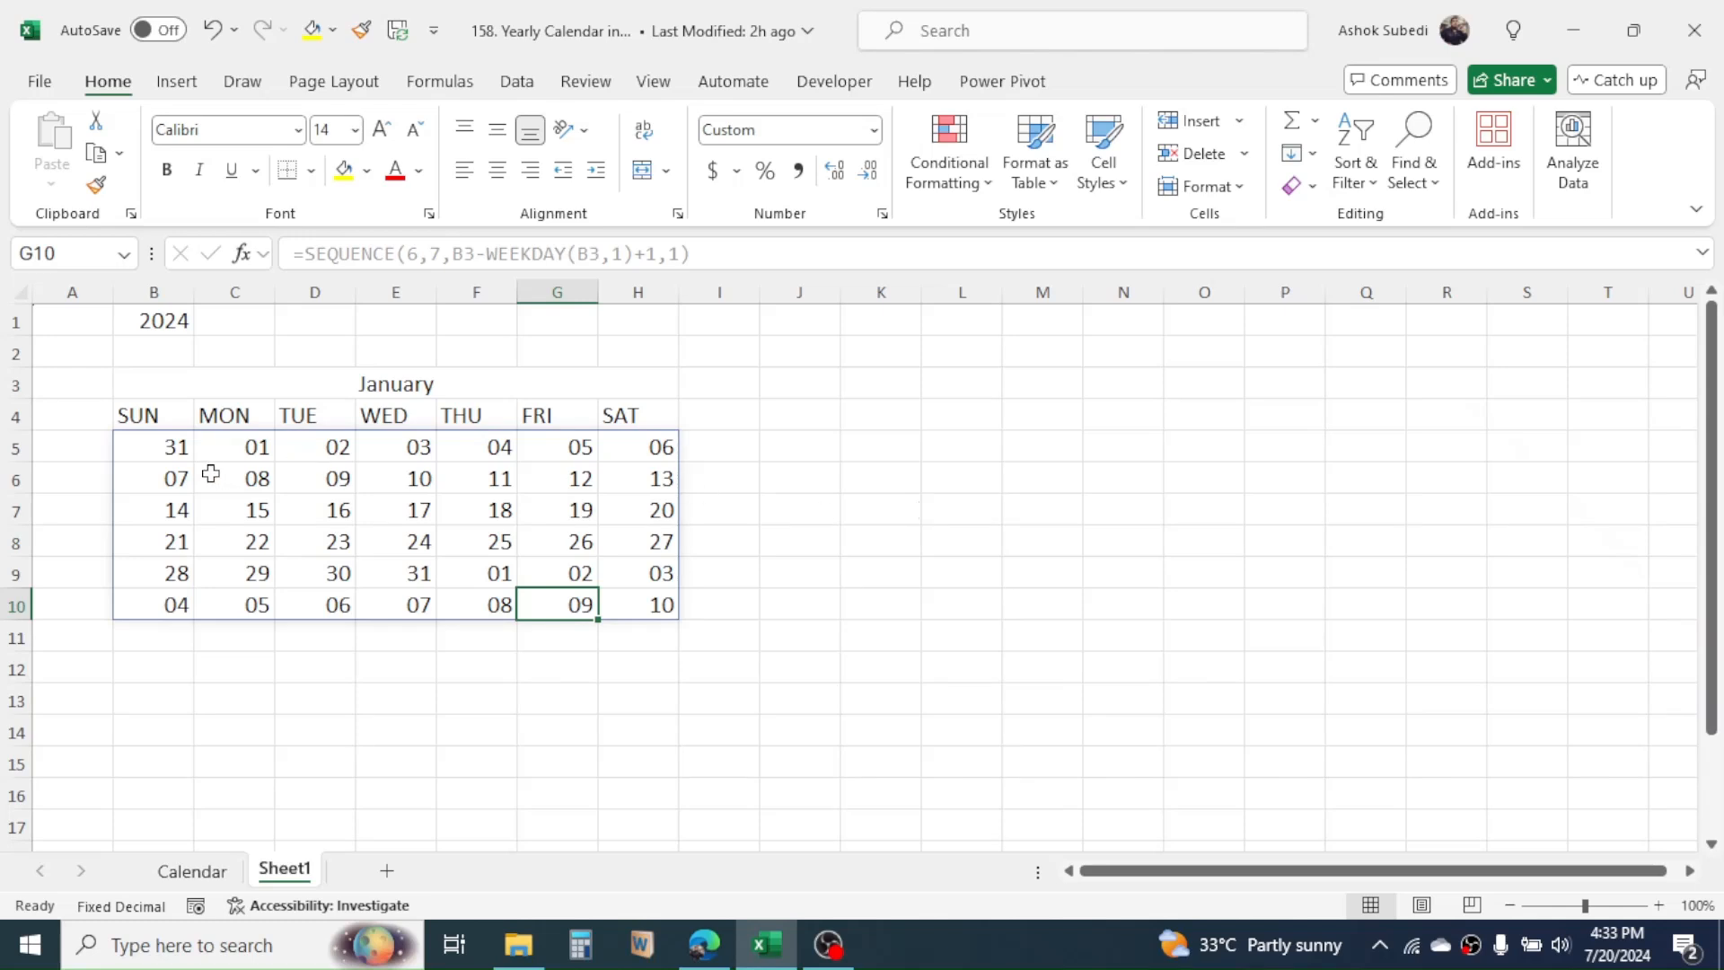
- Start a new conditional formatting rule for B5:H10 that uses a formula to determine which cells to format
drag(175, 450, 655, 609)
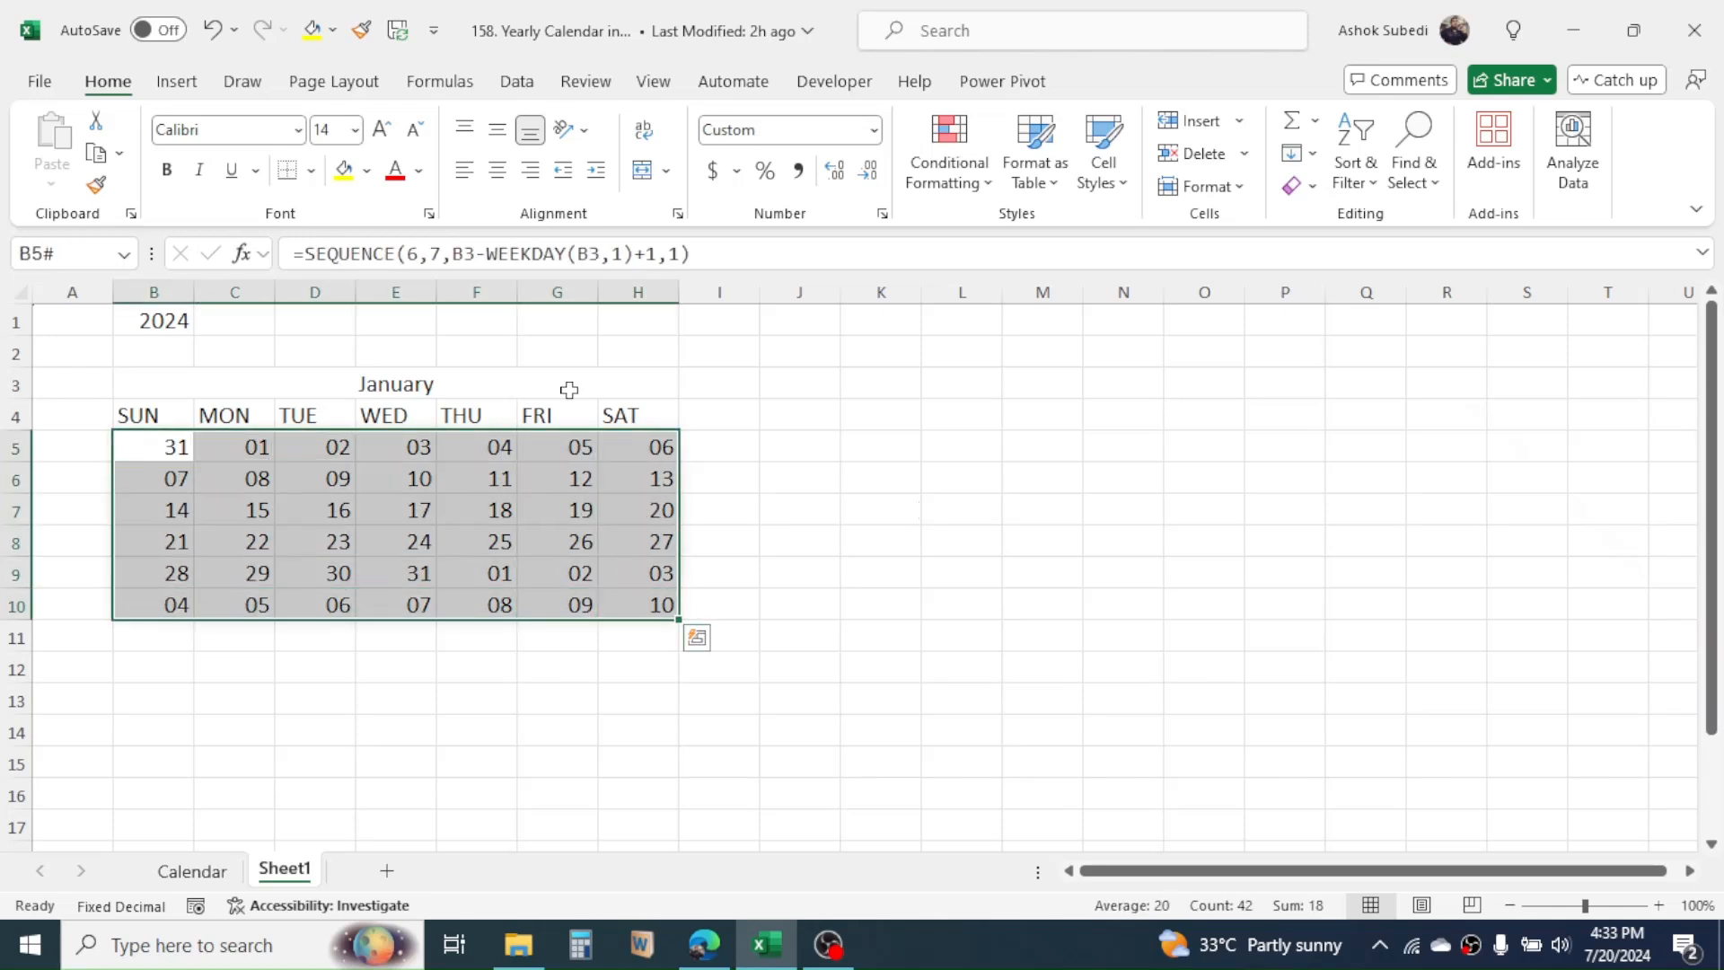
click(942, 179)
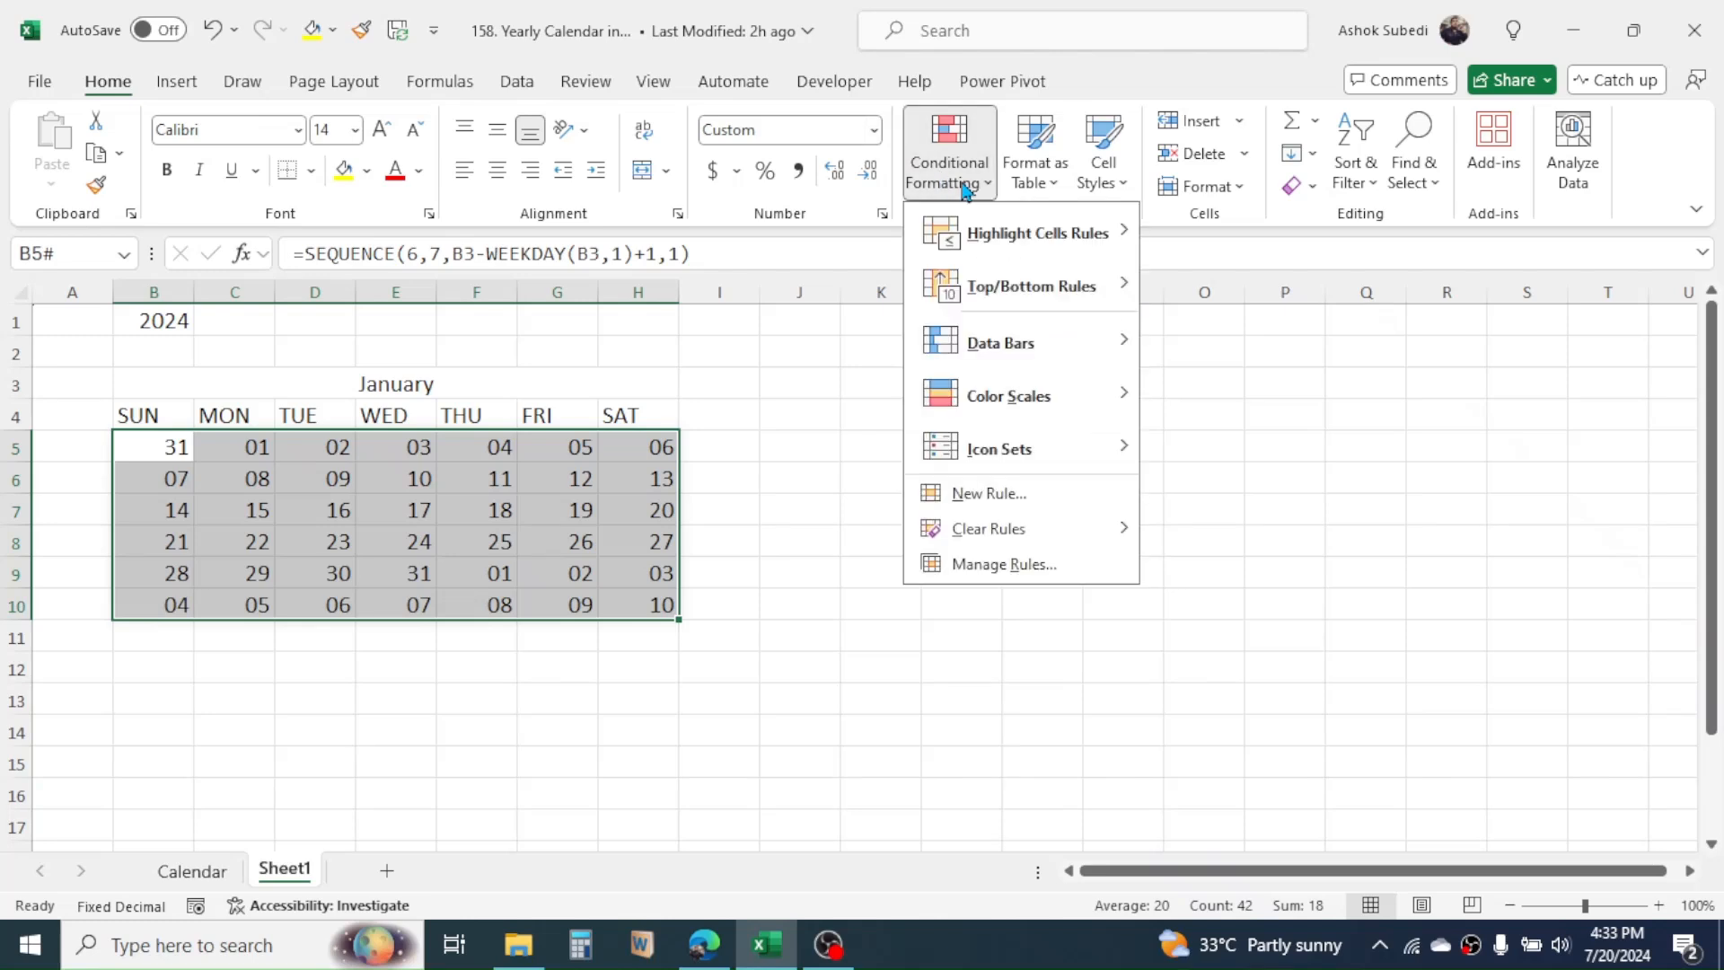
click(985, 495)
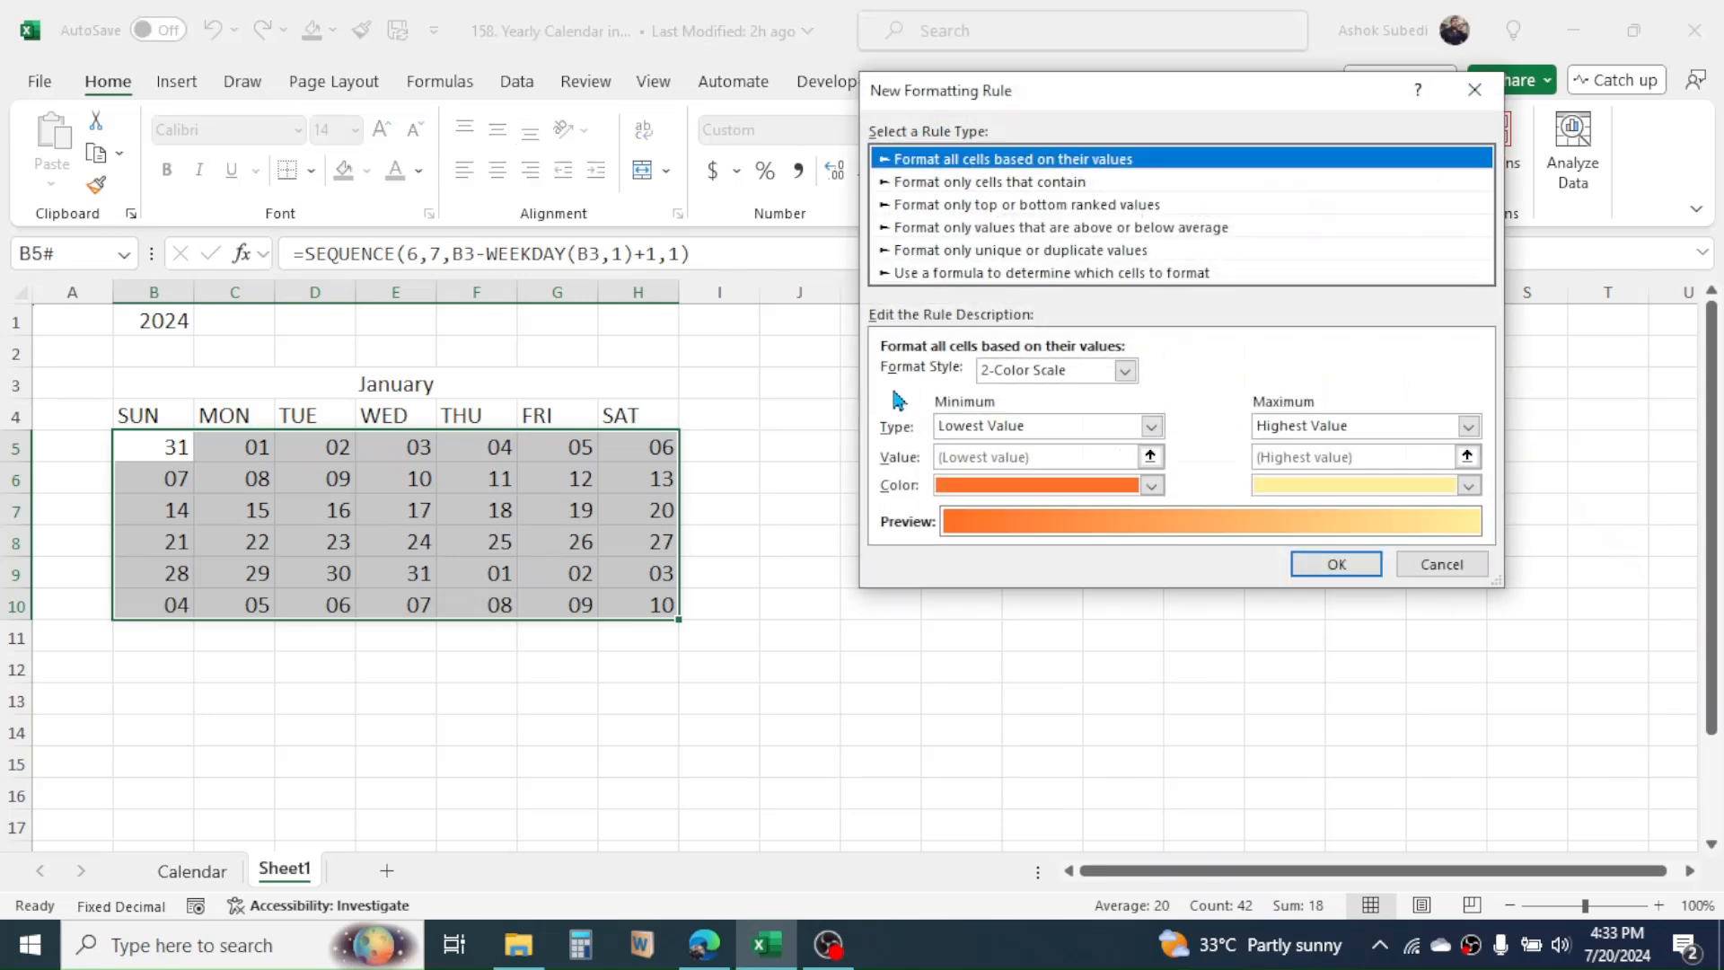
click(1061, 274)
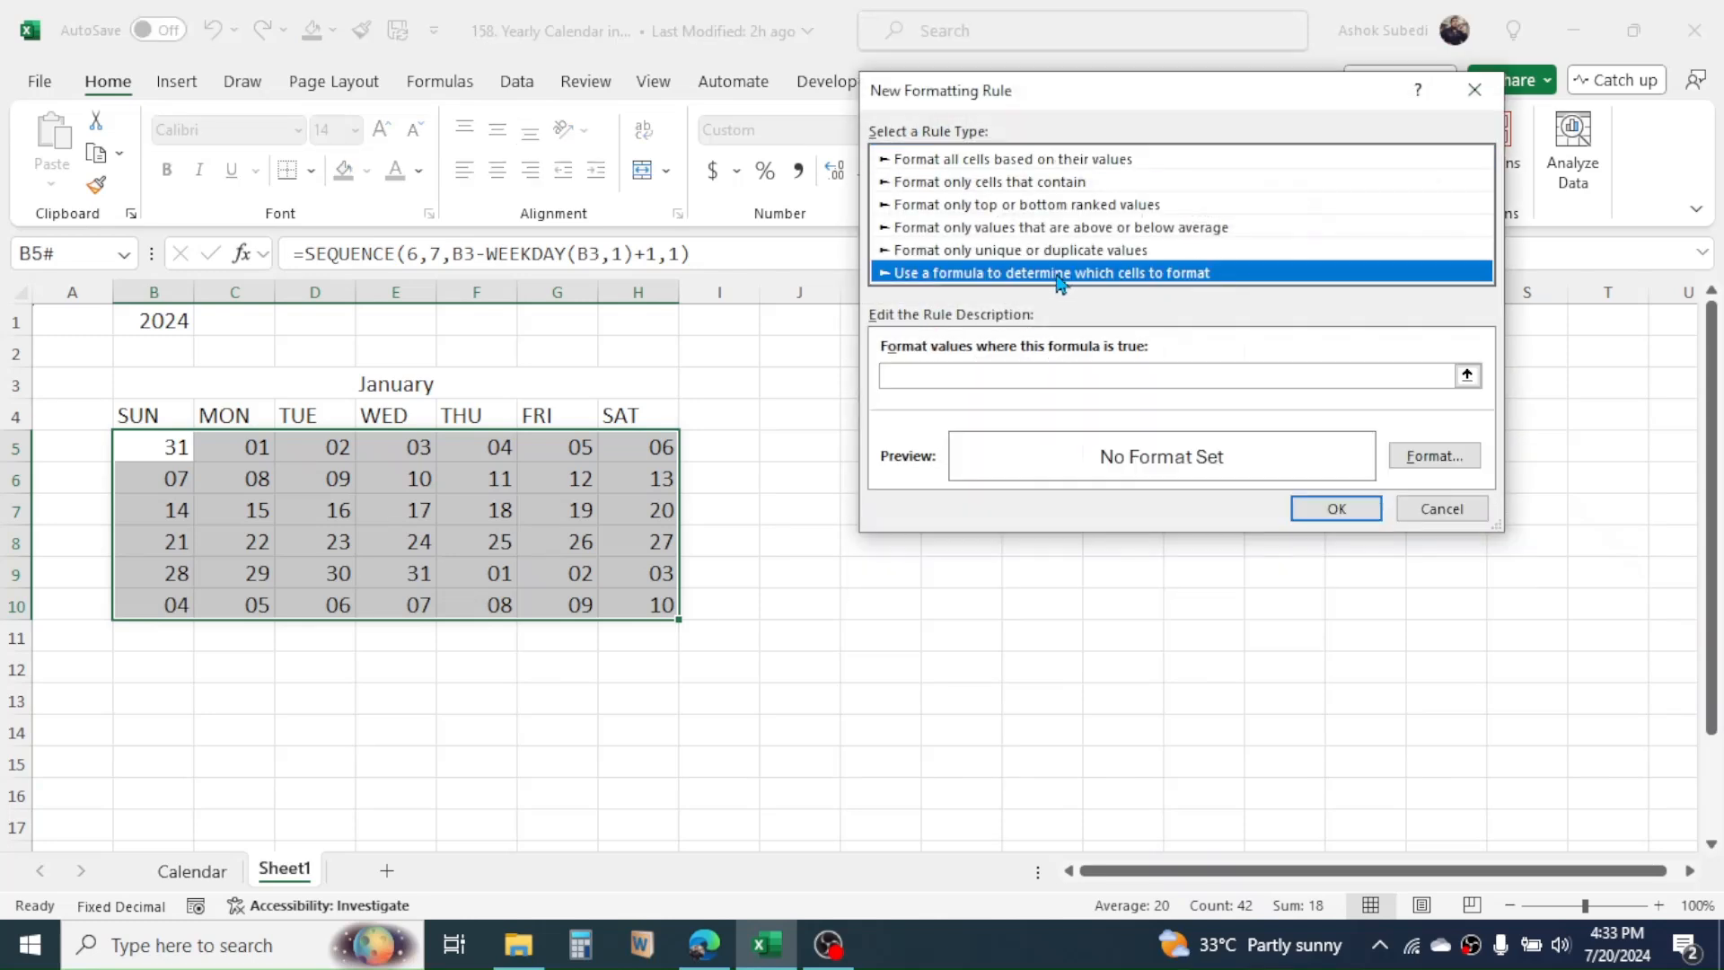
- Enter the rule formula =TEXT(B5,"m")<>TEXT($B$3,"m") to match dates outside the heading's month
click(935, 375)
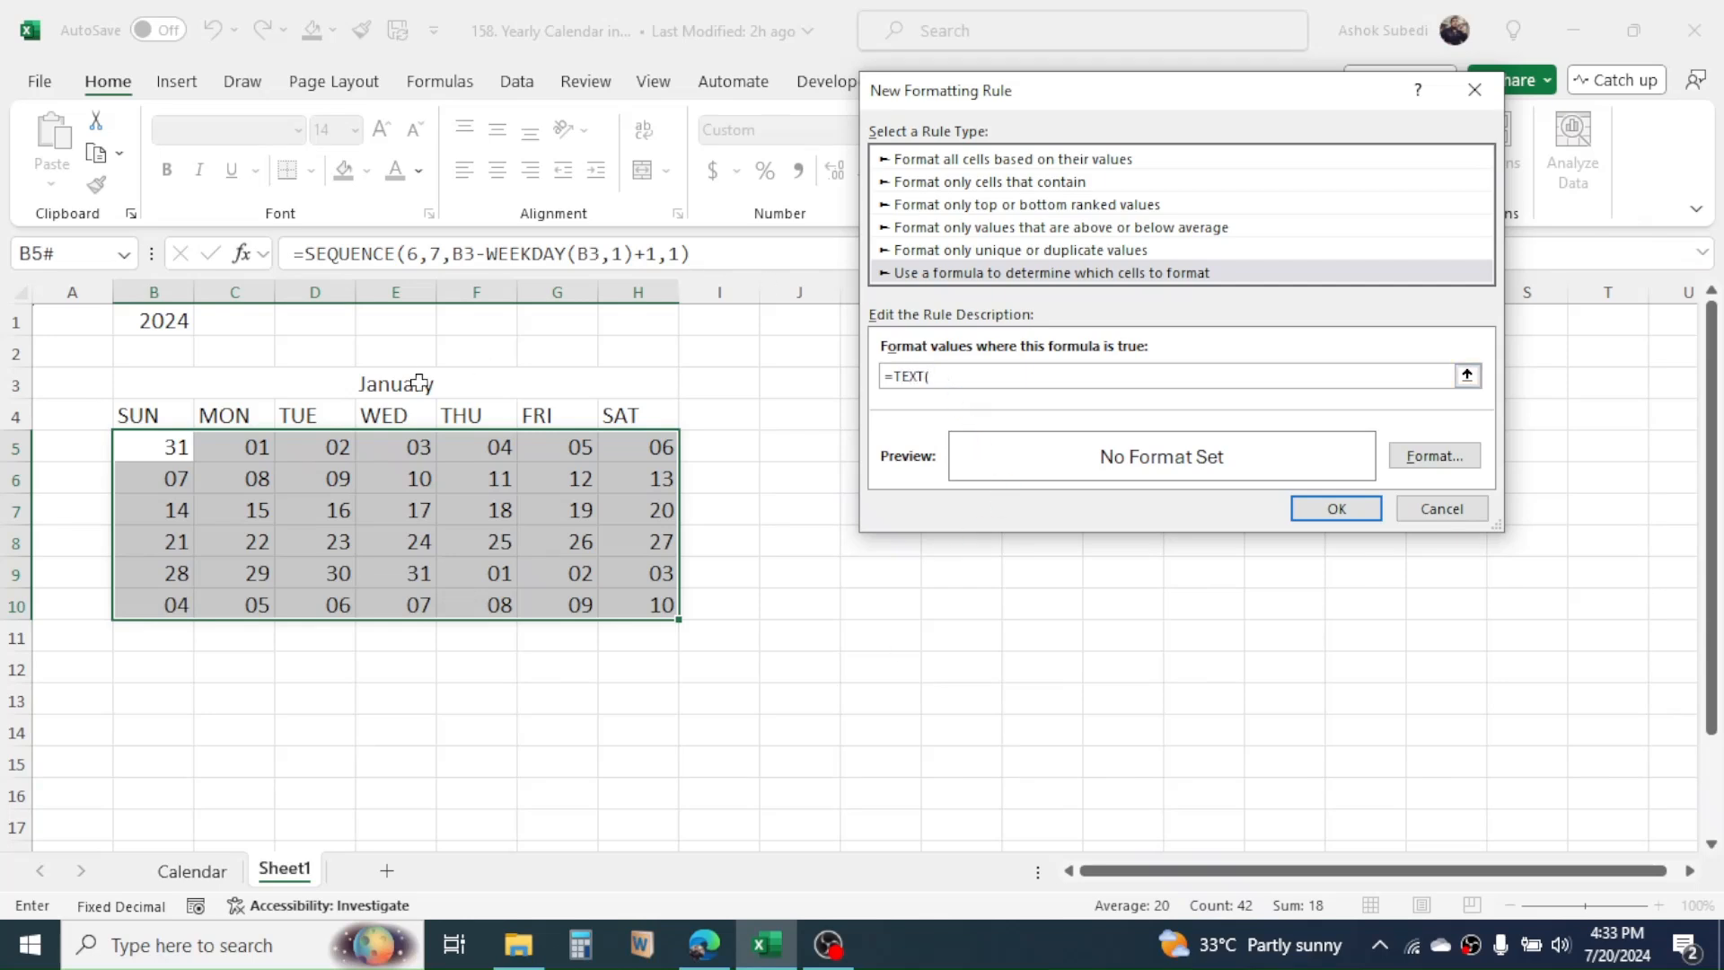
click(157, 450)
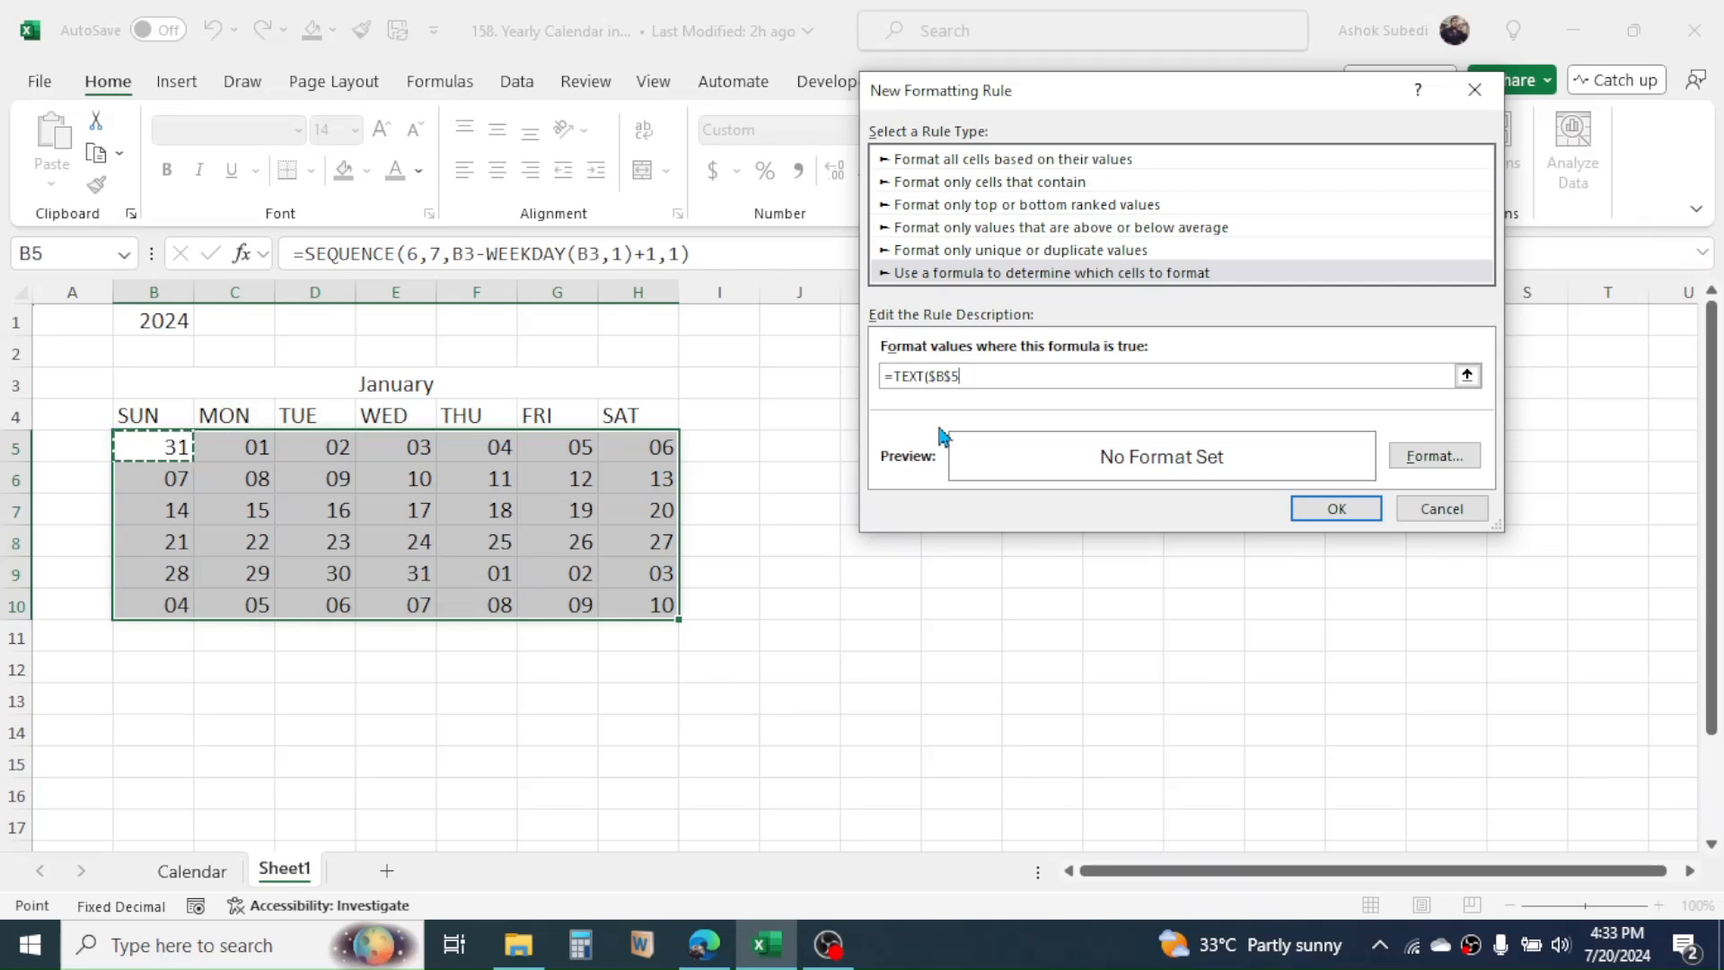
key(F4)
key(F4)
key(F4)
text(,"m)
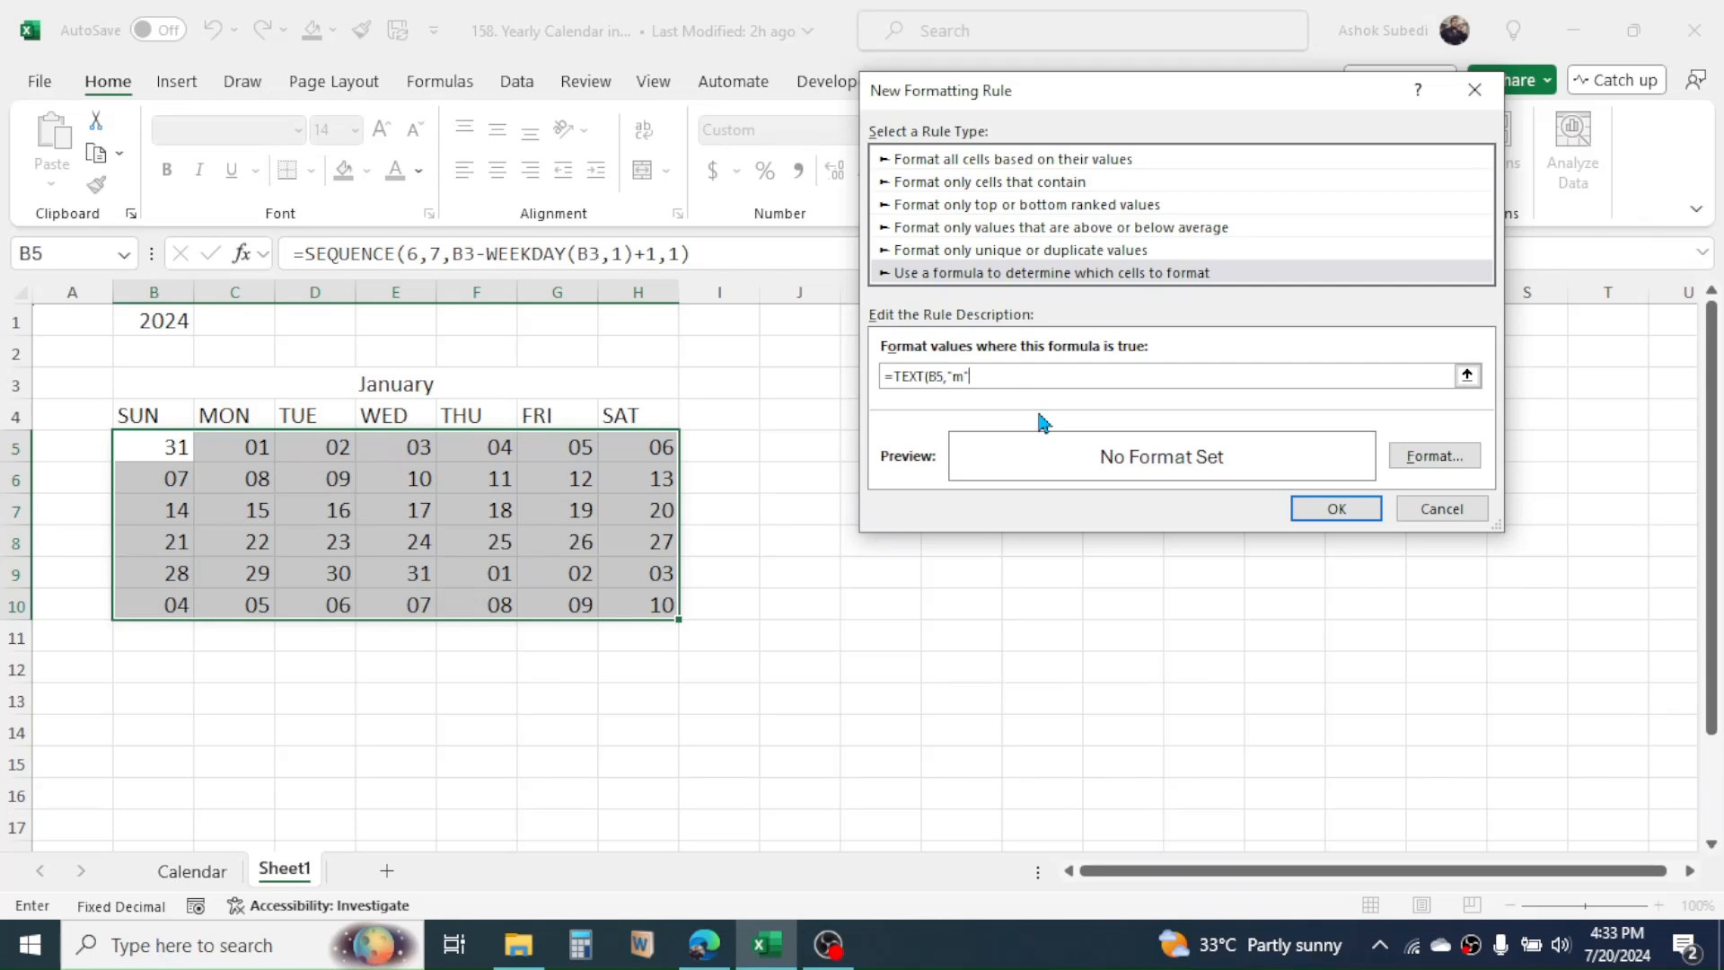
text(")<>TEXT()
click(388, 380)
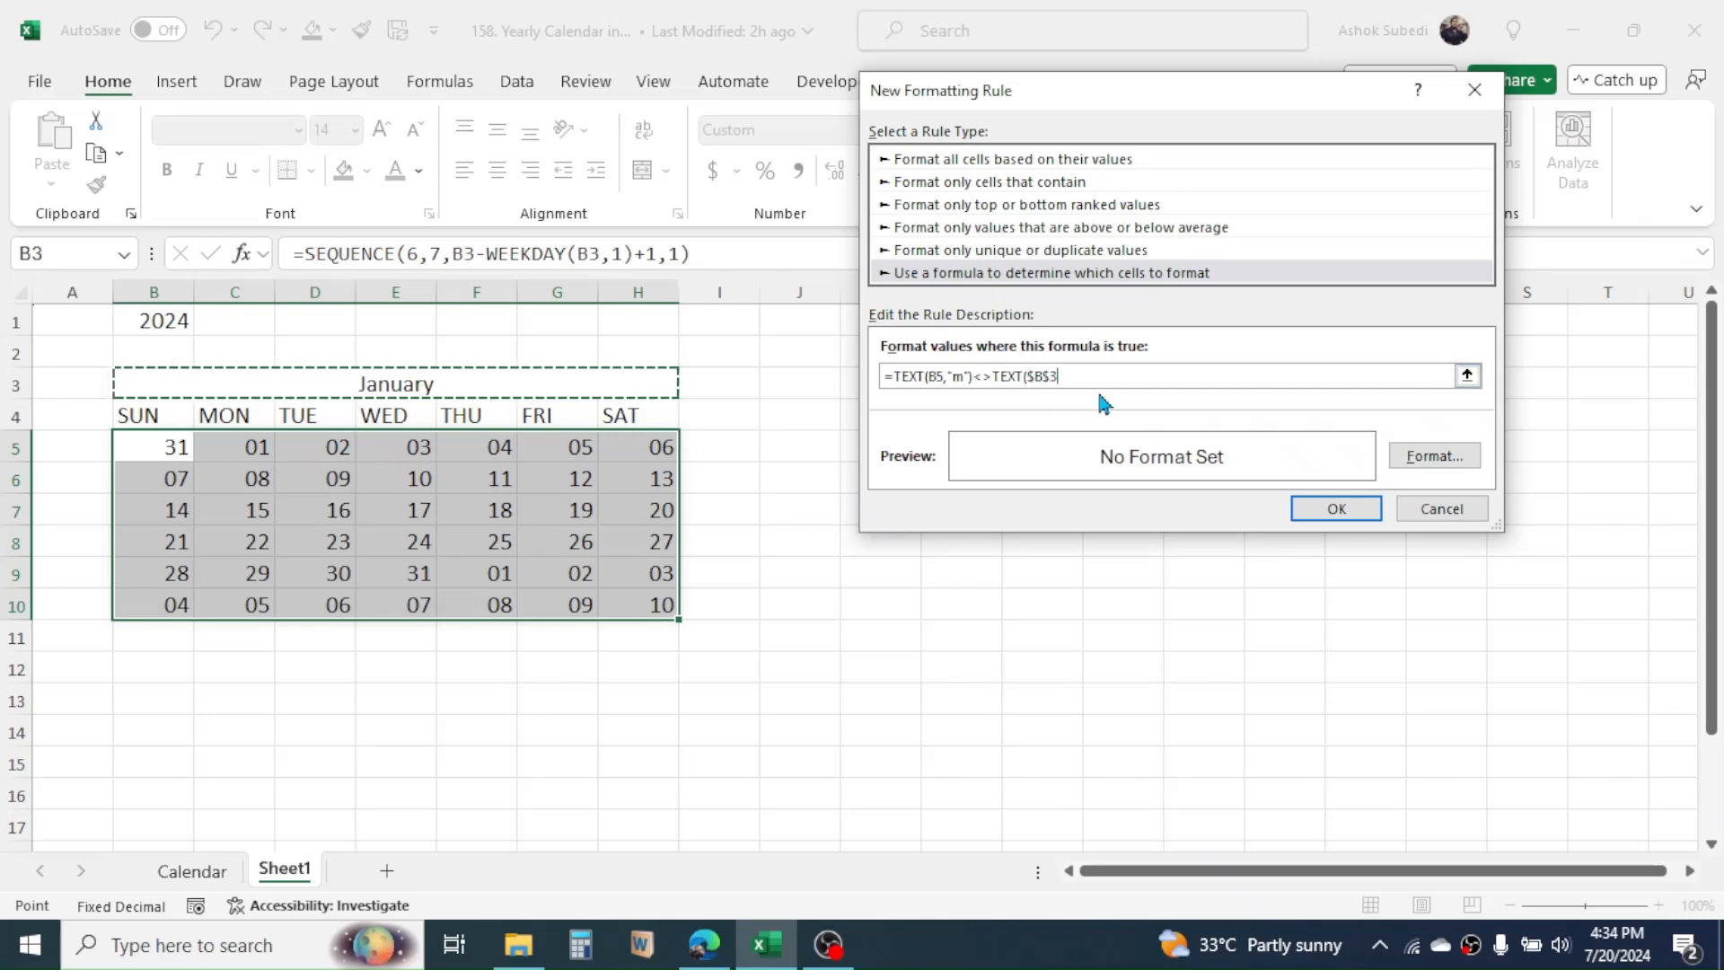
text(,"m)
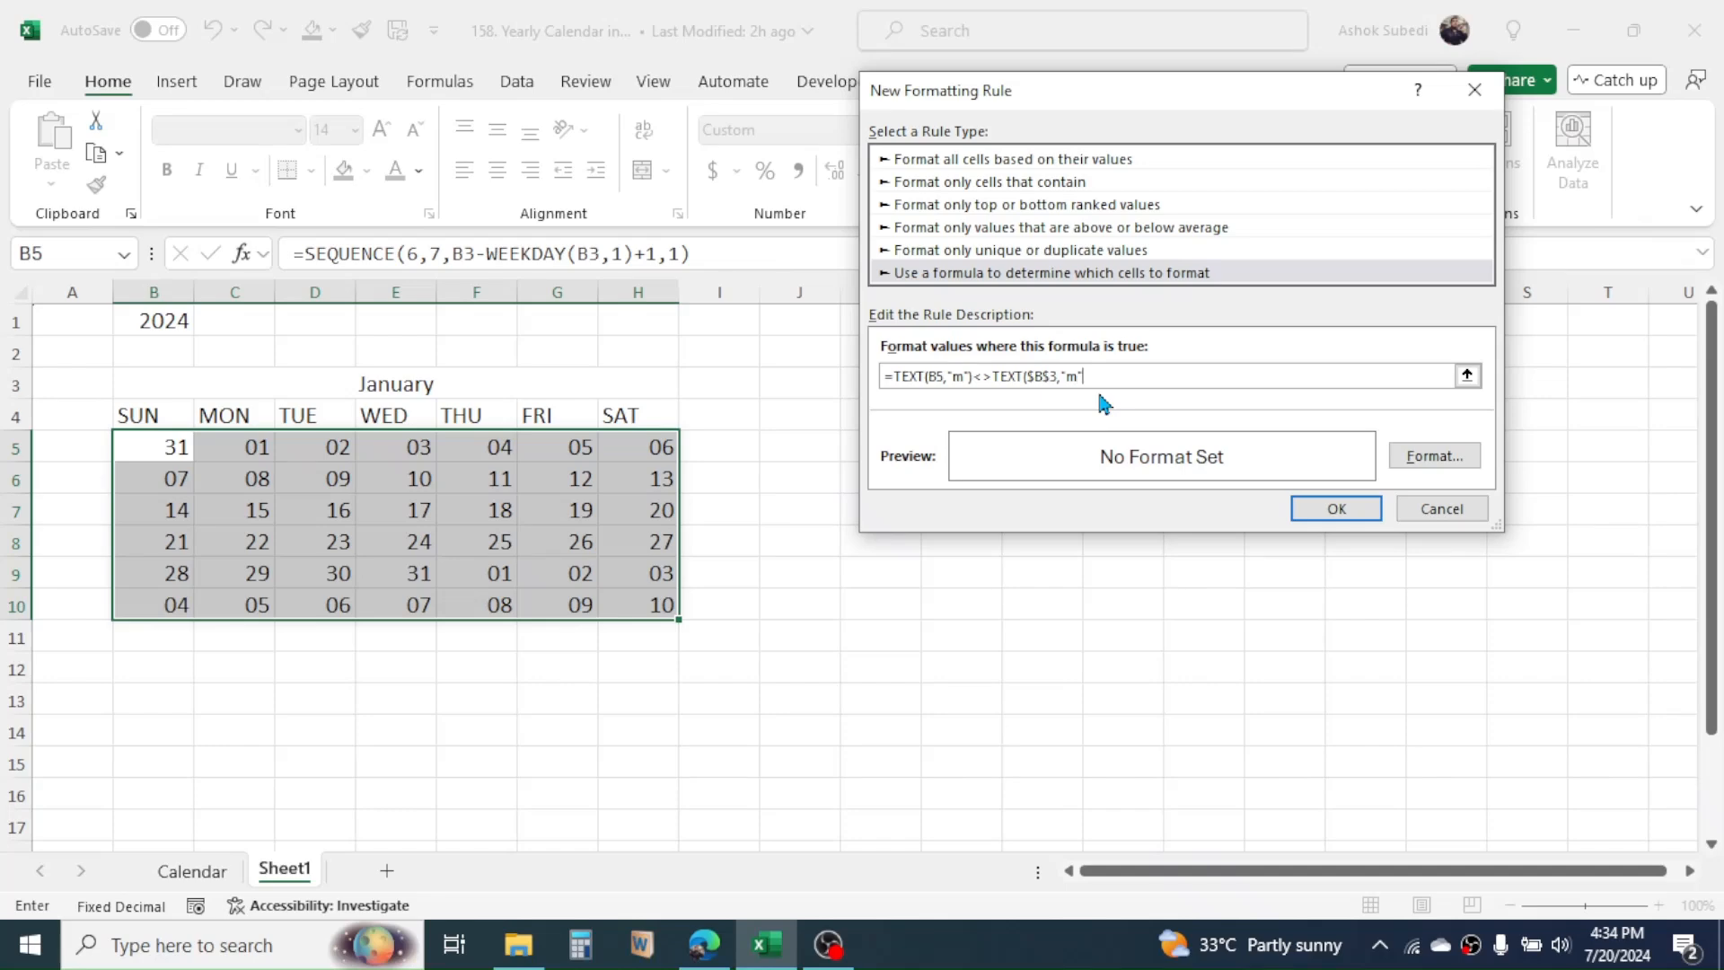
- Set the rule's font color to a light gray and apply the conditional formatting to the date grid
click(1398, 460)
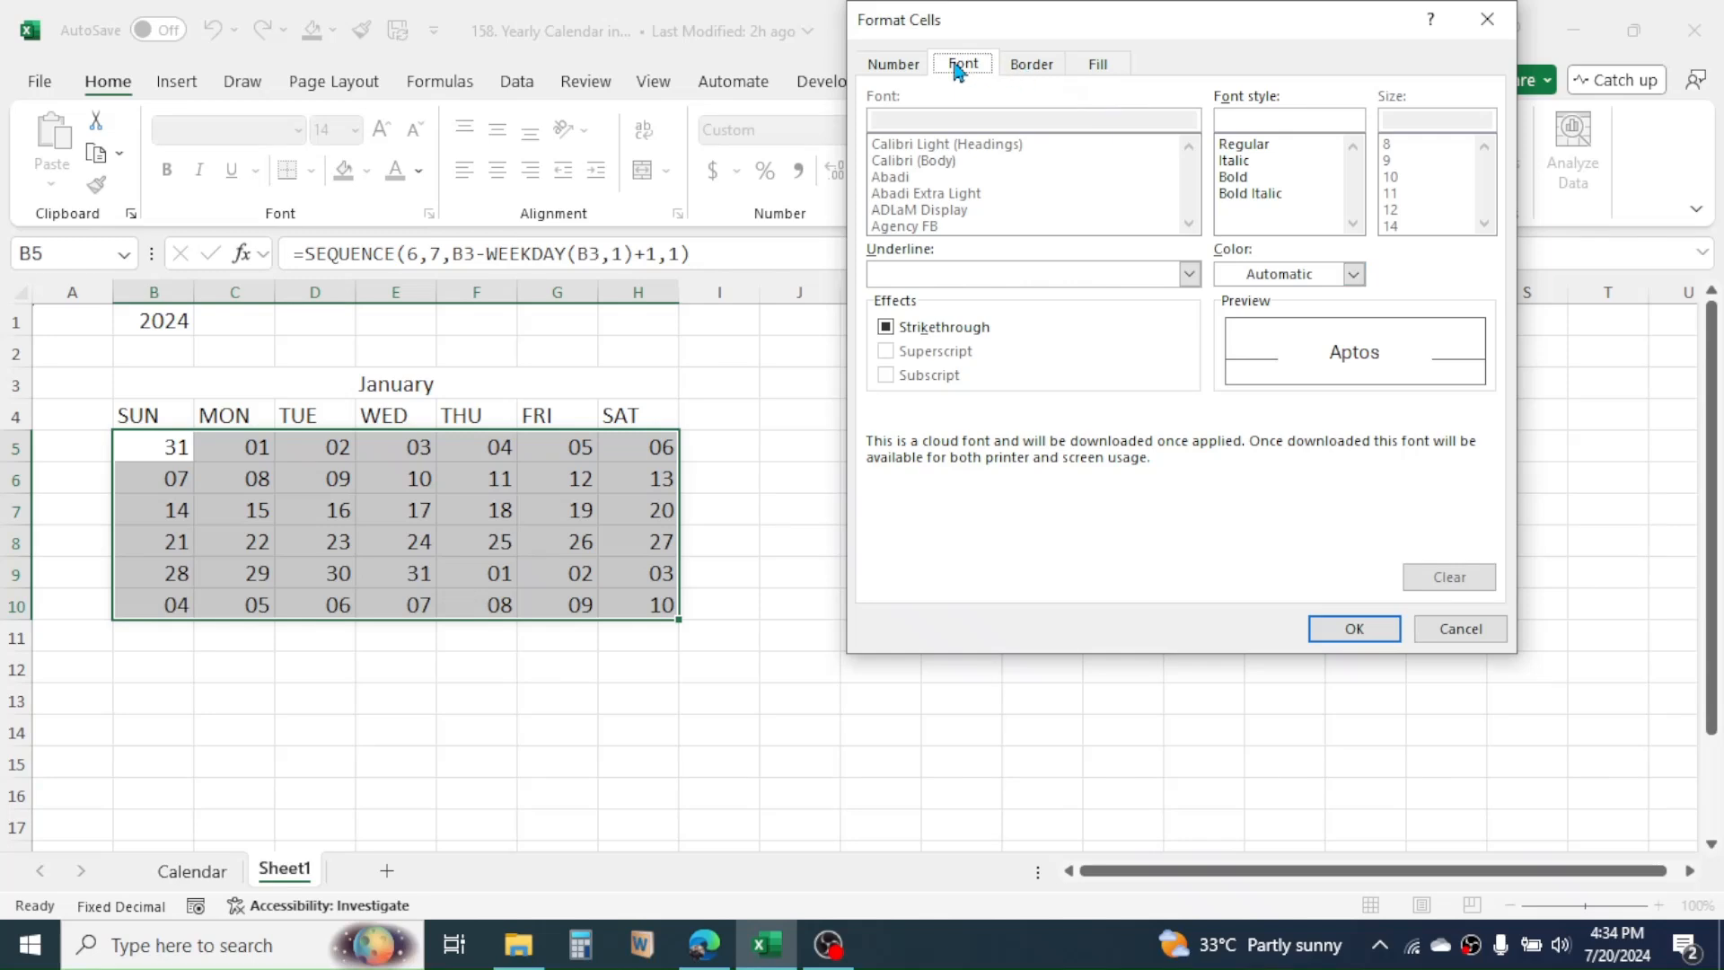
click(1357, 278)
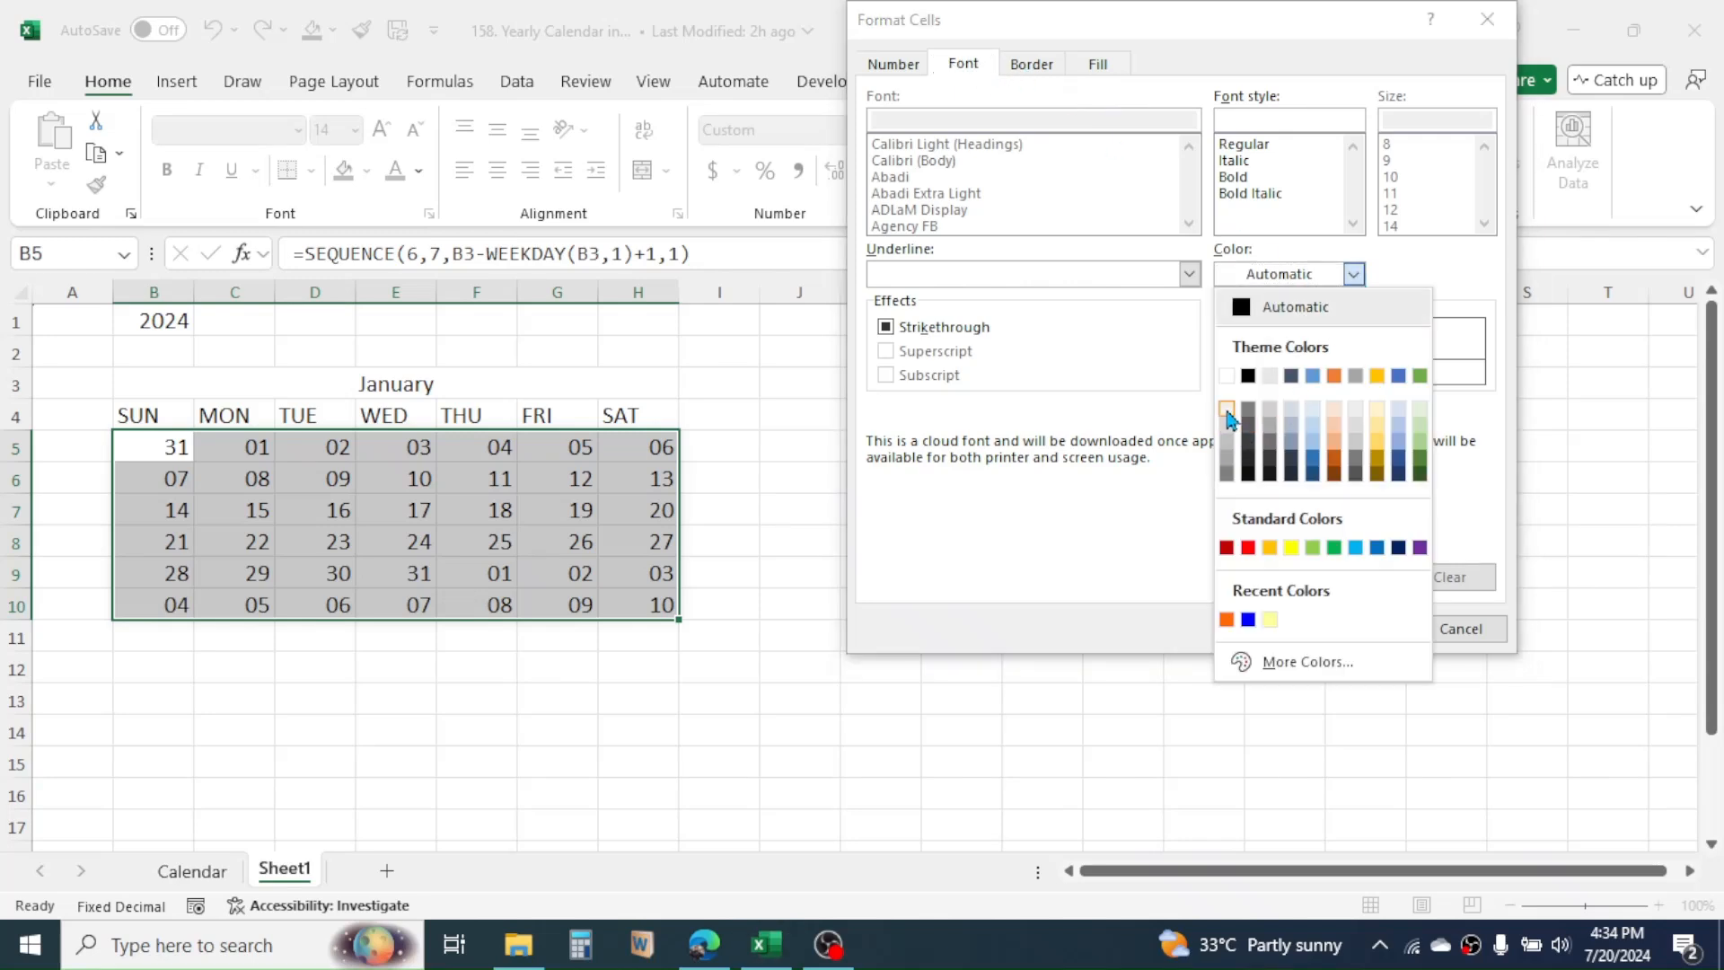
click(1228, 414)
click(1353, 274)
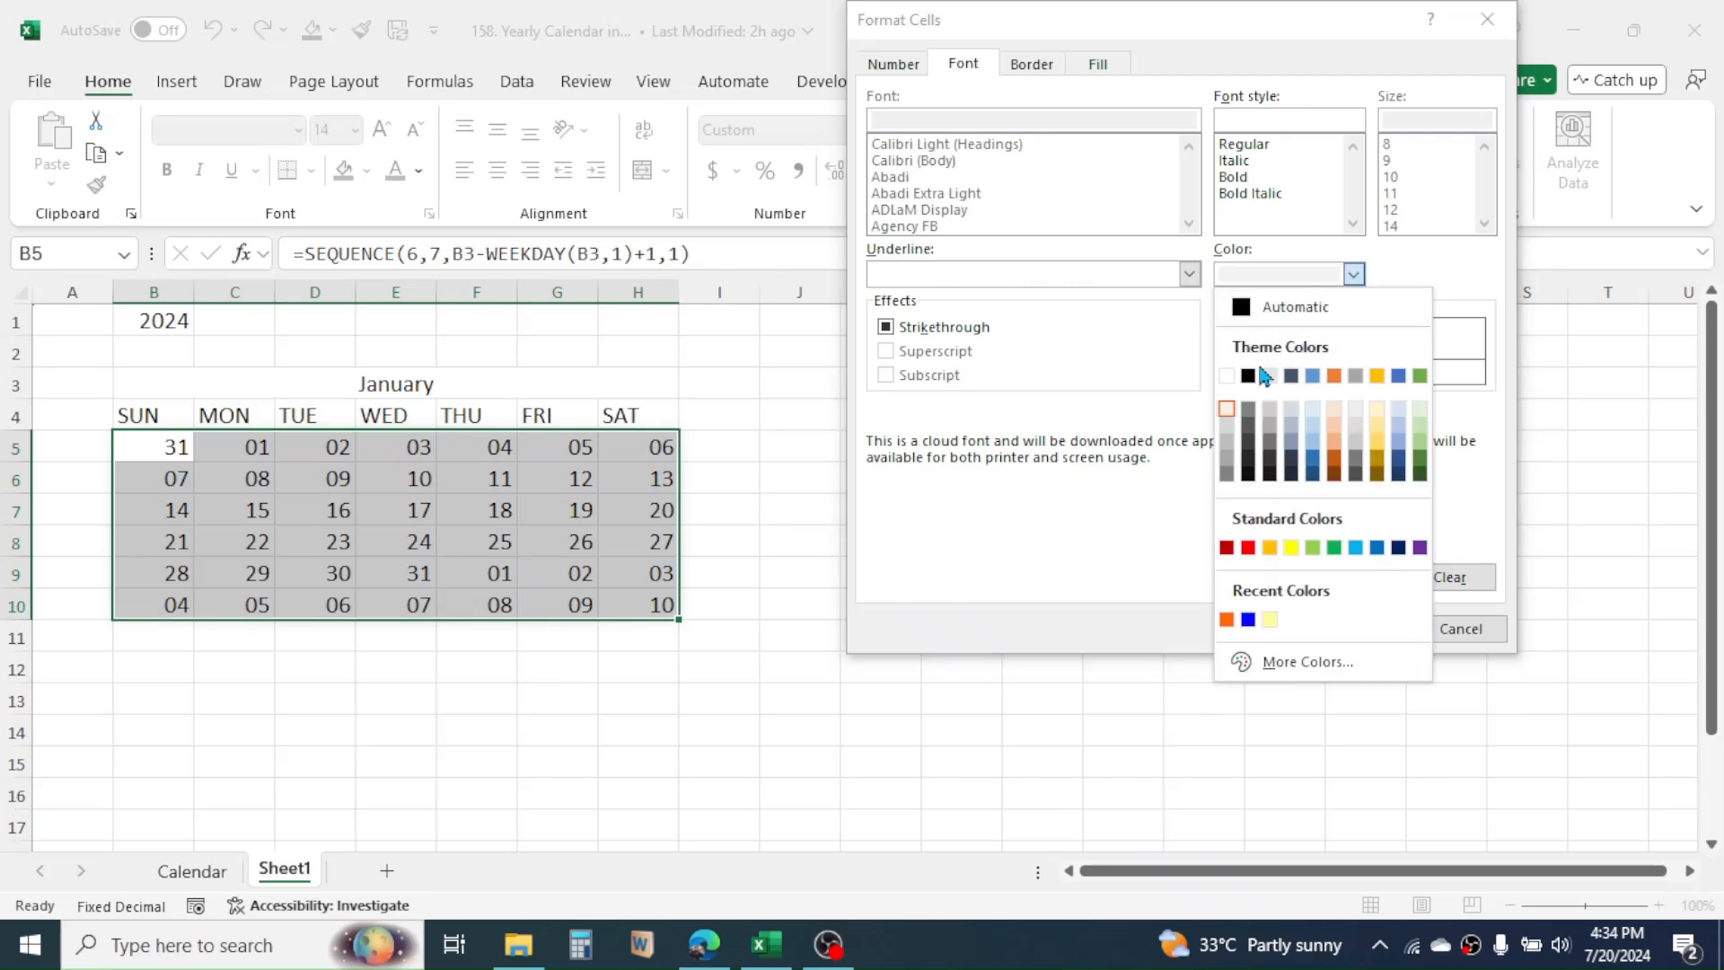
click(1229, 426)
click(1351, 627)
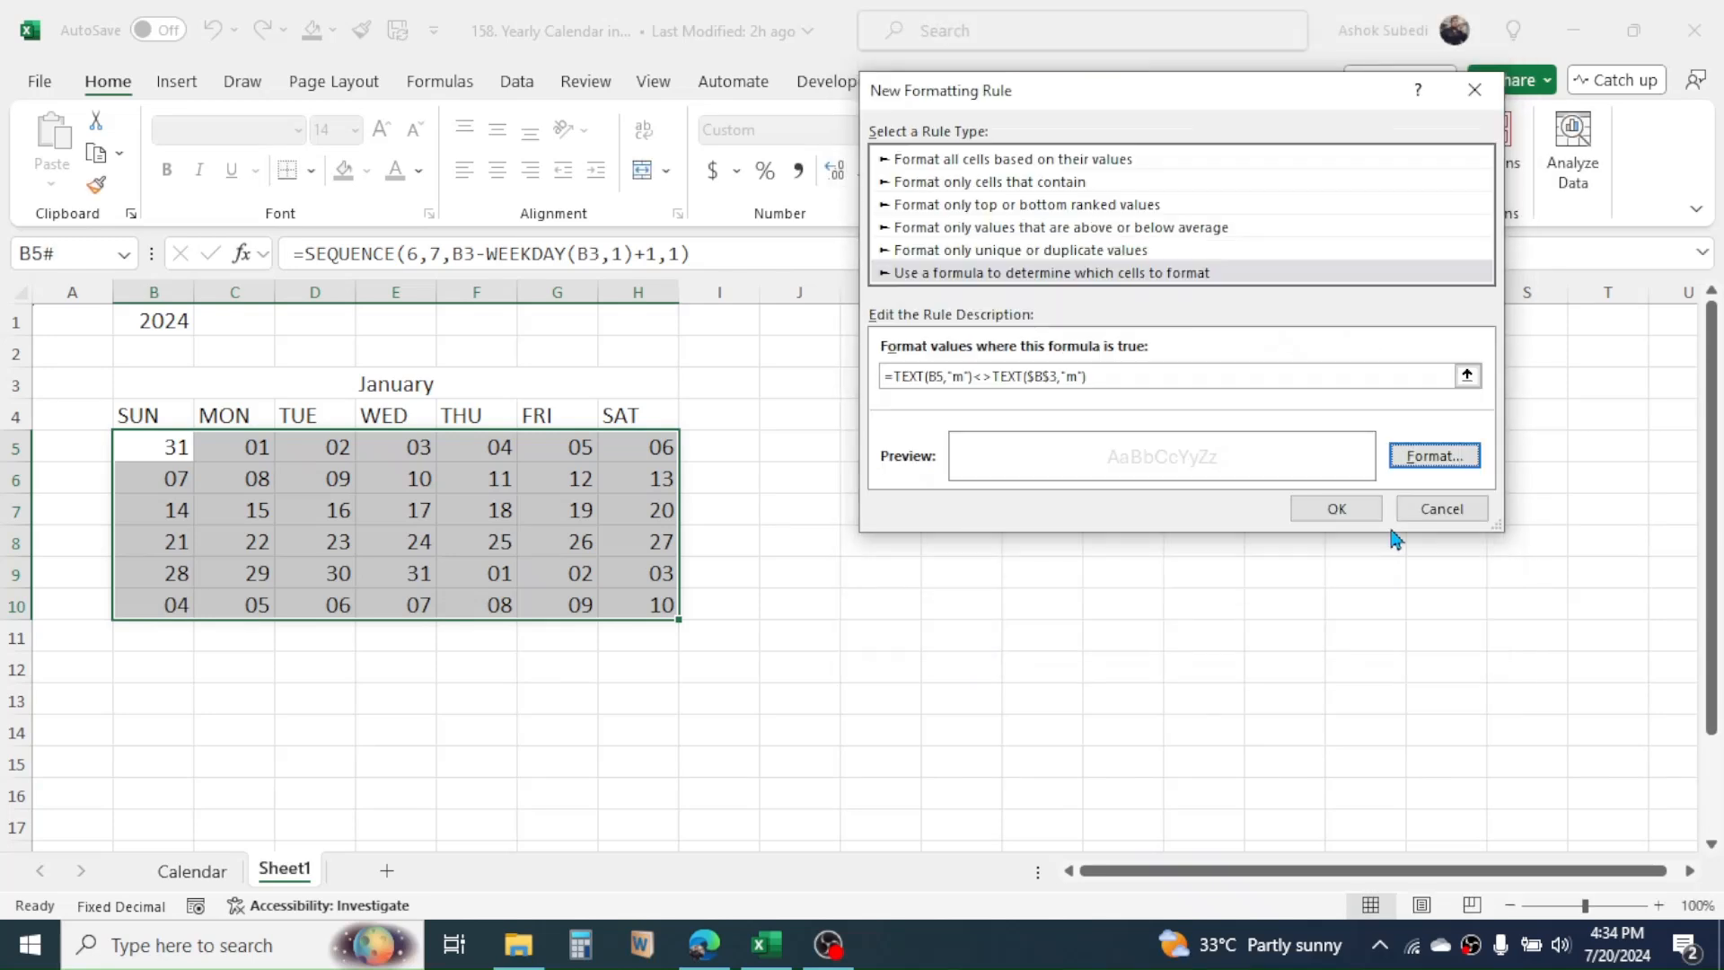
click(1319, 506)
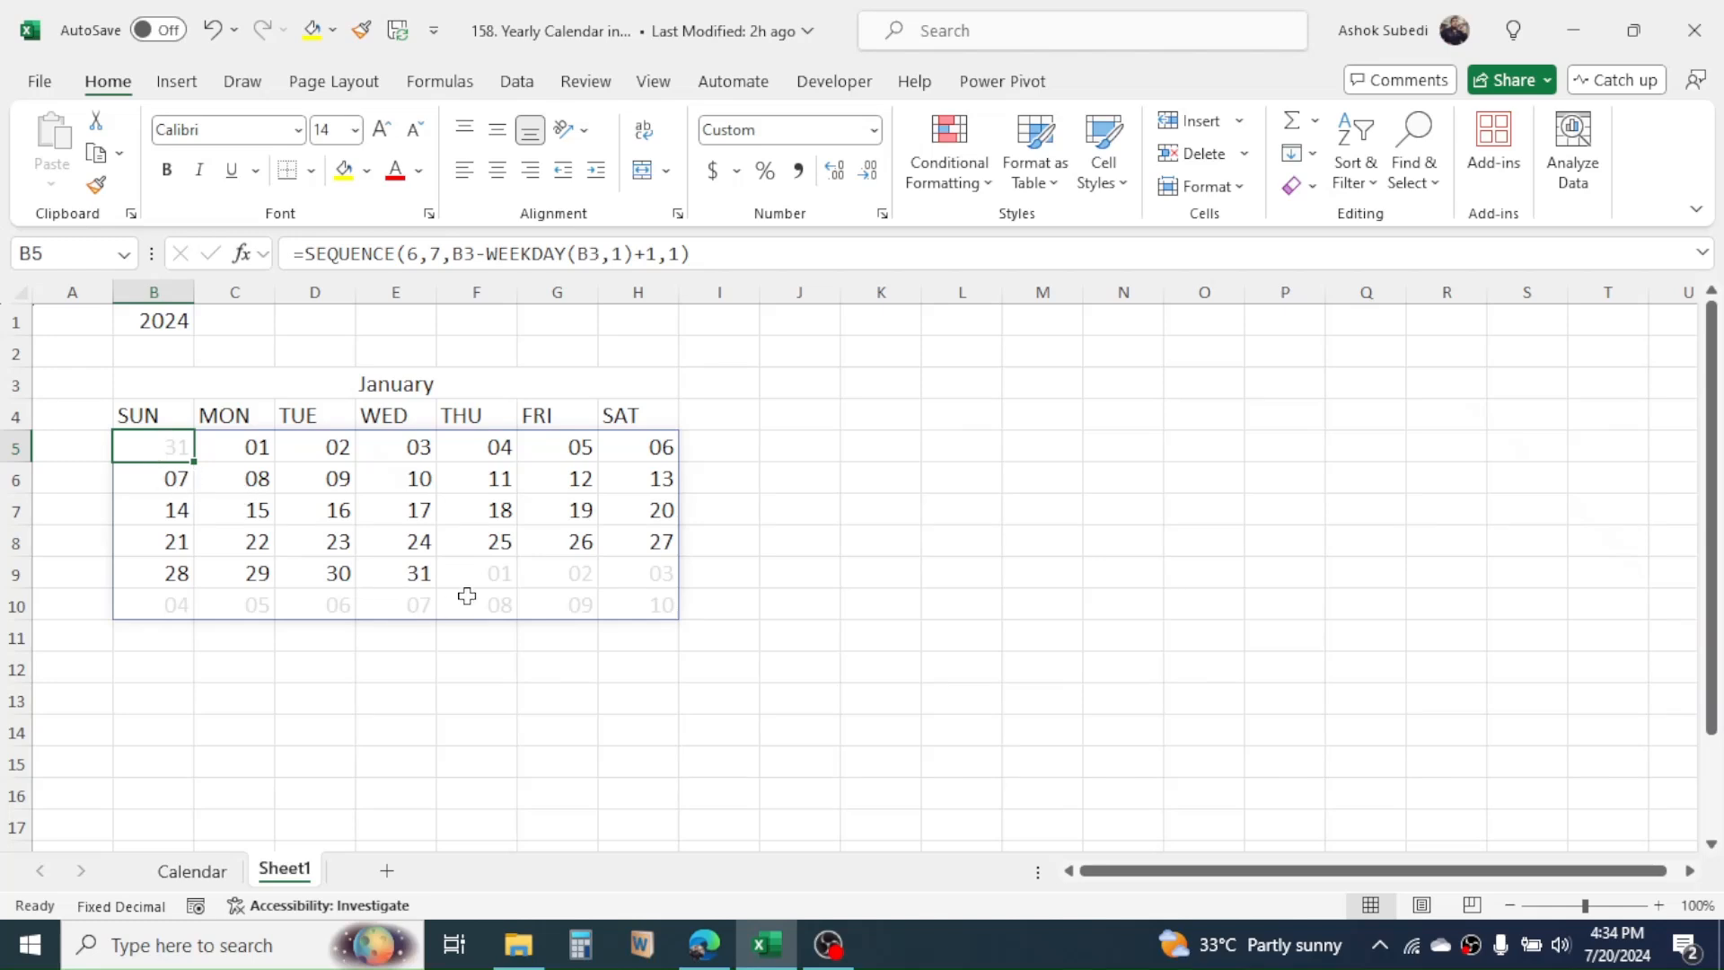
- Examine the grayed adjacent-month dates and the January dates in the date grid
click(482, 573)
click(568, 613)
click(450, 611)
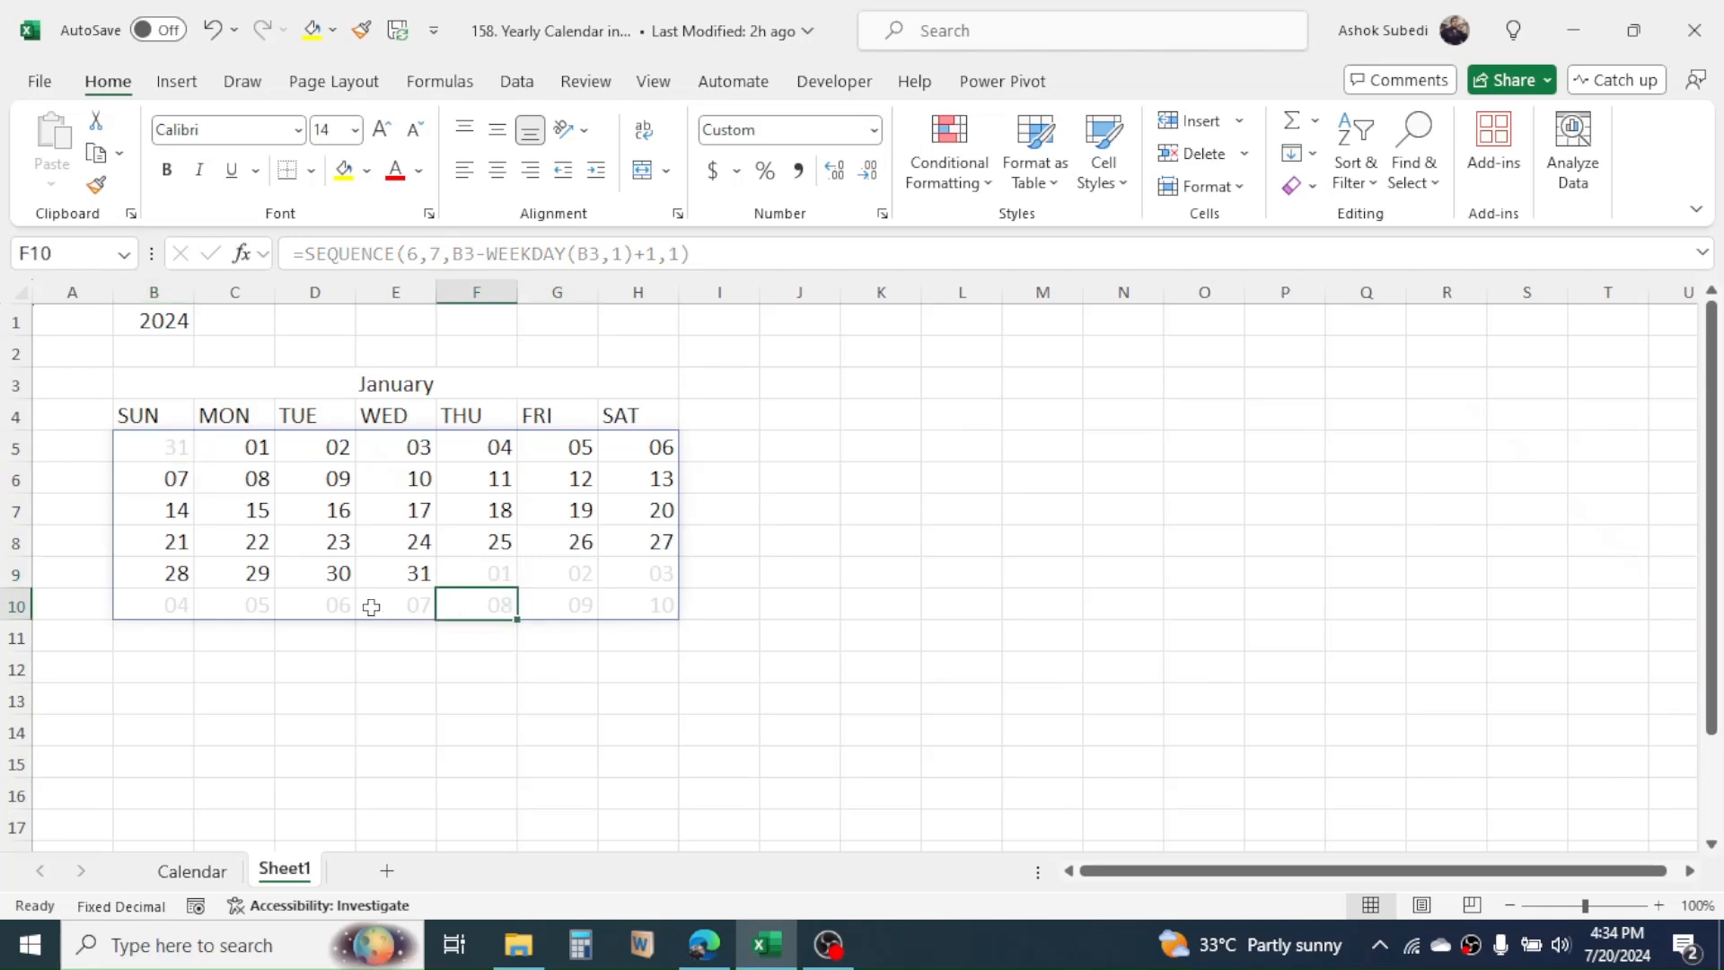
click(594, 618)
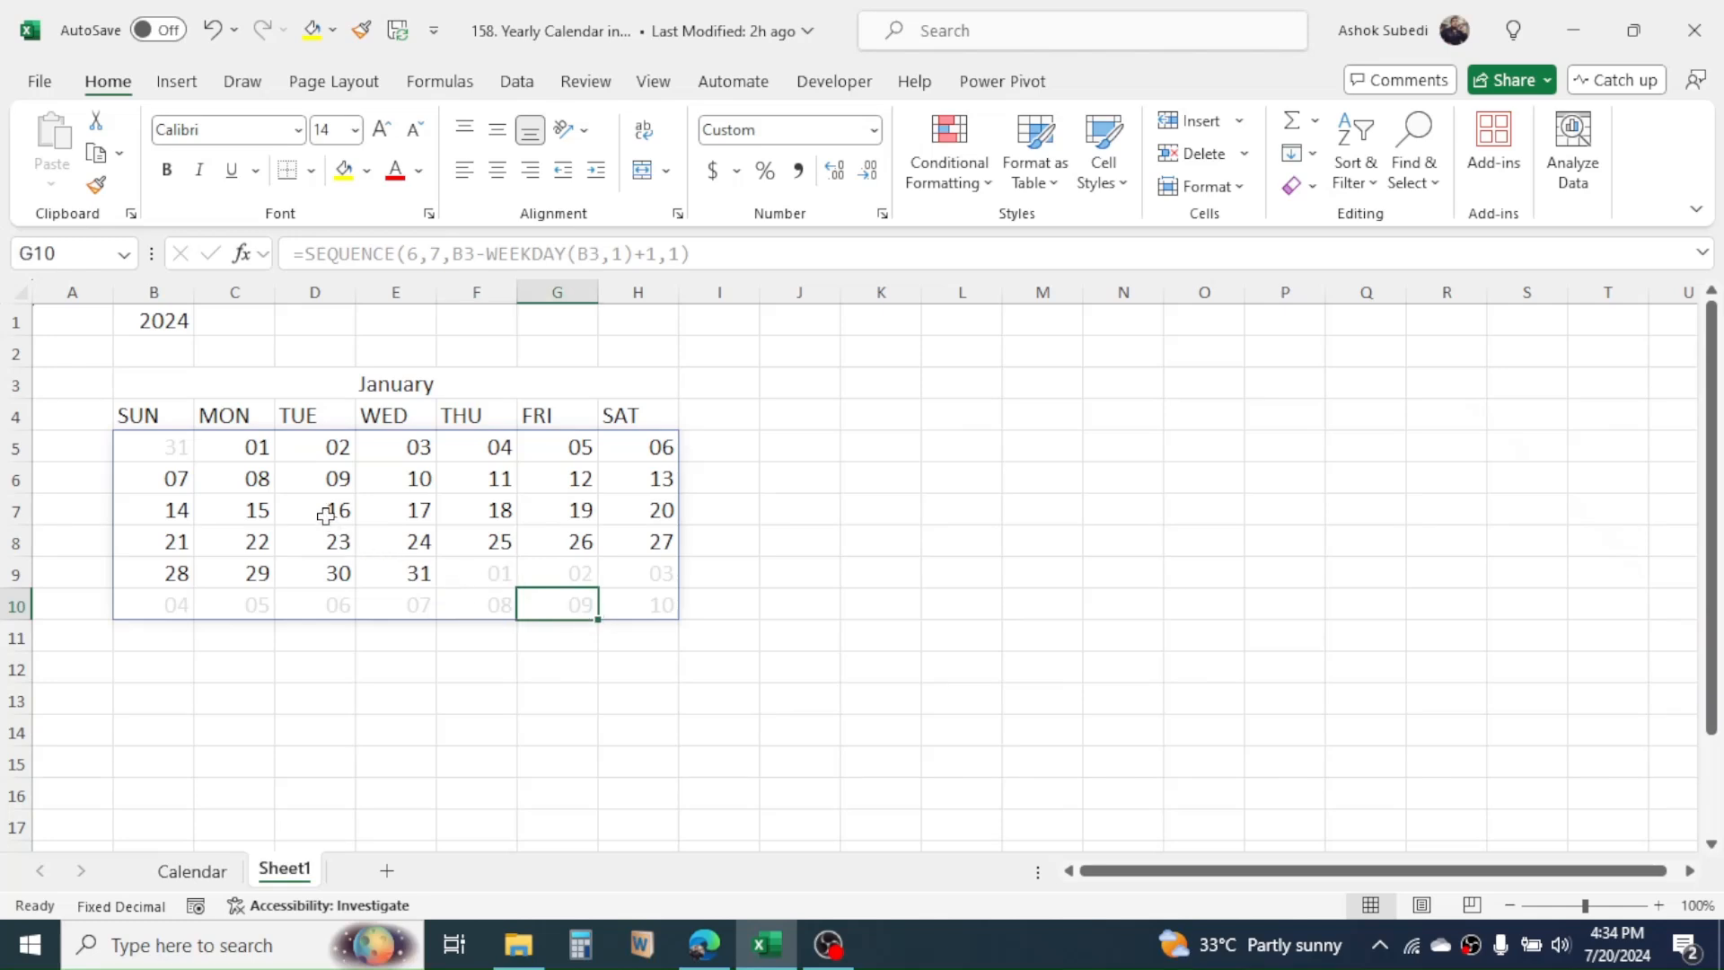
drag(253, 444, 396, 569)
click(938, 546)
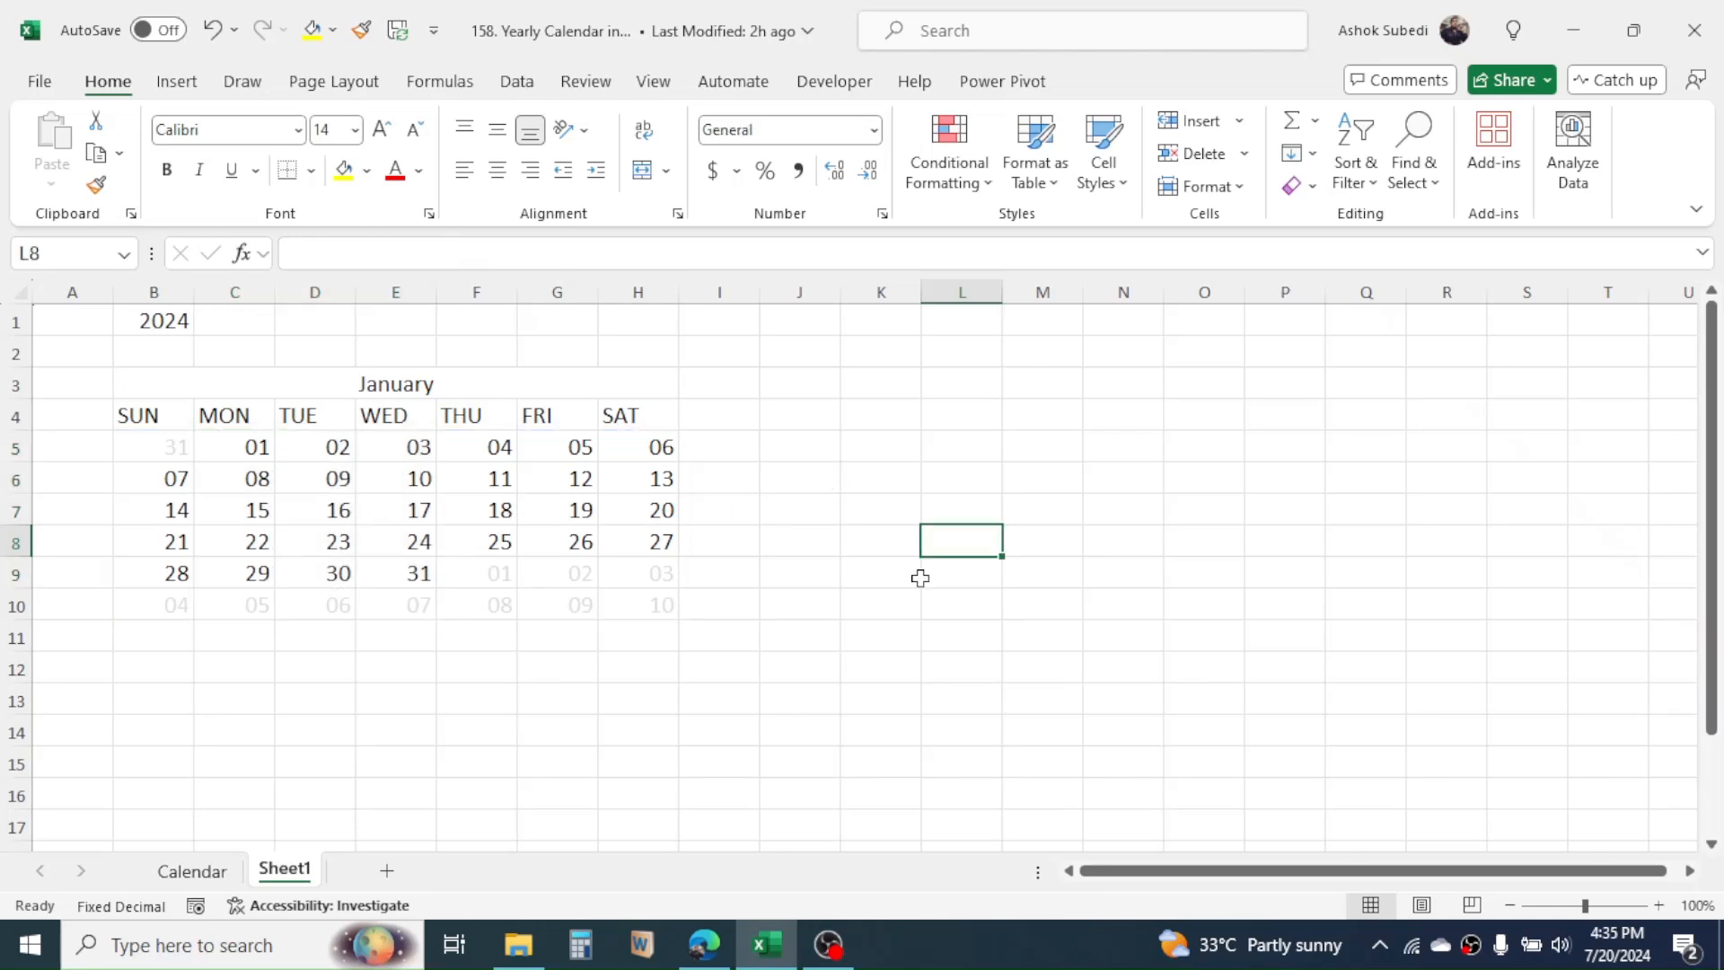
- Fill the January heading with light blue and the weekday row B4:H4 with light green
click(419, 390)
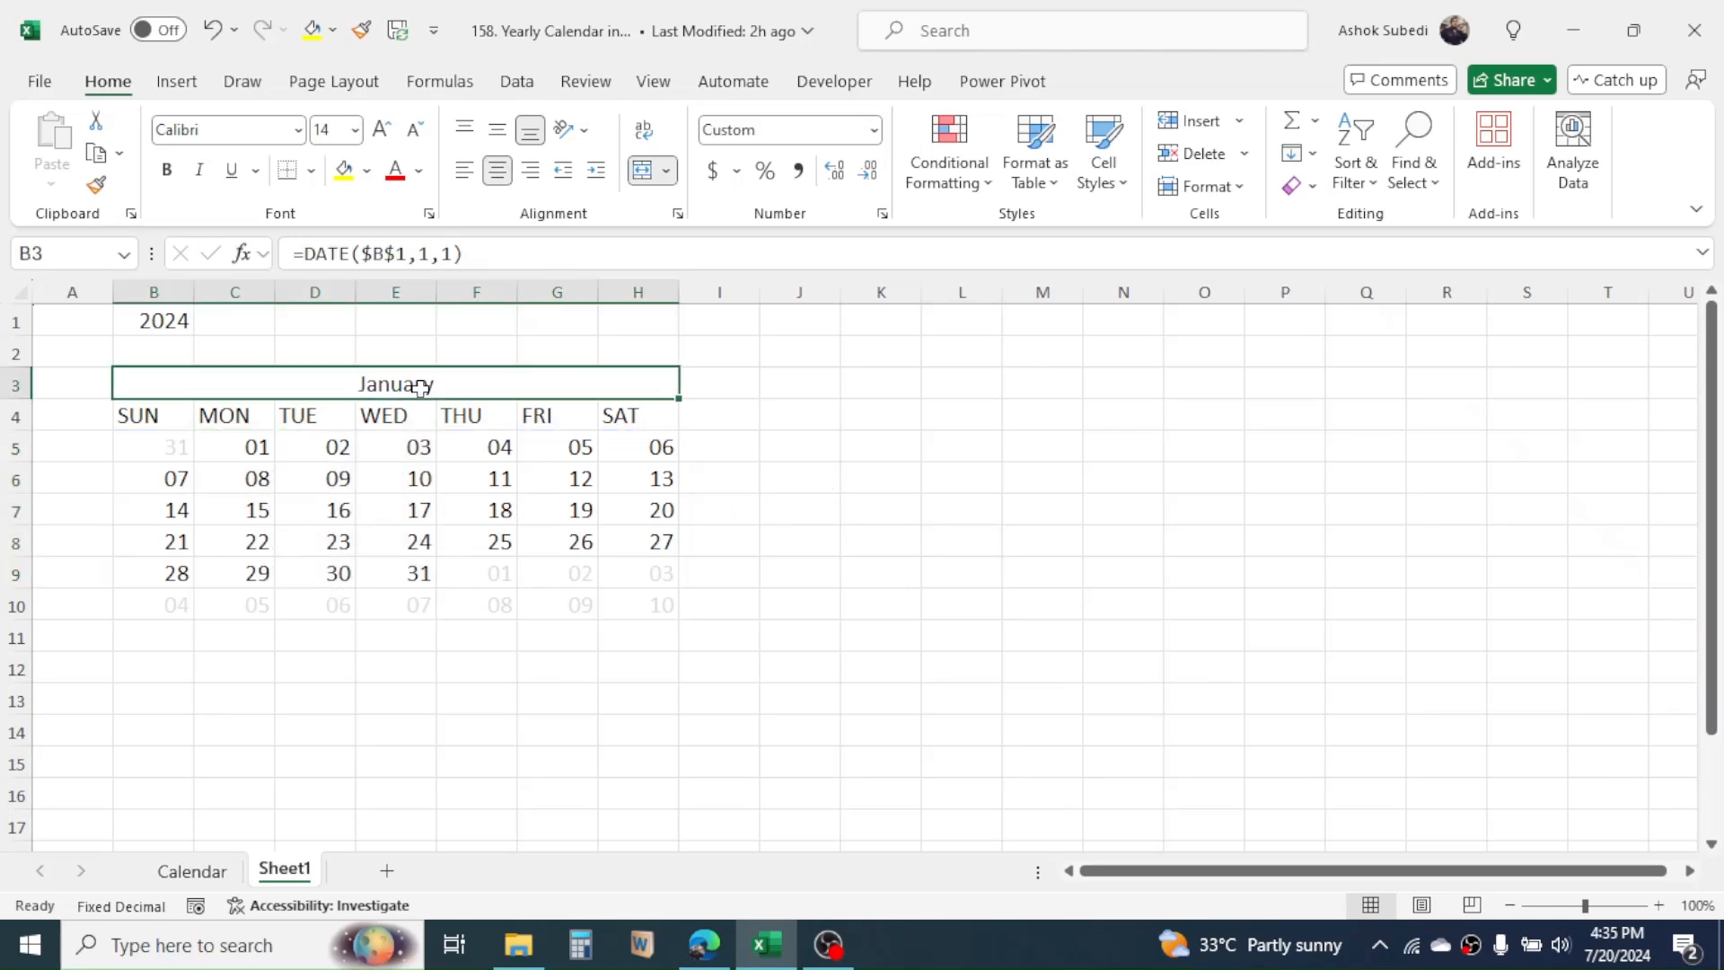
click(369, 172)
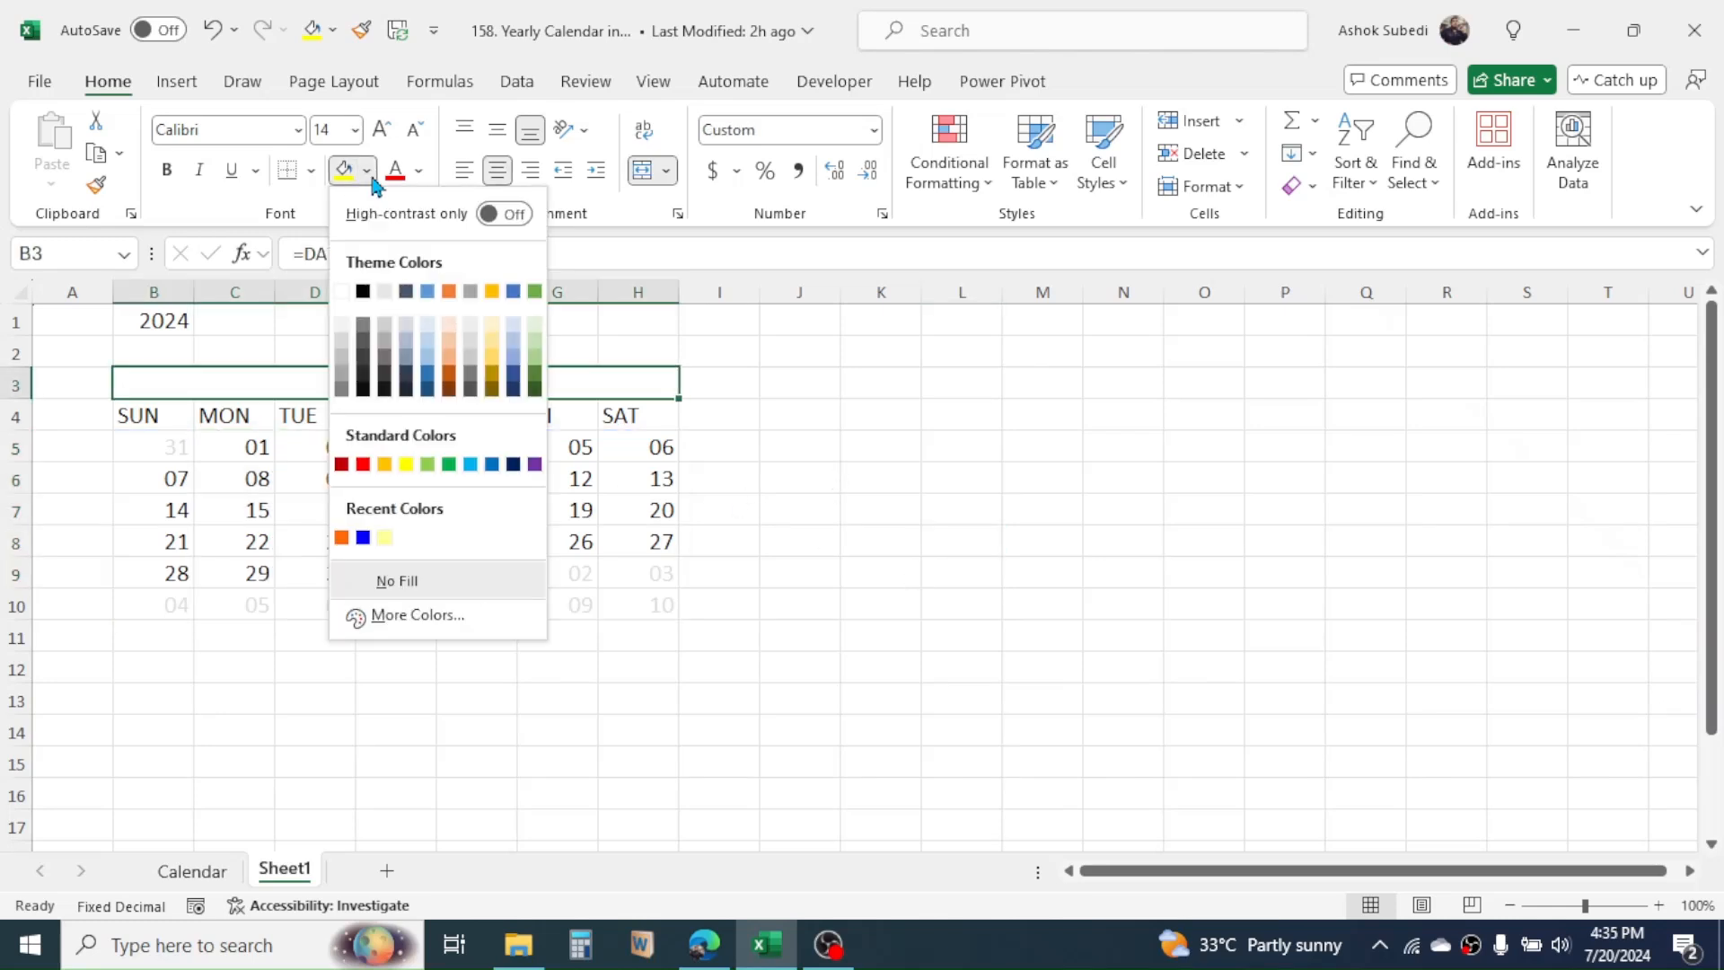
click(516, 334)
drag(154, 415, 639, 416)
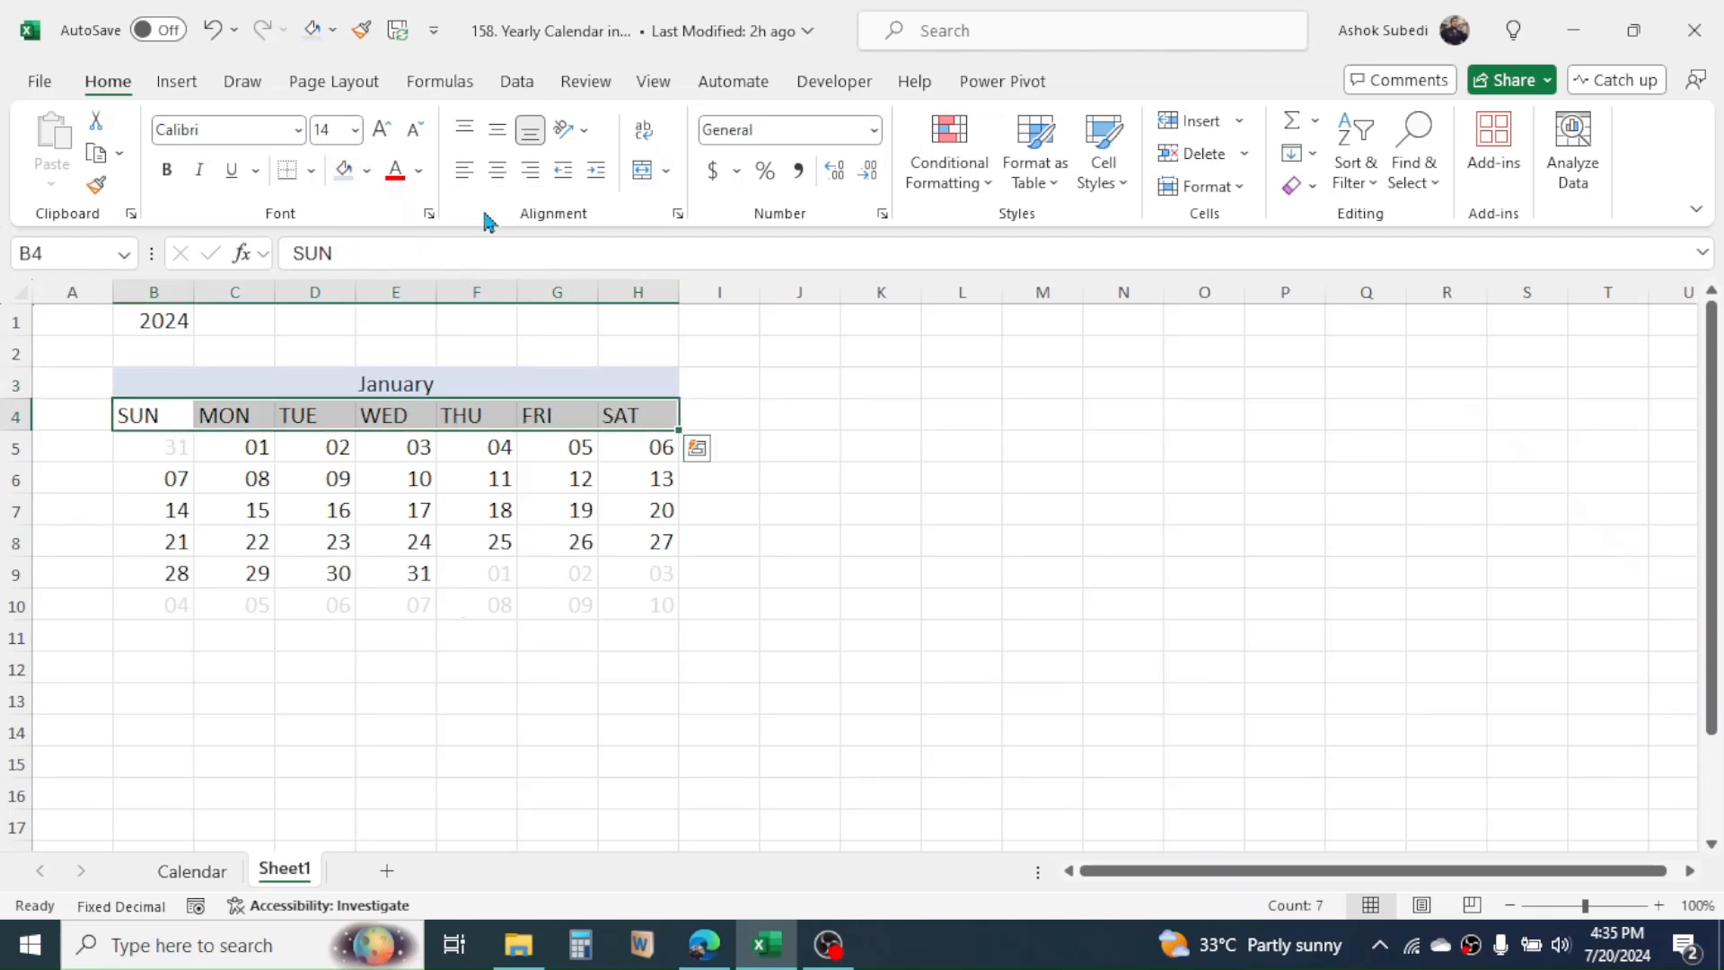
click(367, 170)
click(535, 337)
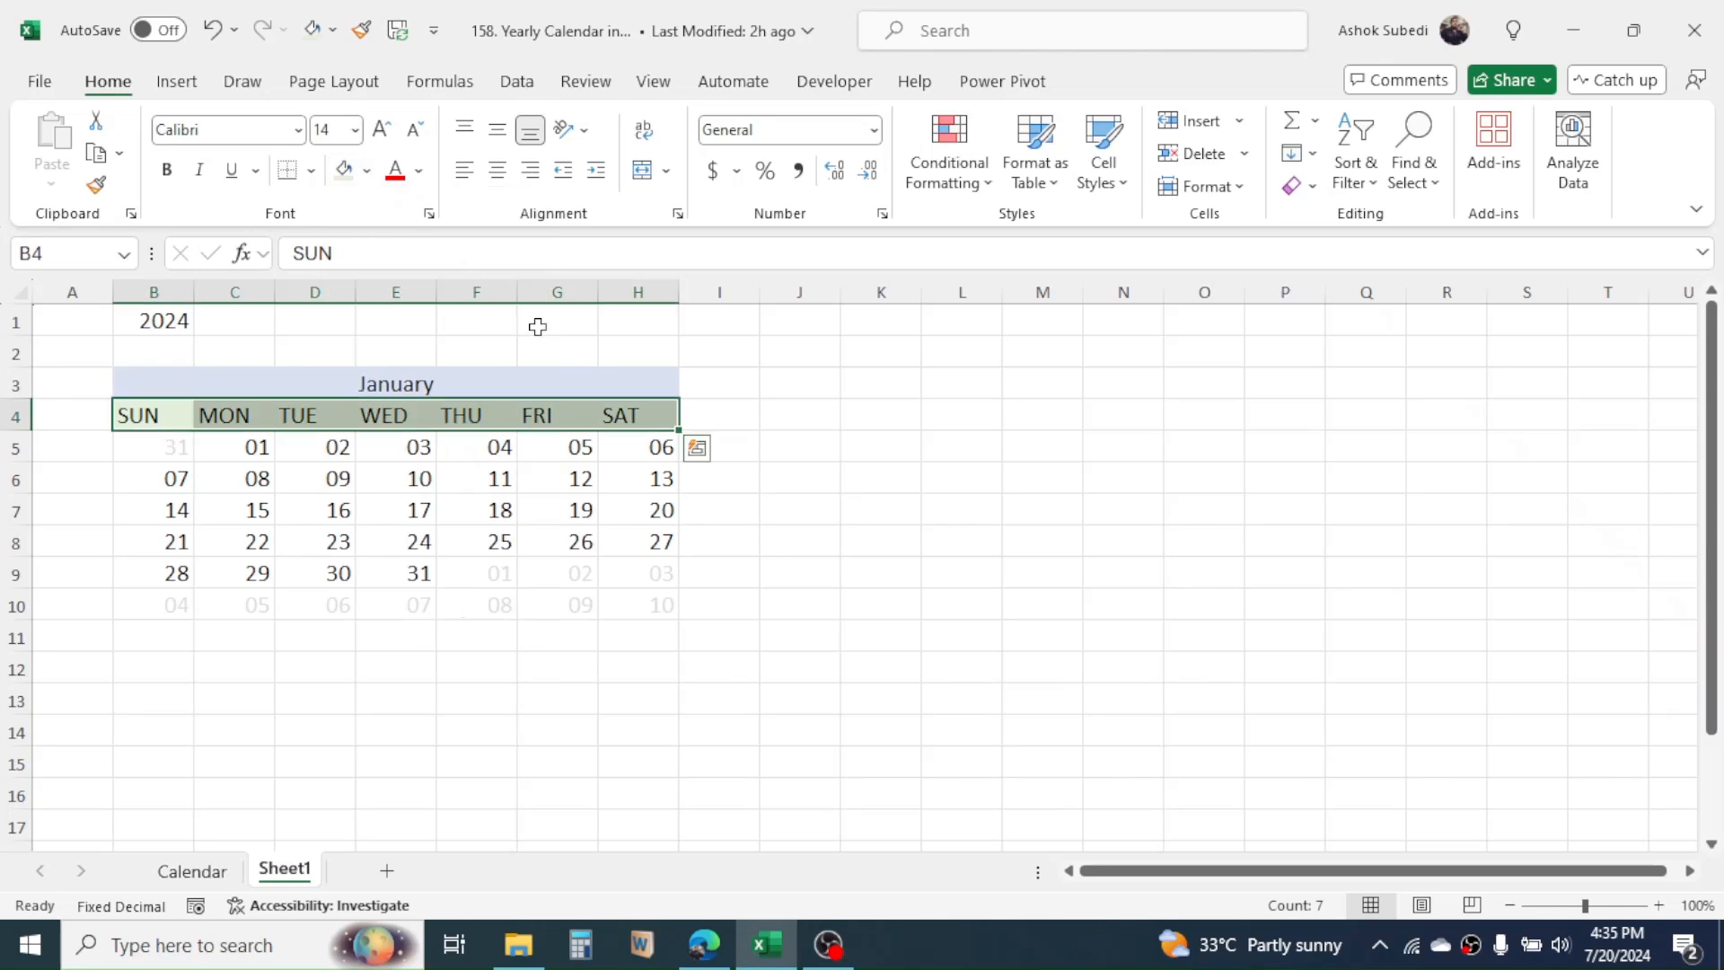
click(880, 476)
- Apply all borders with a blue line color to the January calendar in B3:H10
drag(467, 385, 442, 597)
click(310, 170)
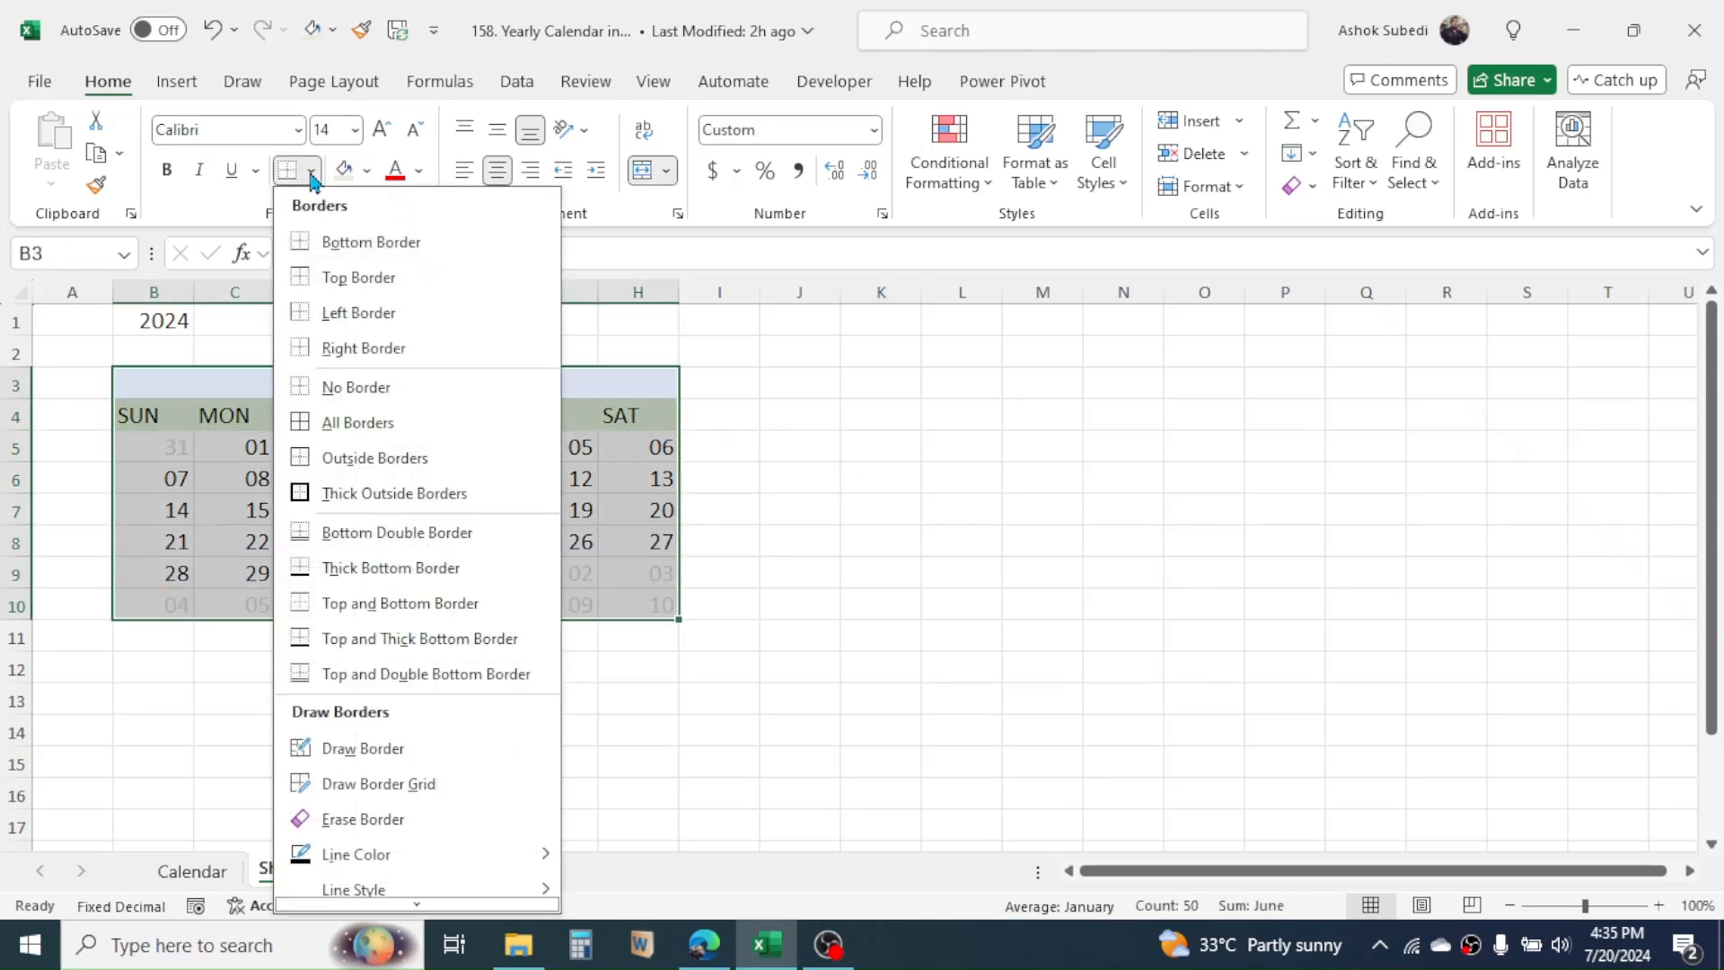
mouse_move(481, 854)
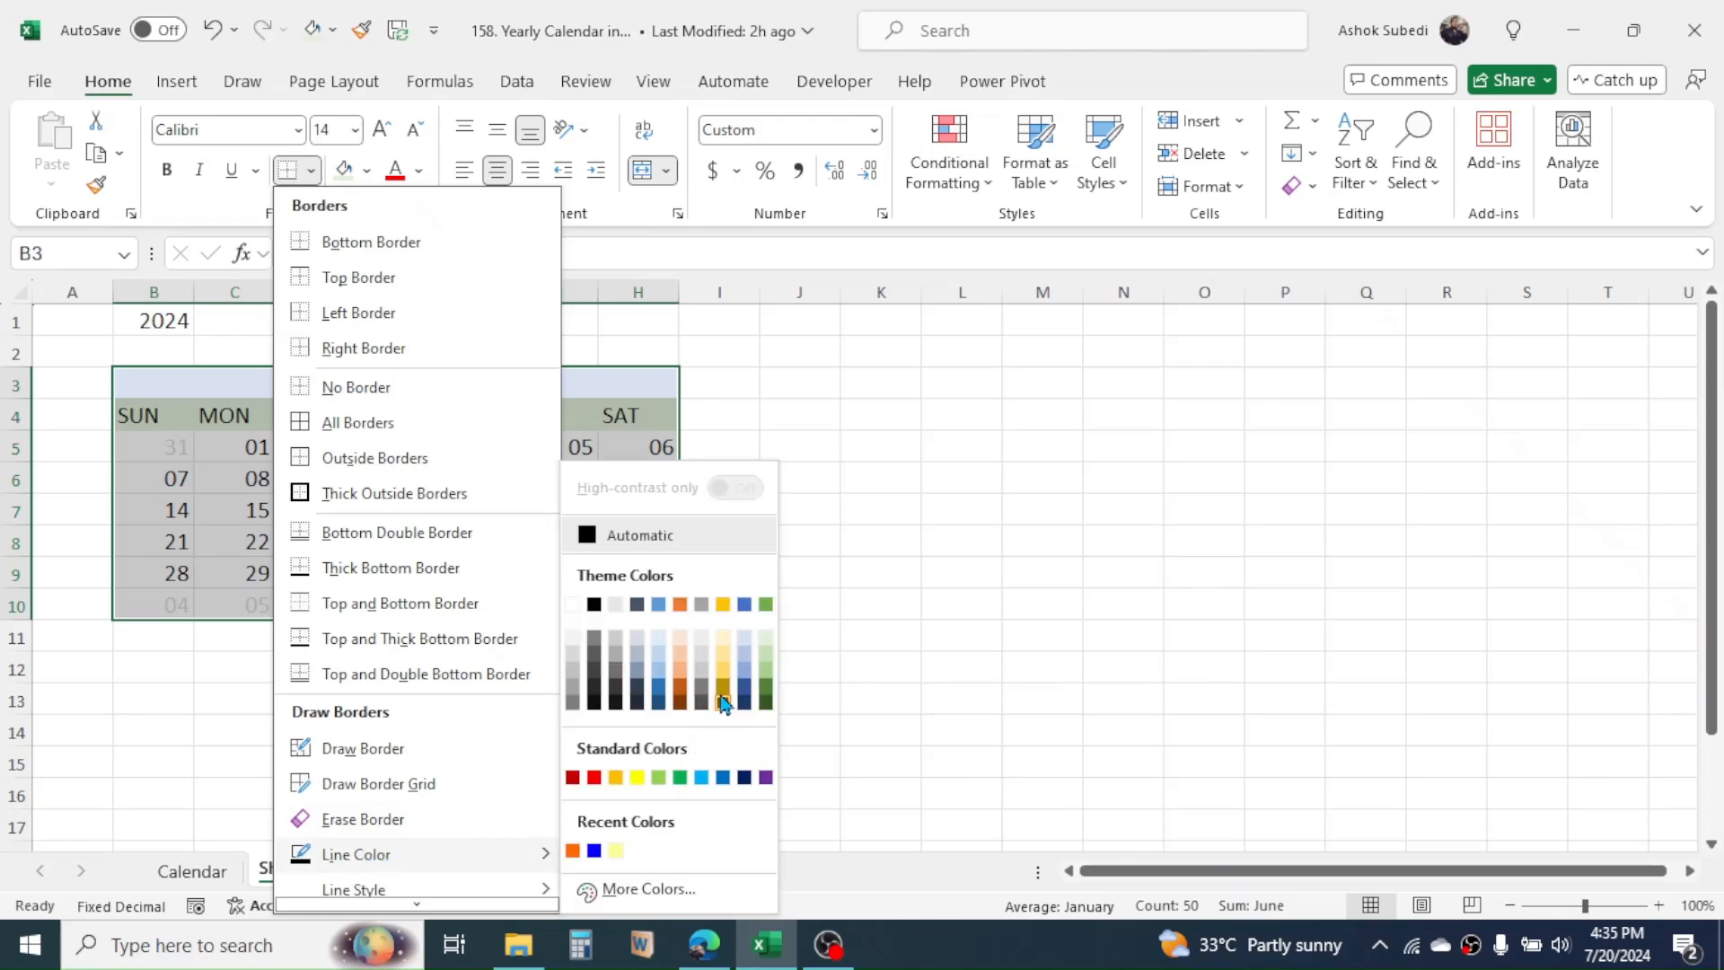
click(743, 679)
click(311, 171)
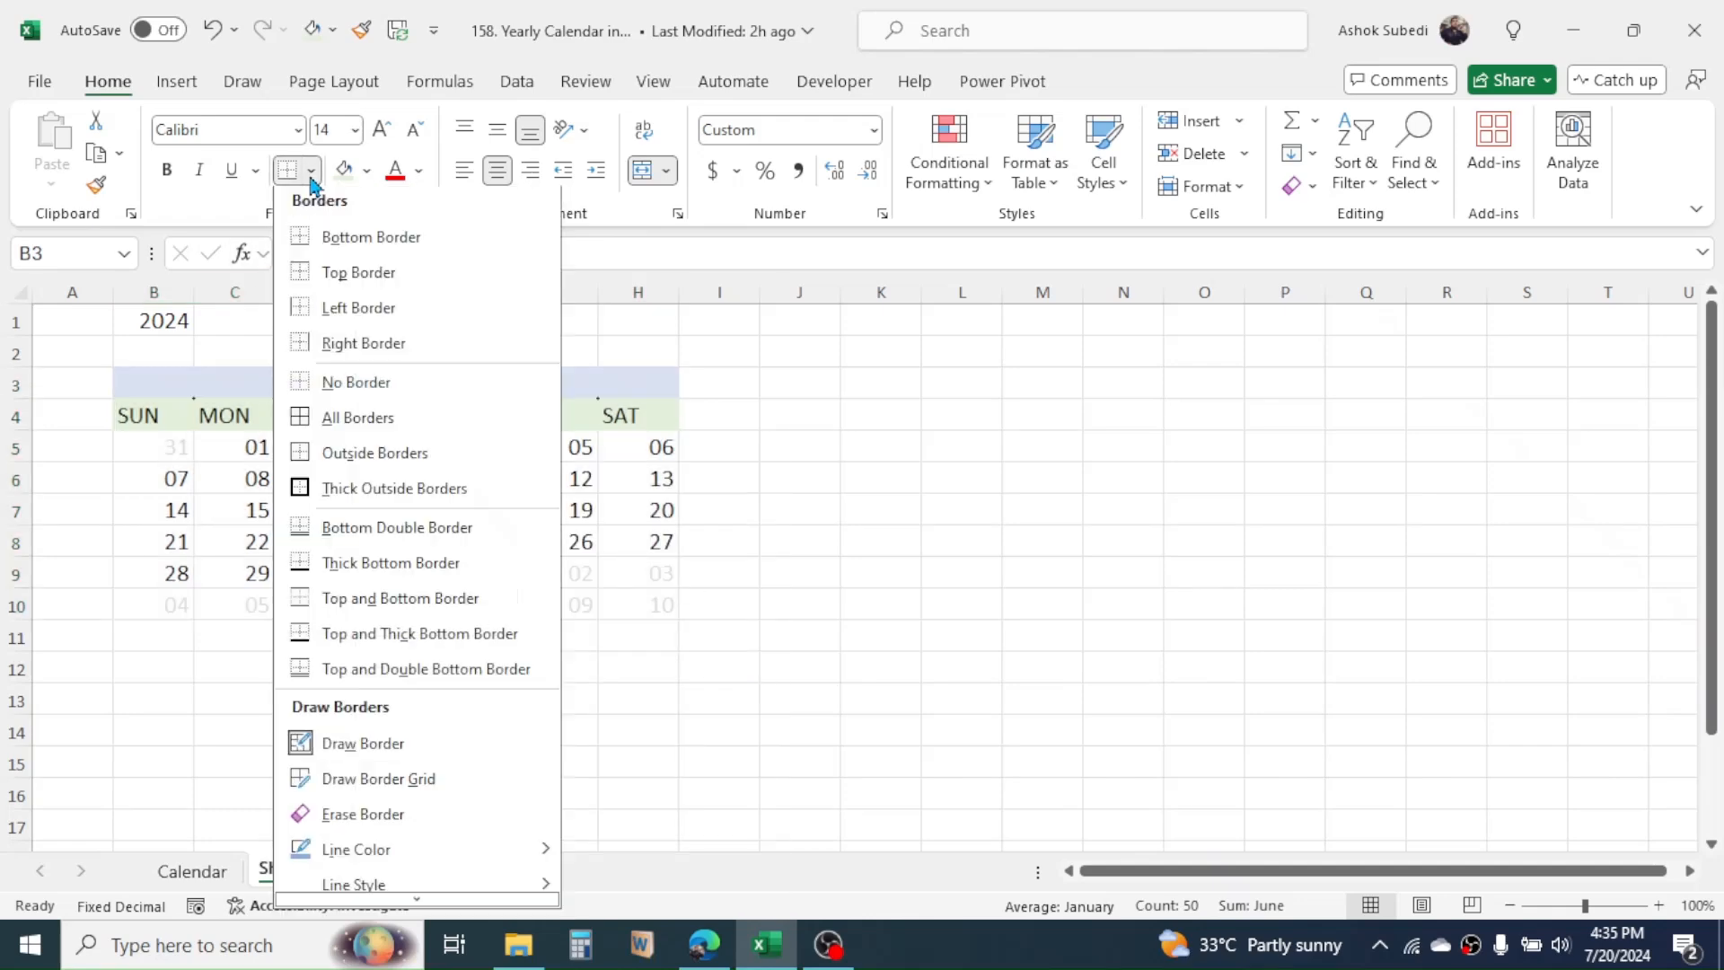
click(332, 425)
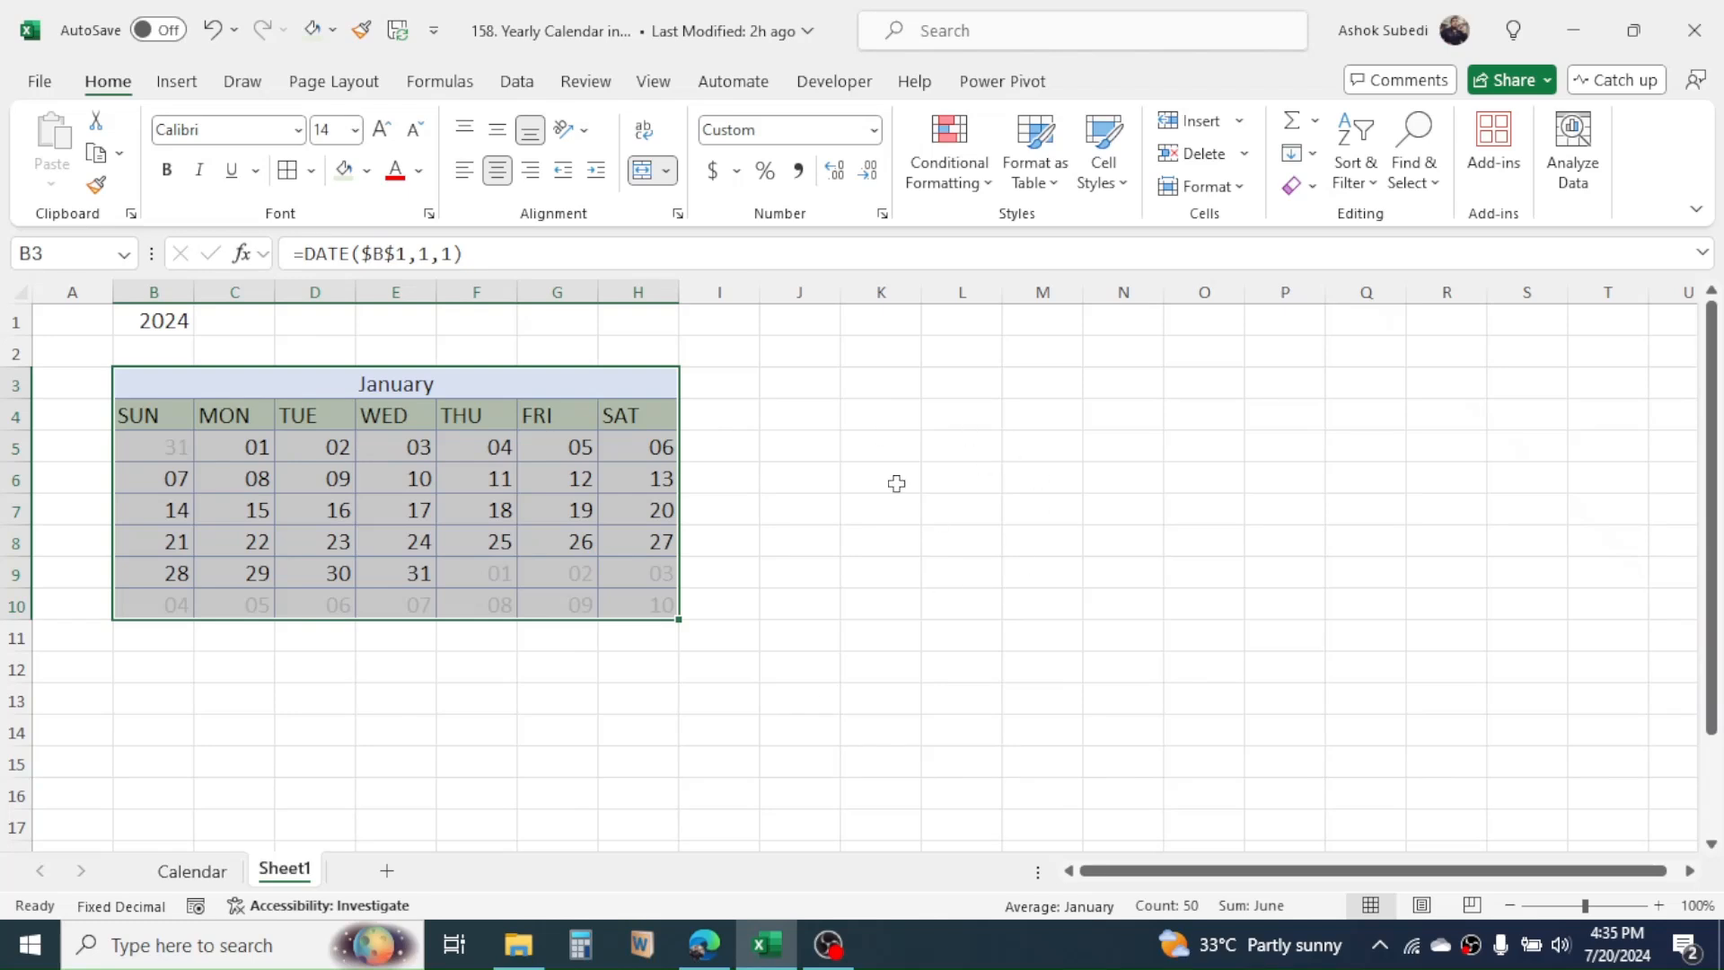
- Turn off the worksheet's gridlines
click(655, 83)
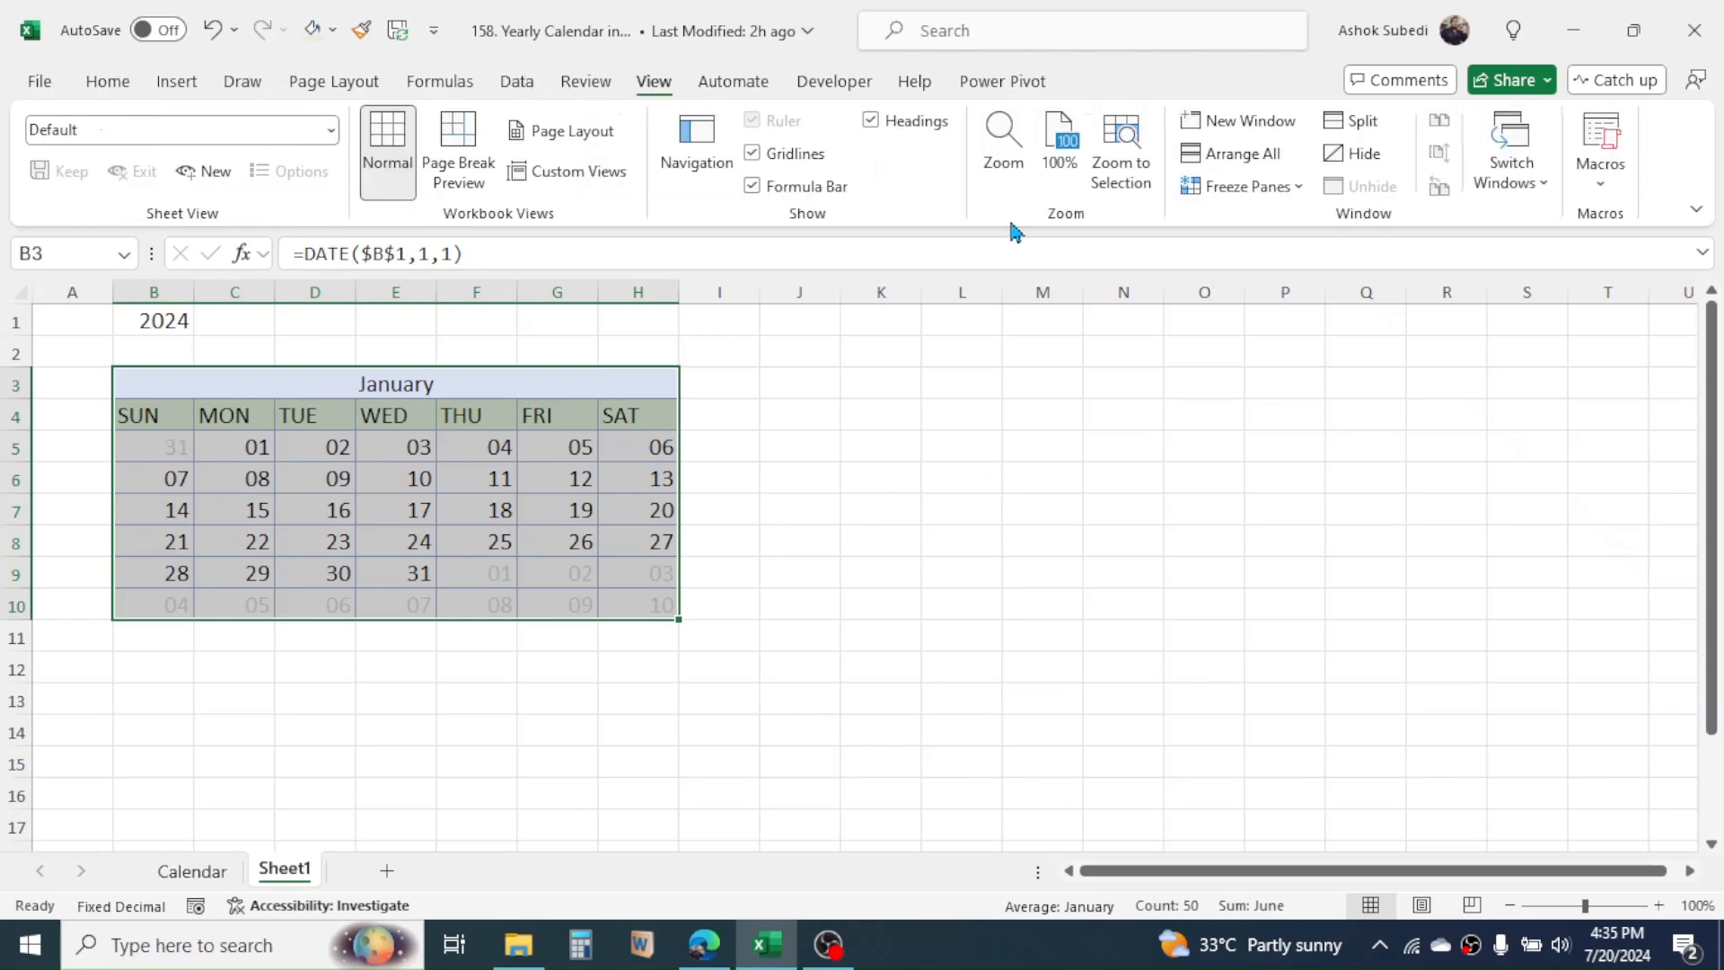
click(752, 155)
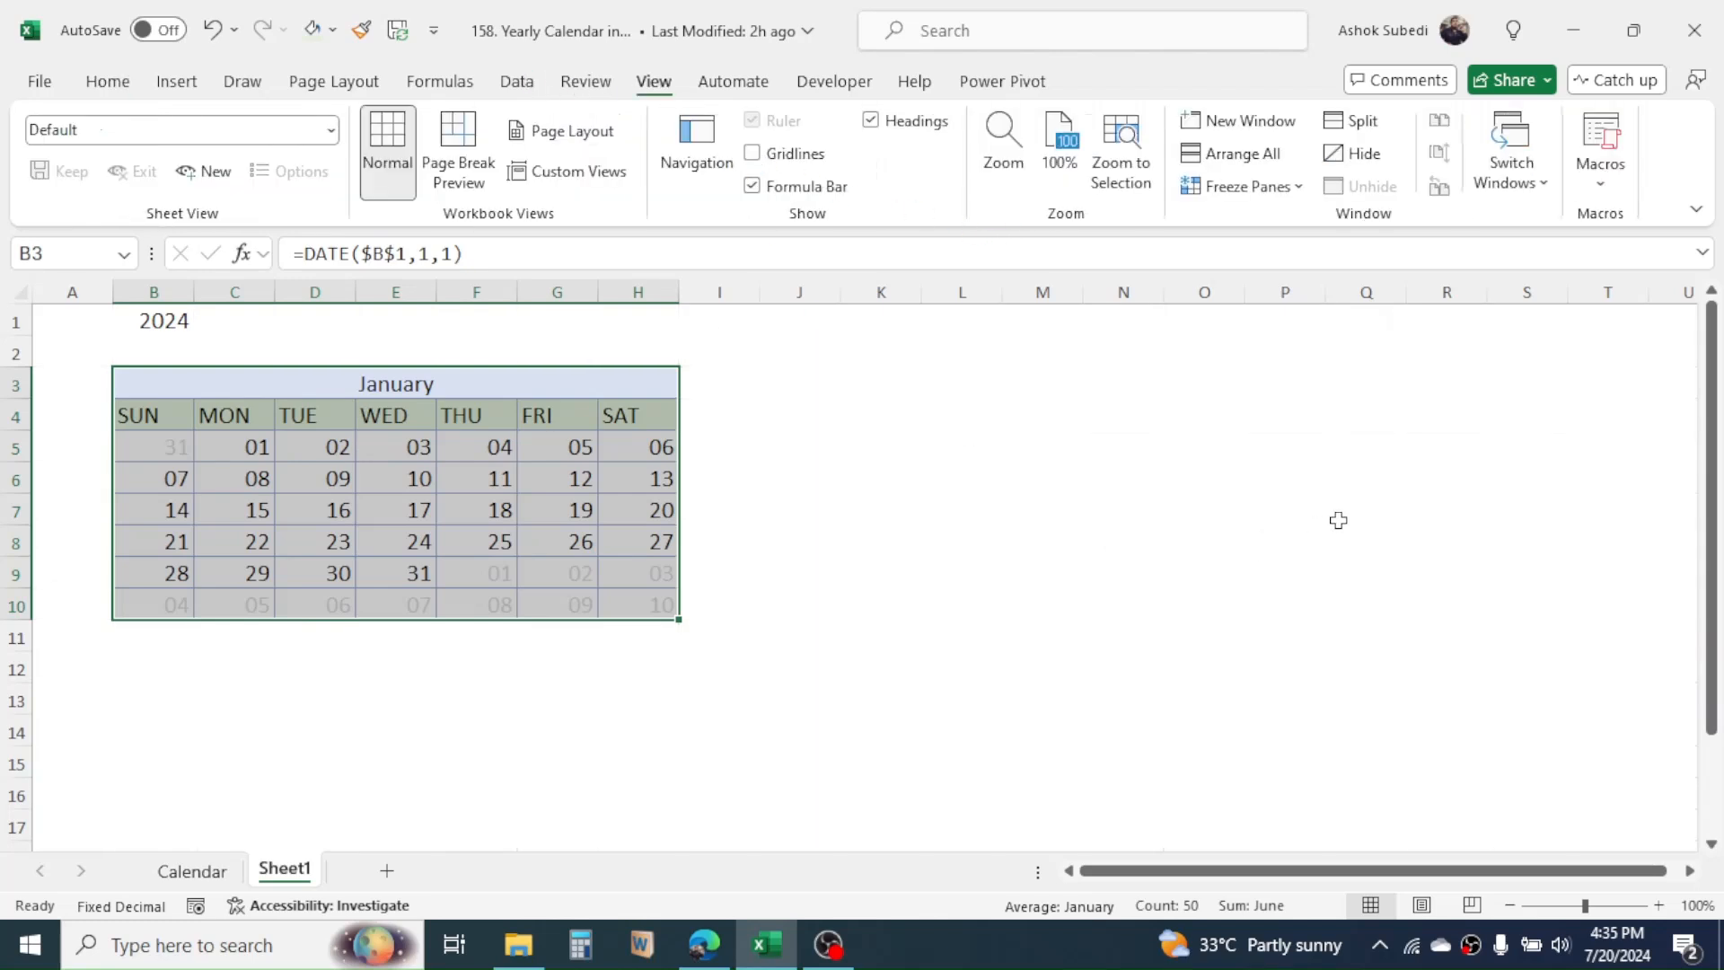
click(1212, 530)
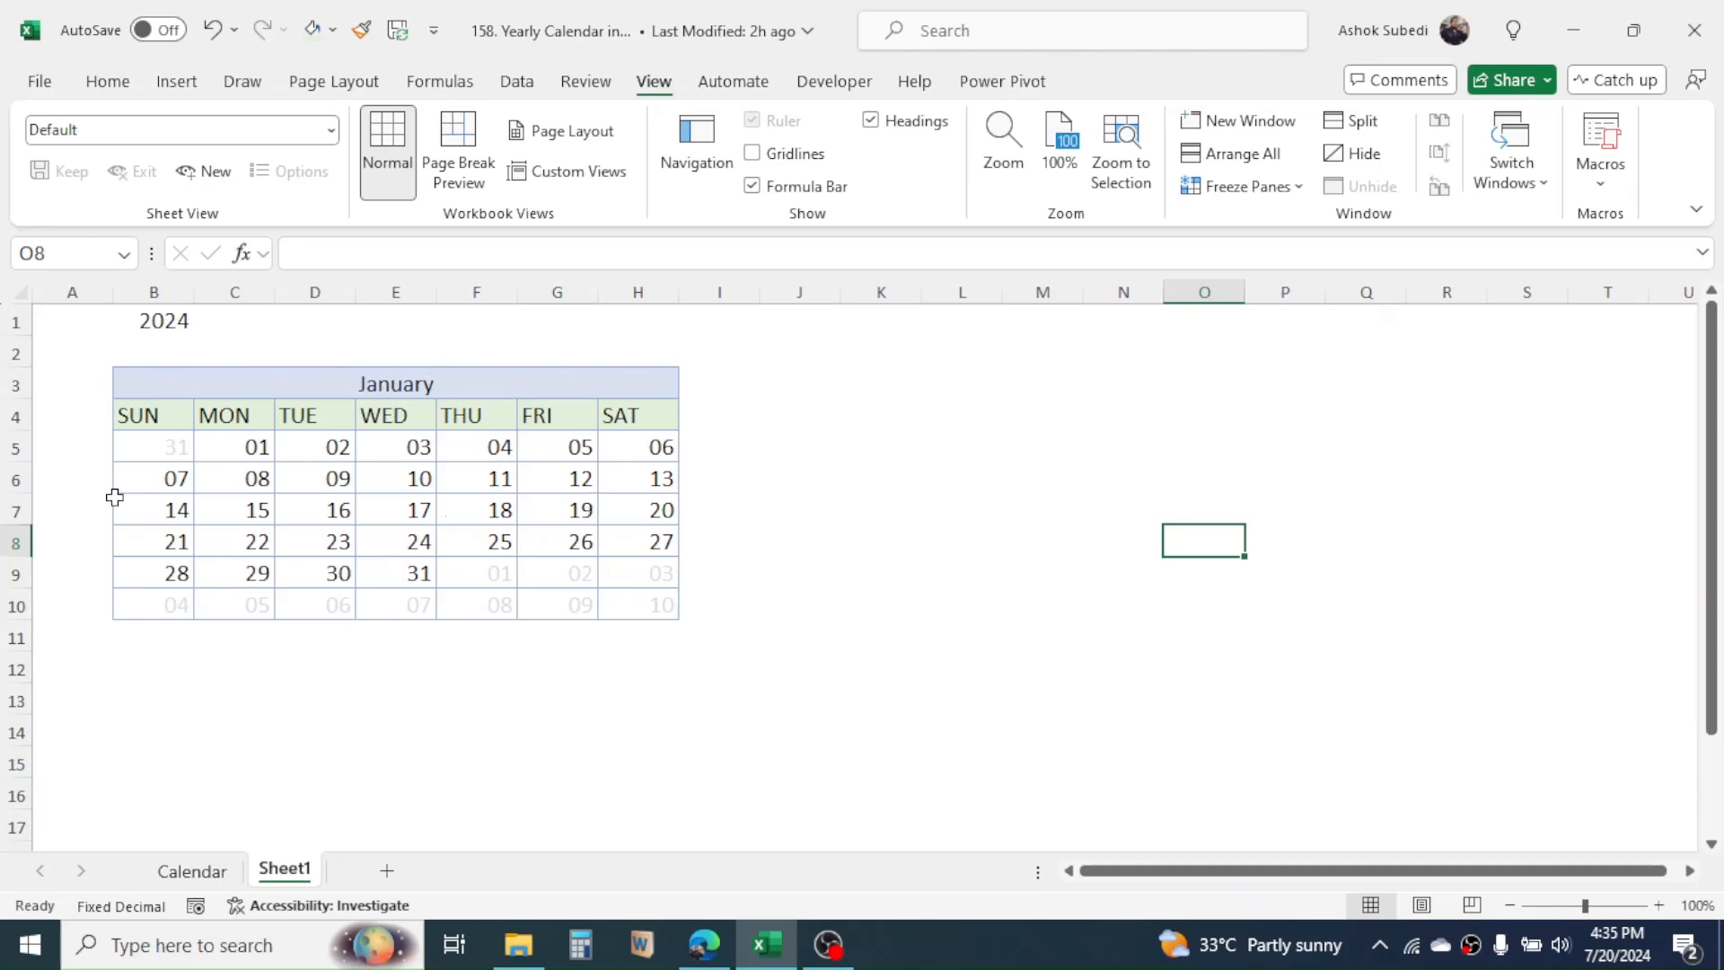
- Increase the height of rows 3 to 10 and narrow columns B to H equally
drag(14, 384, 12, 621)
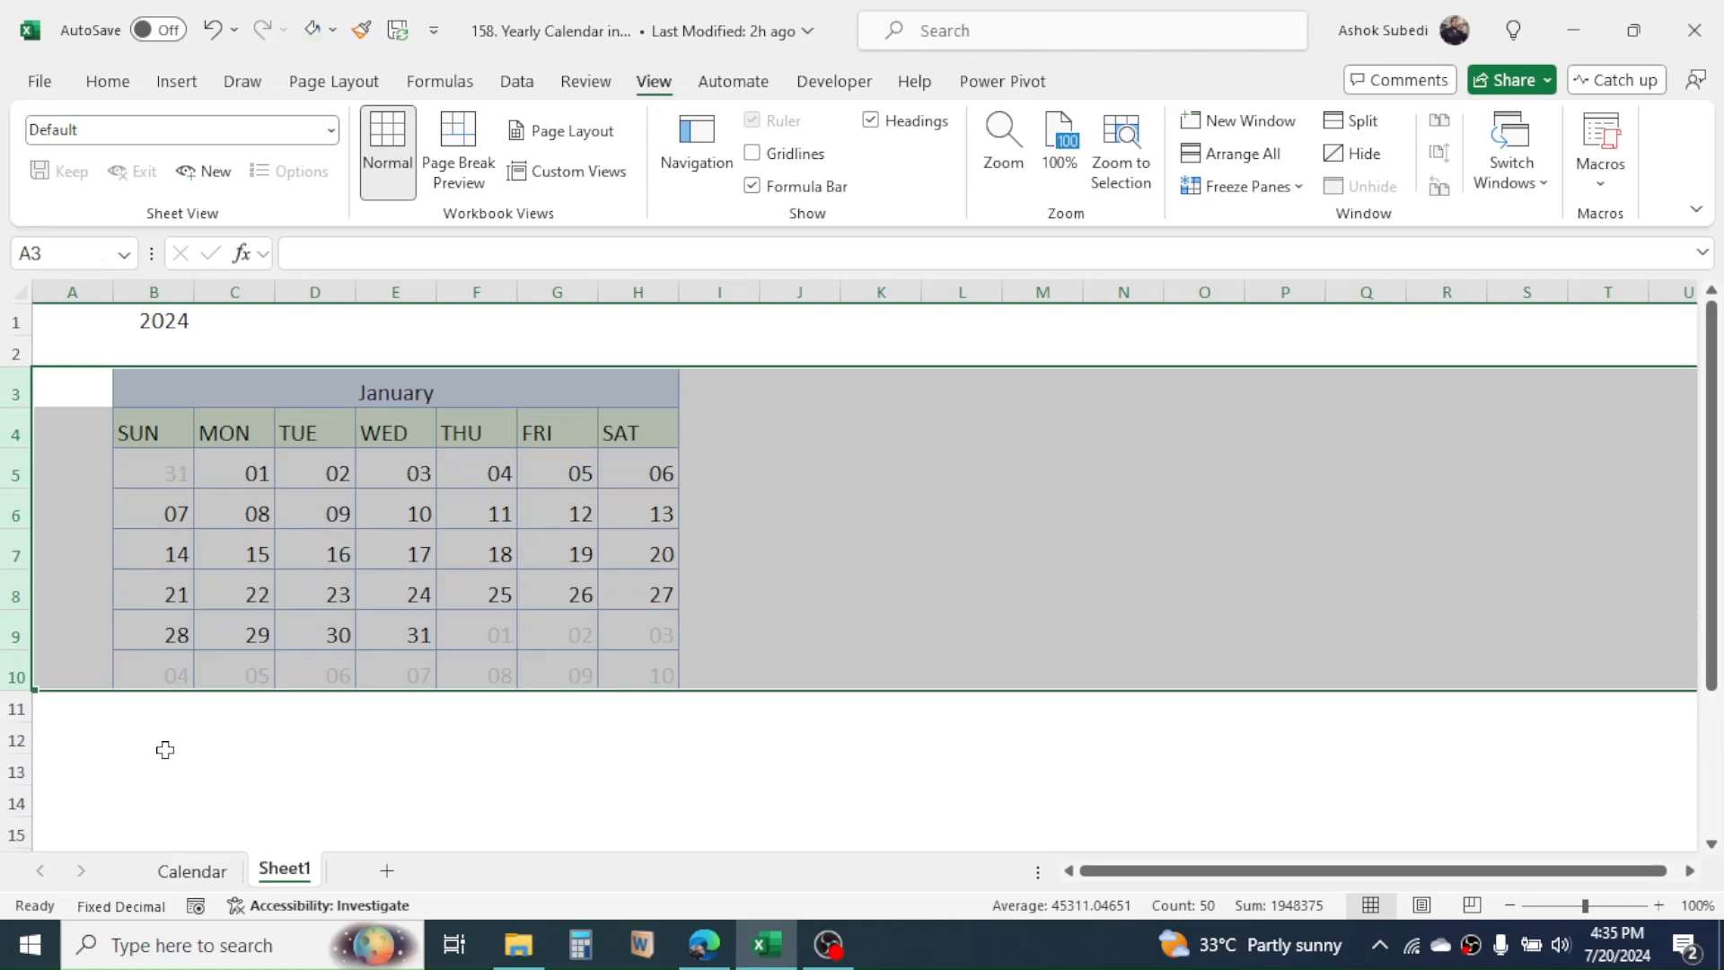
click(278, 573)
drag(173, 288, 662, 293)
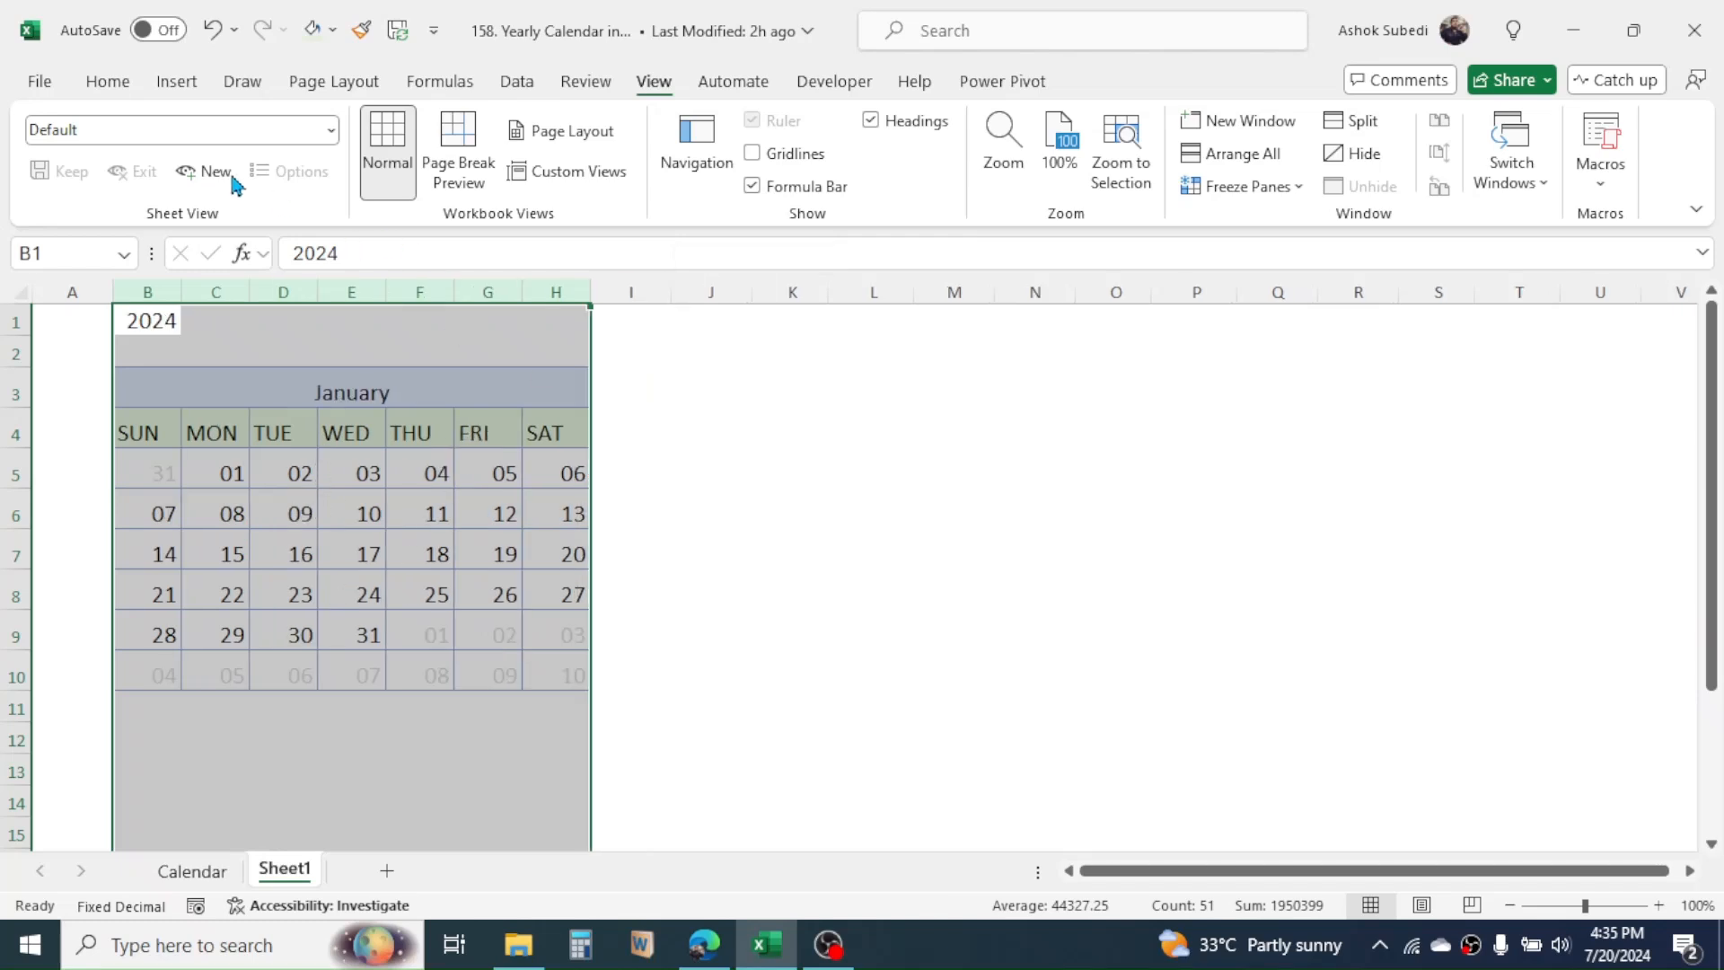
- Center the contents of columns B to H horizontally and middle-align them vertically
click(108, 82)
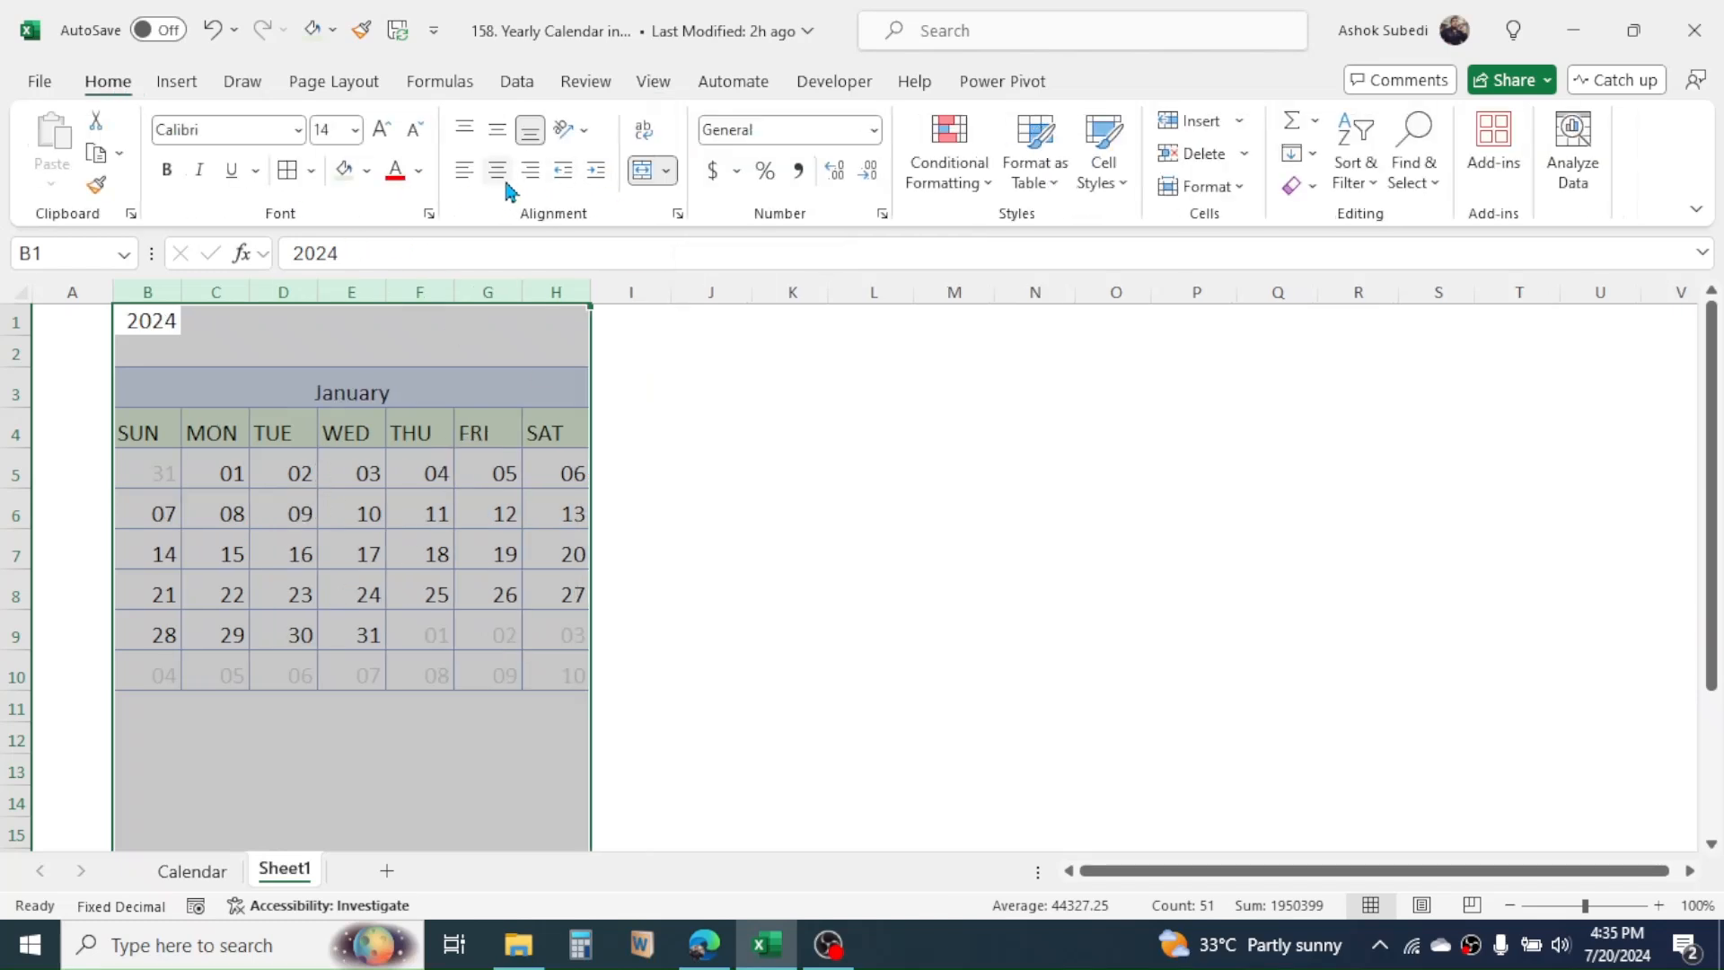
click(500, 173)
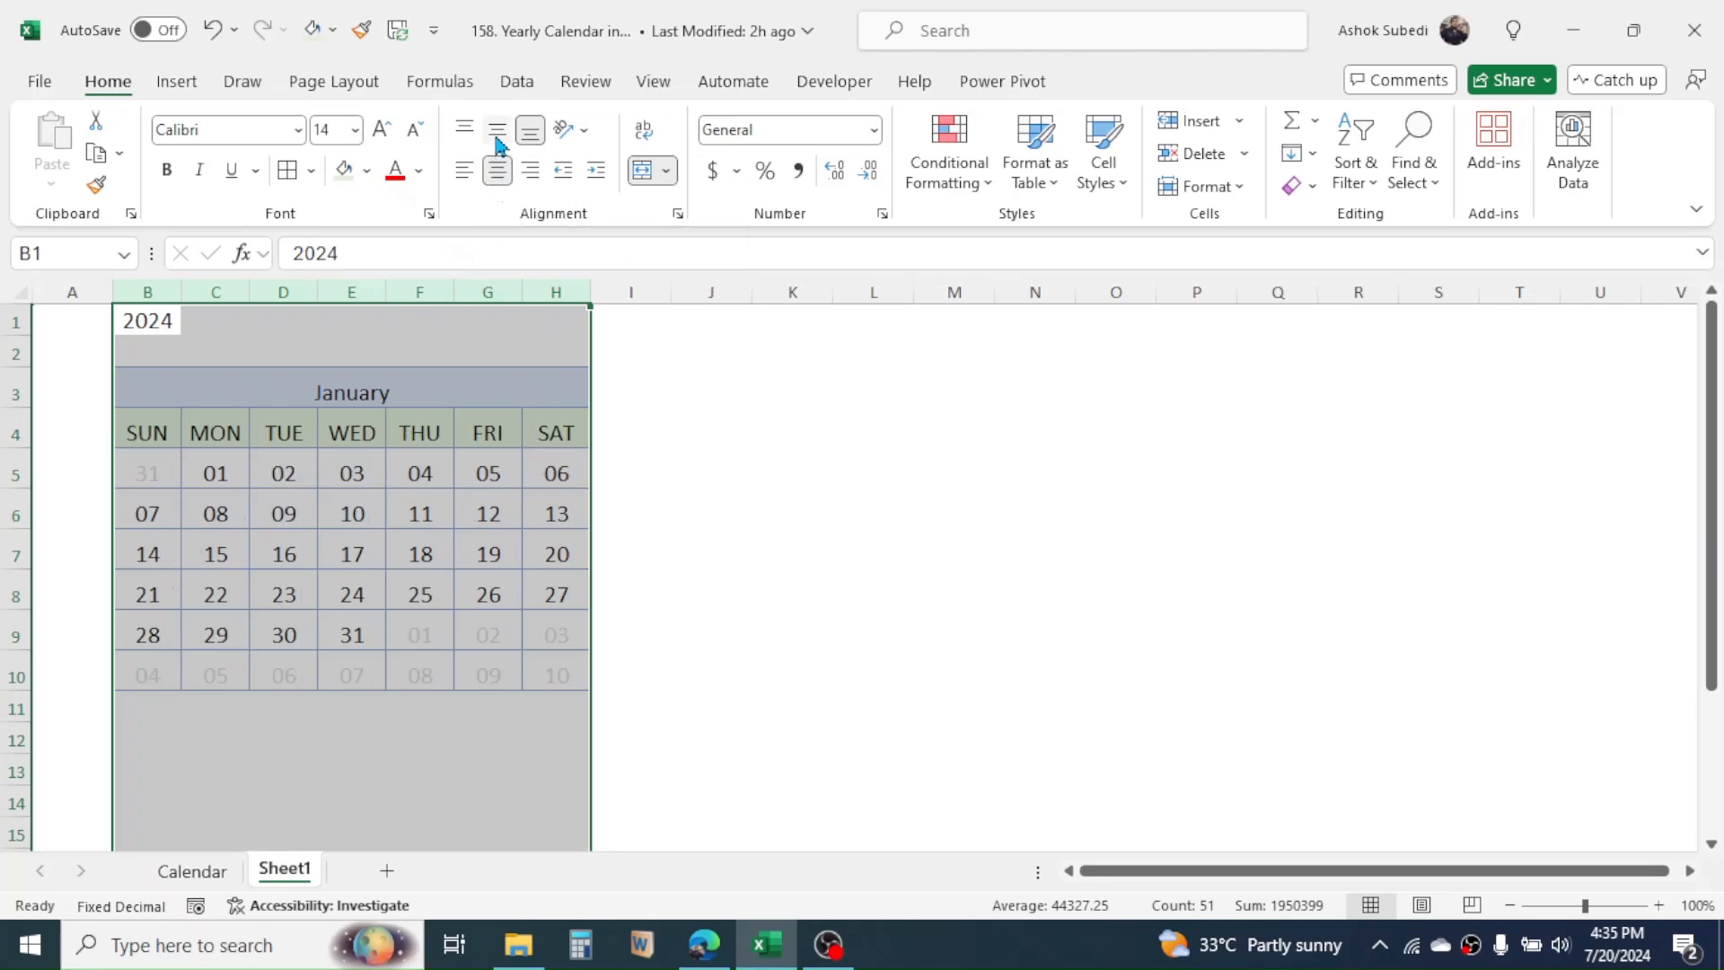
click(499, 144)
drag(395, 390, 473, 674)
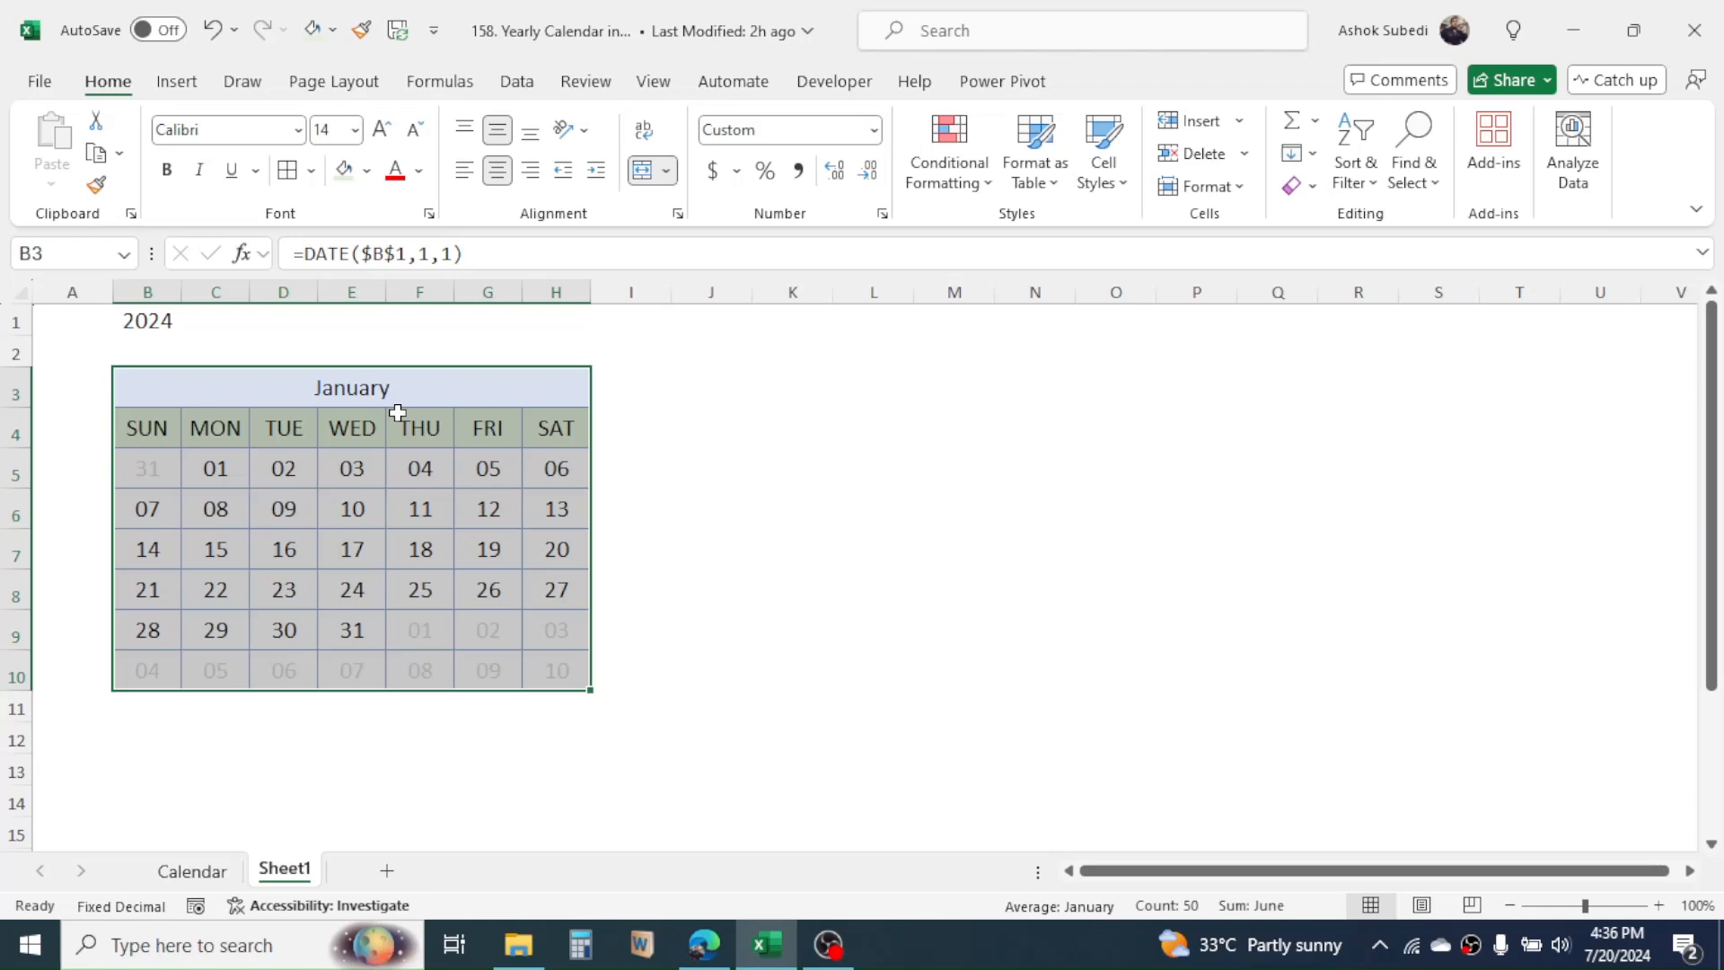
- Make the January heading bold and increase its font size to 18
click(395, 388)
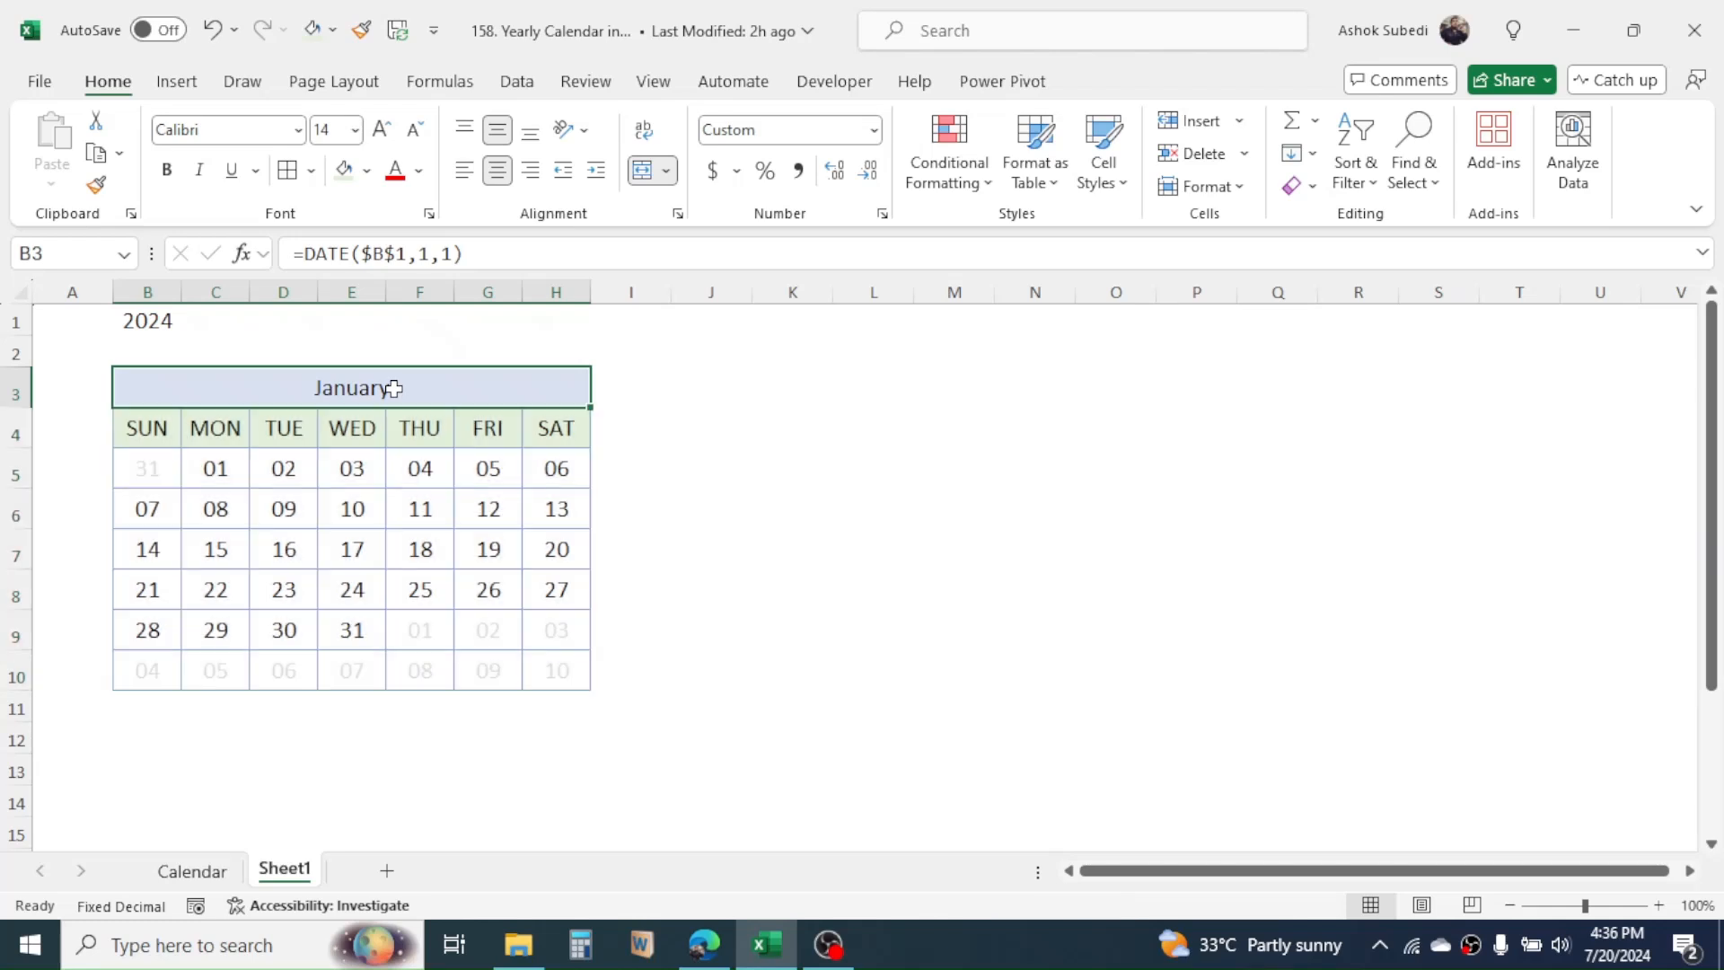
click(167, 170)
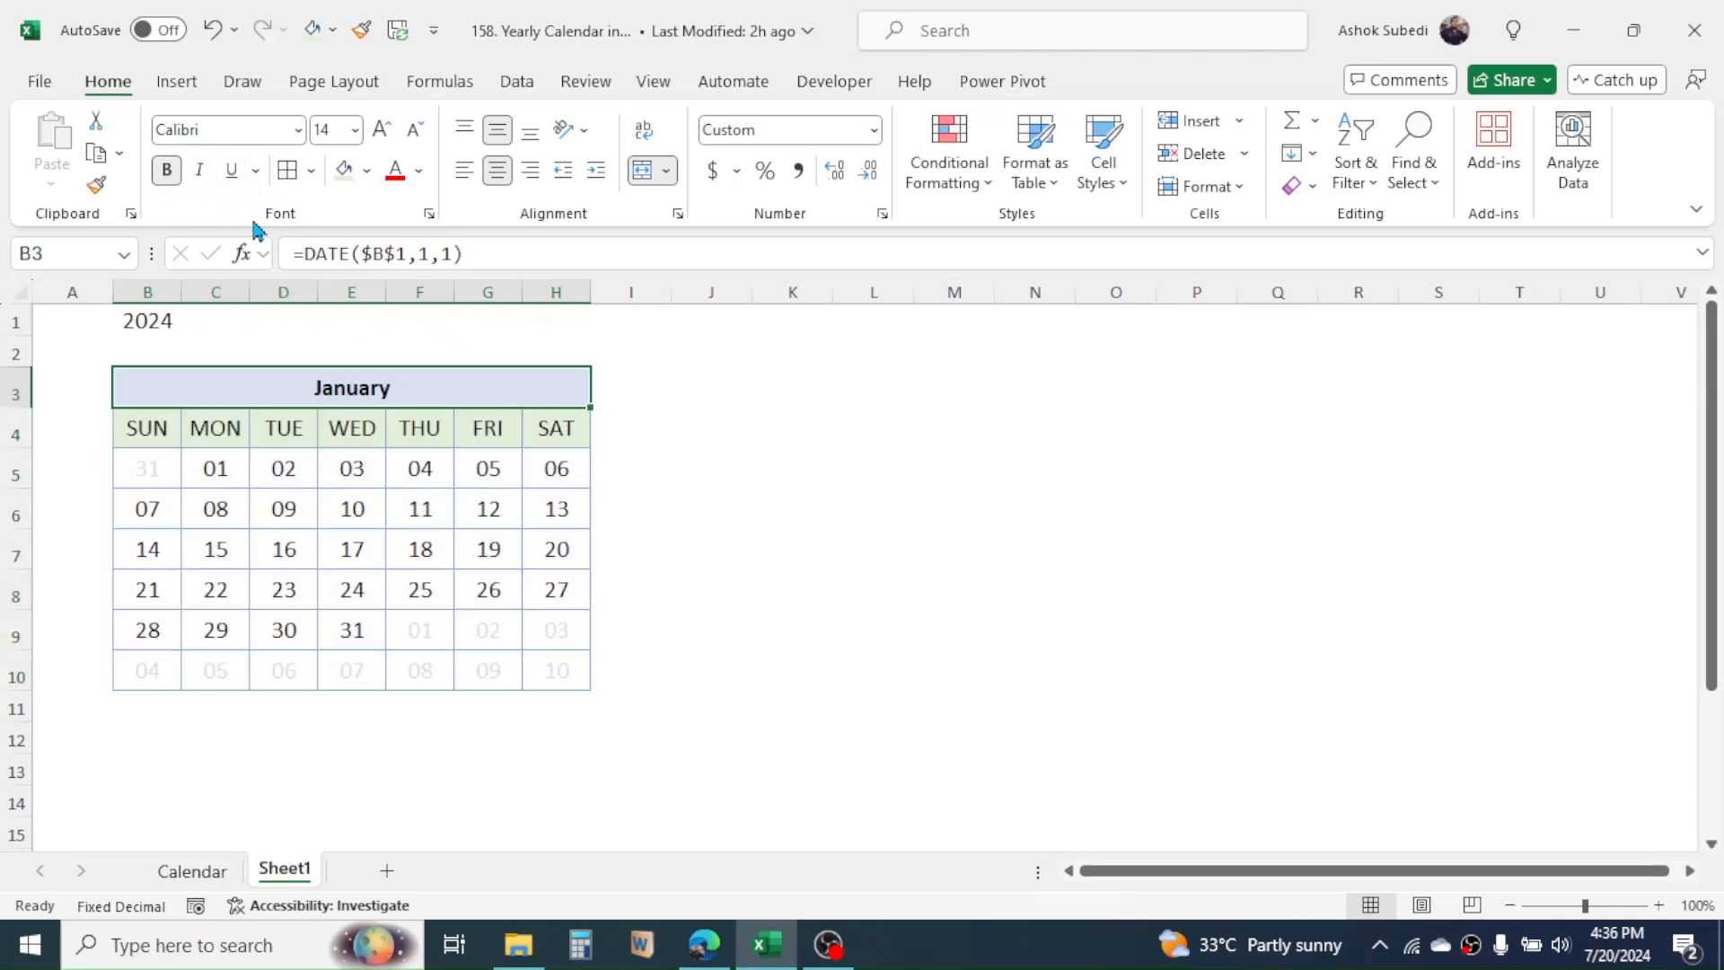
click(382, 131)
click(384, 133)
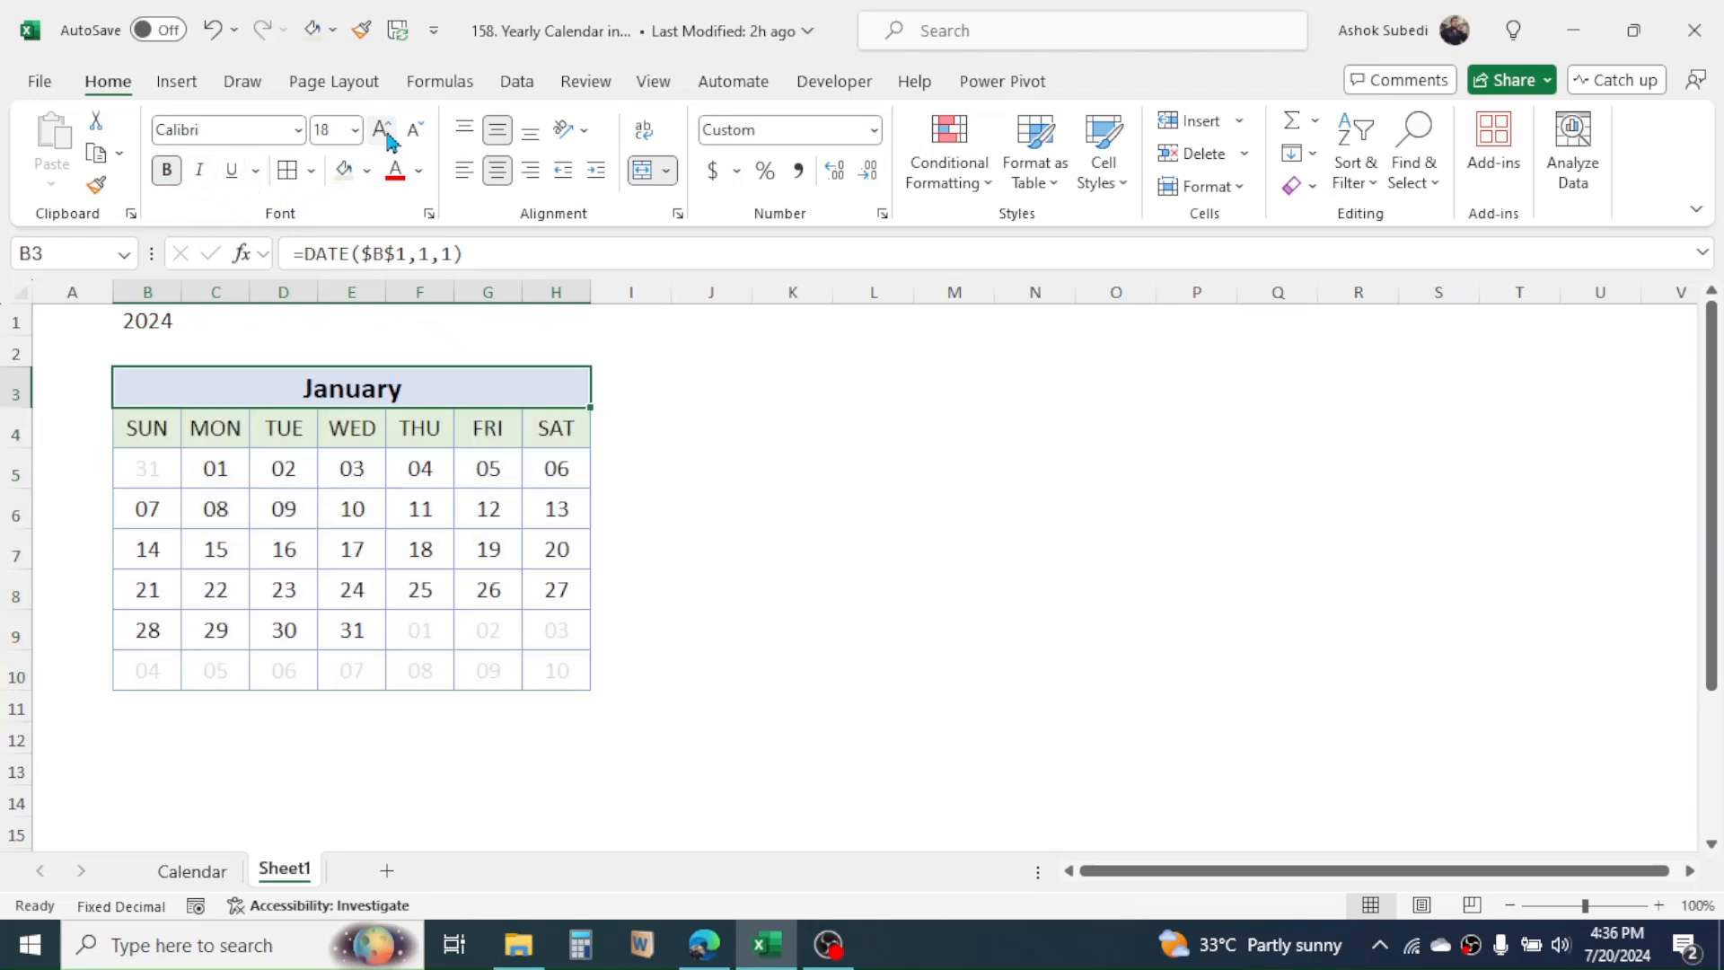
click(889, 628)
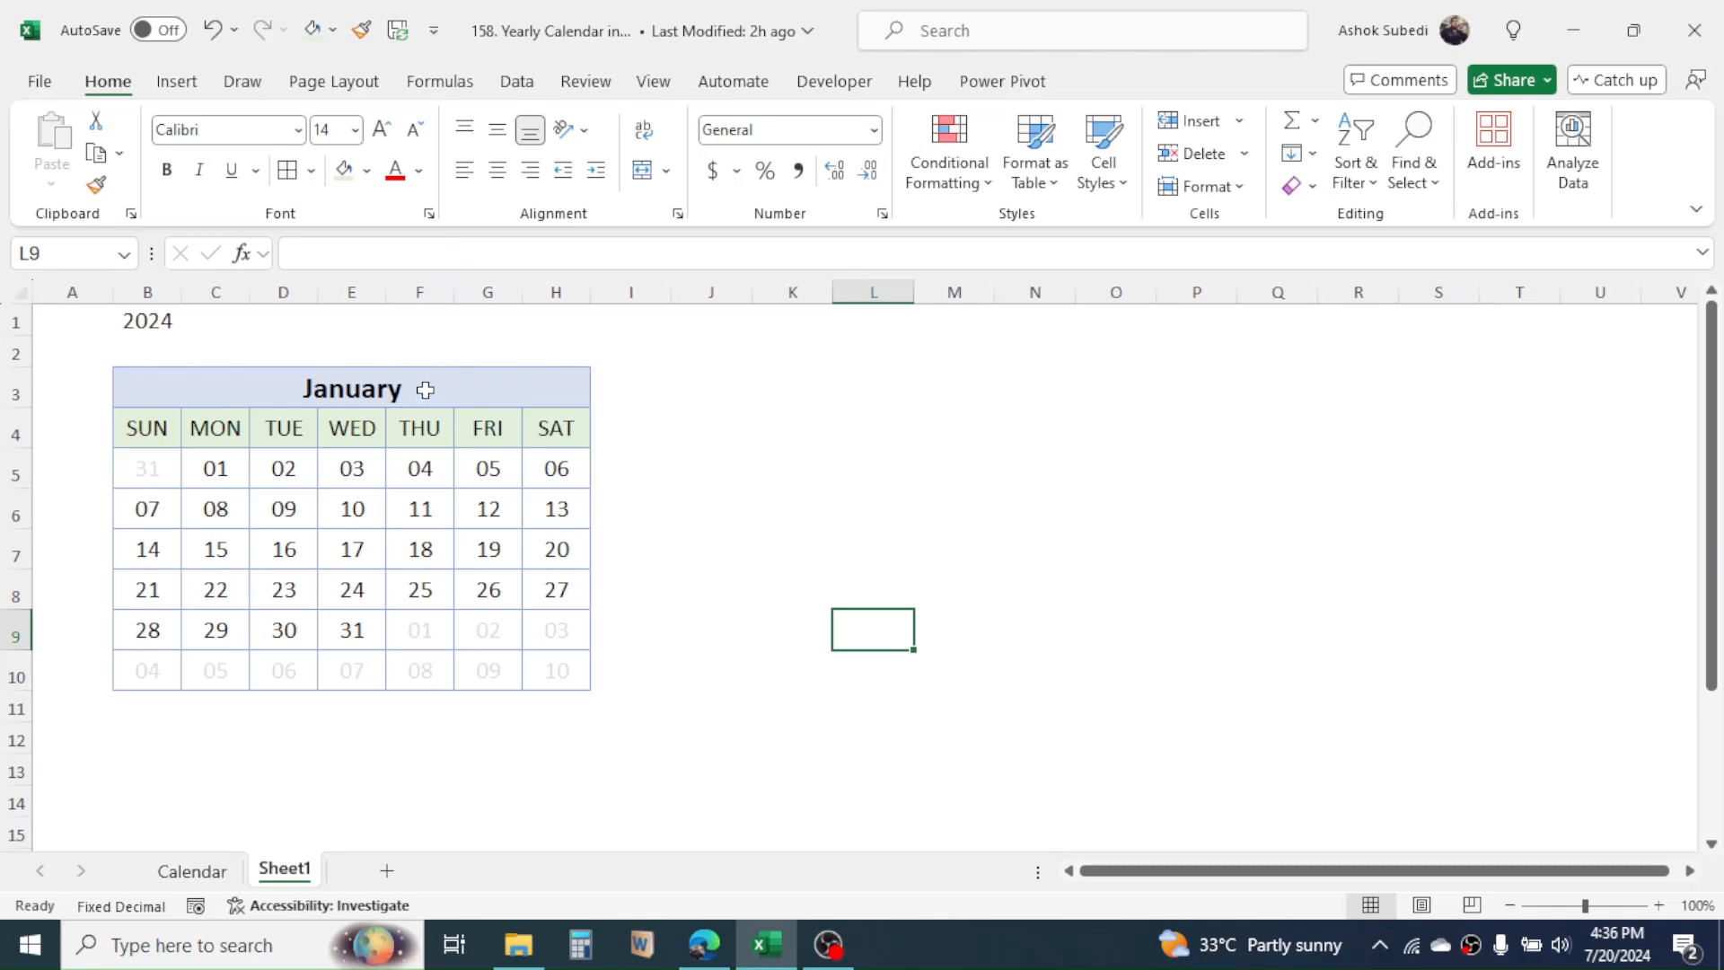
- Copy the January calendar B3:H10 to J3 and narrow the columns around the copy, I to P
drag(417, 405, 434, 667)
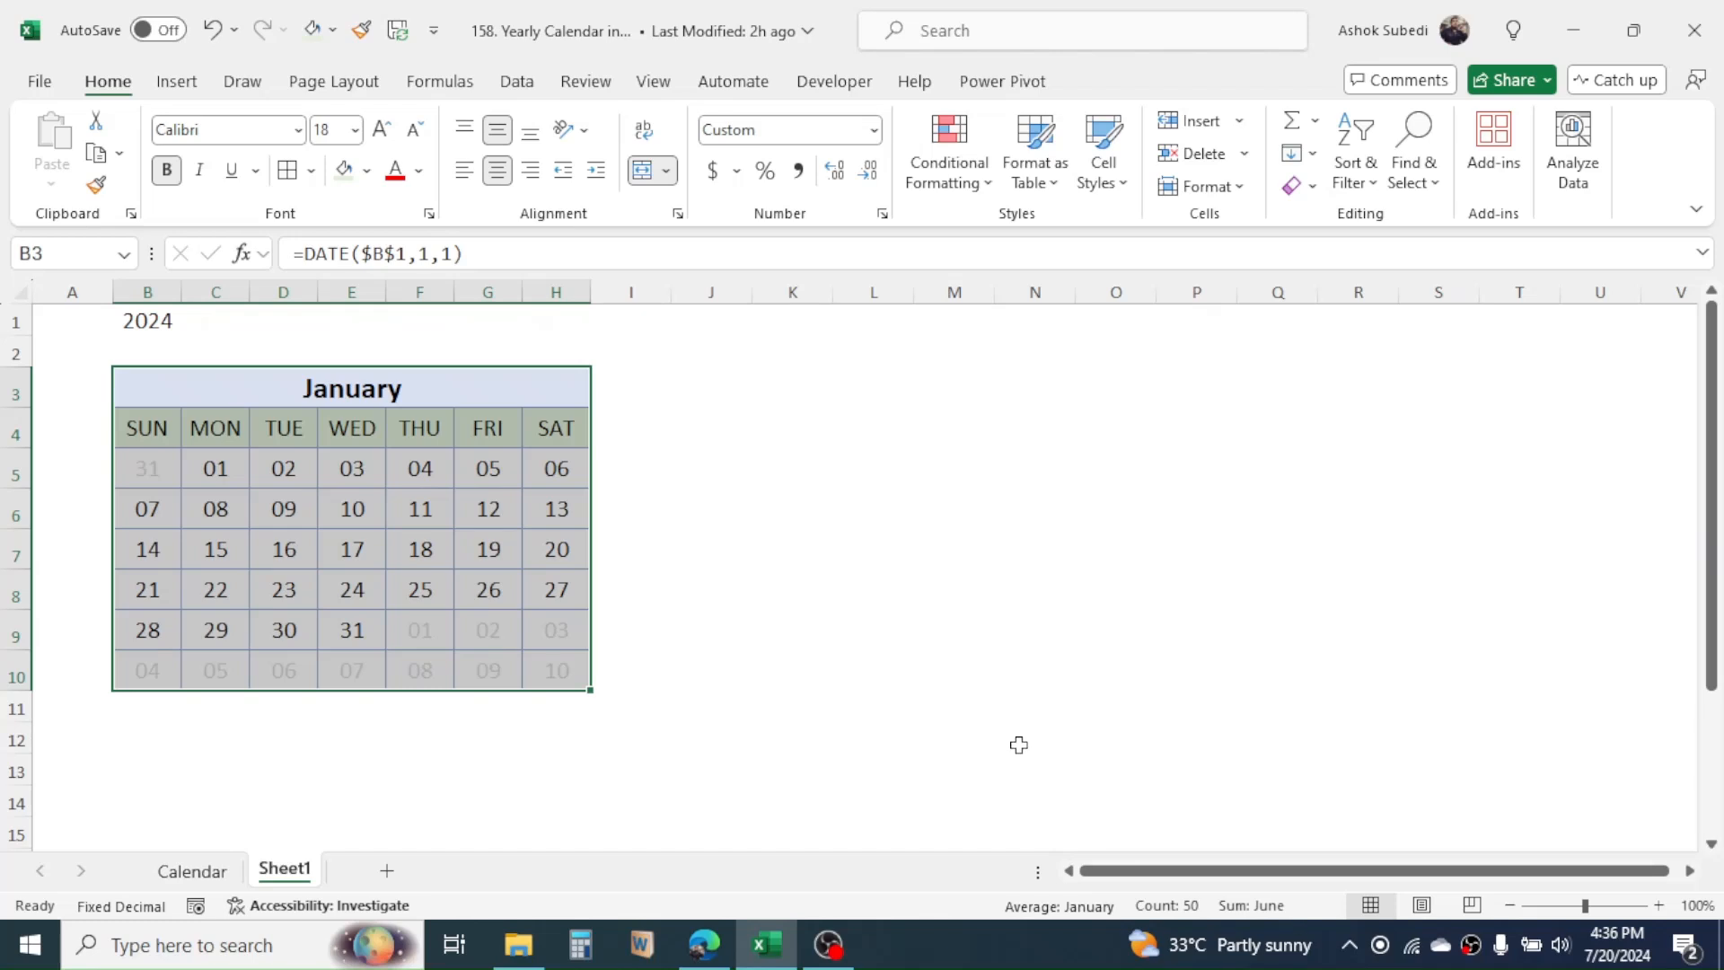
click(871, 467)
drag(470, 386, 462, 674)
right_click(436, 554)
click(493, 96)
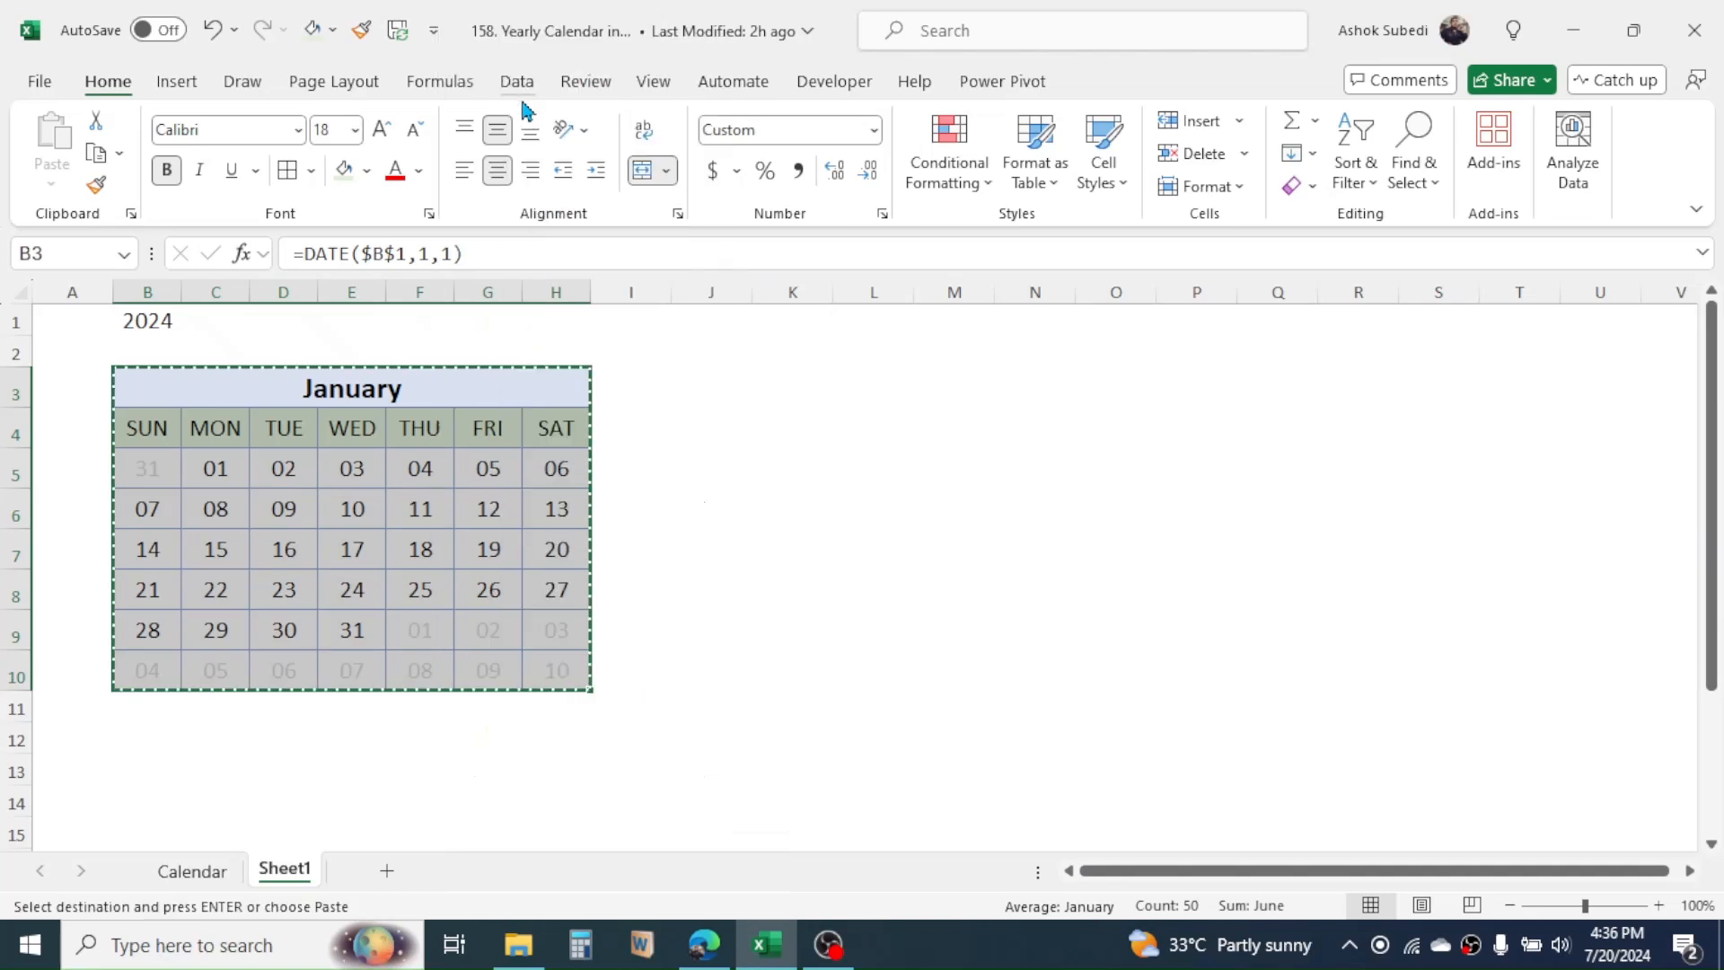
click(704, 383)
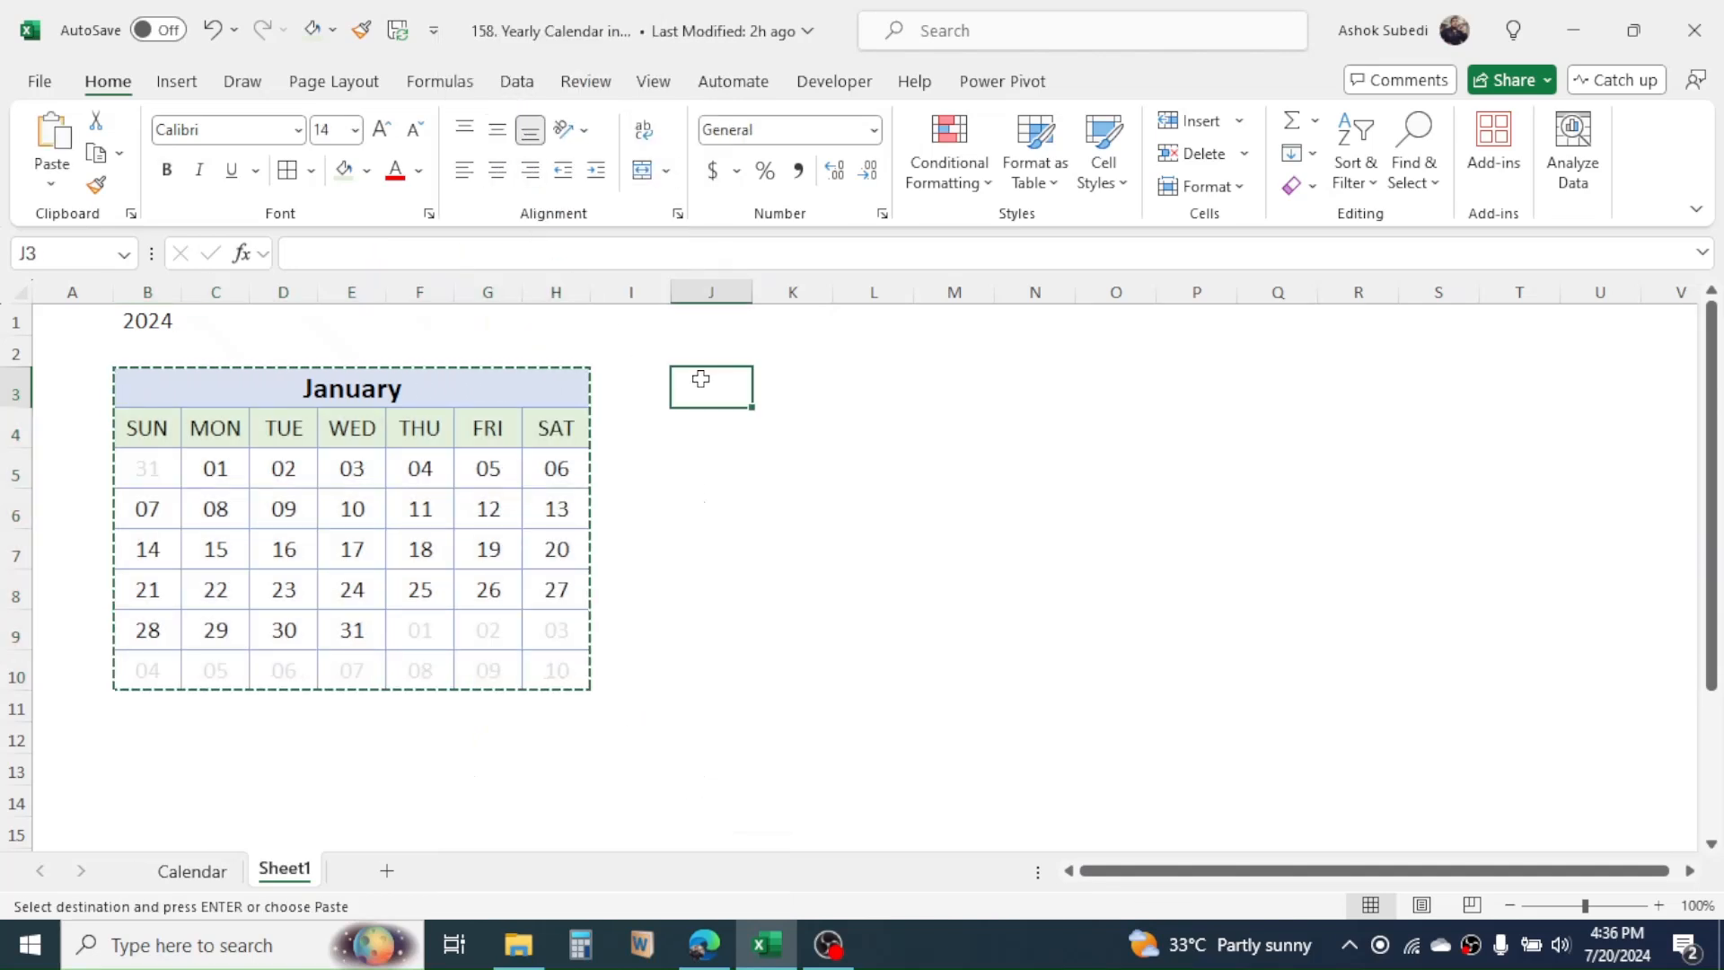
right_click(706, 386)
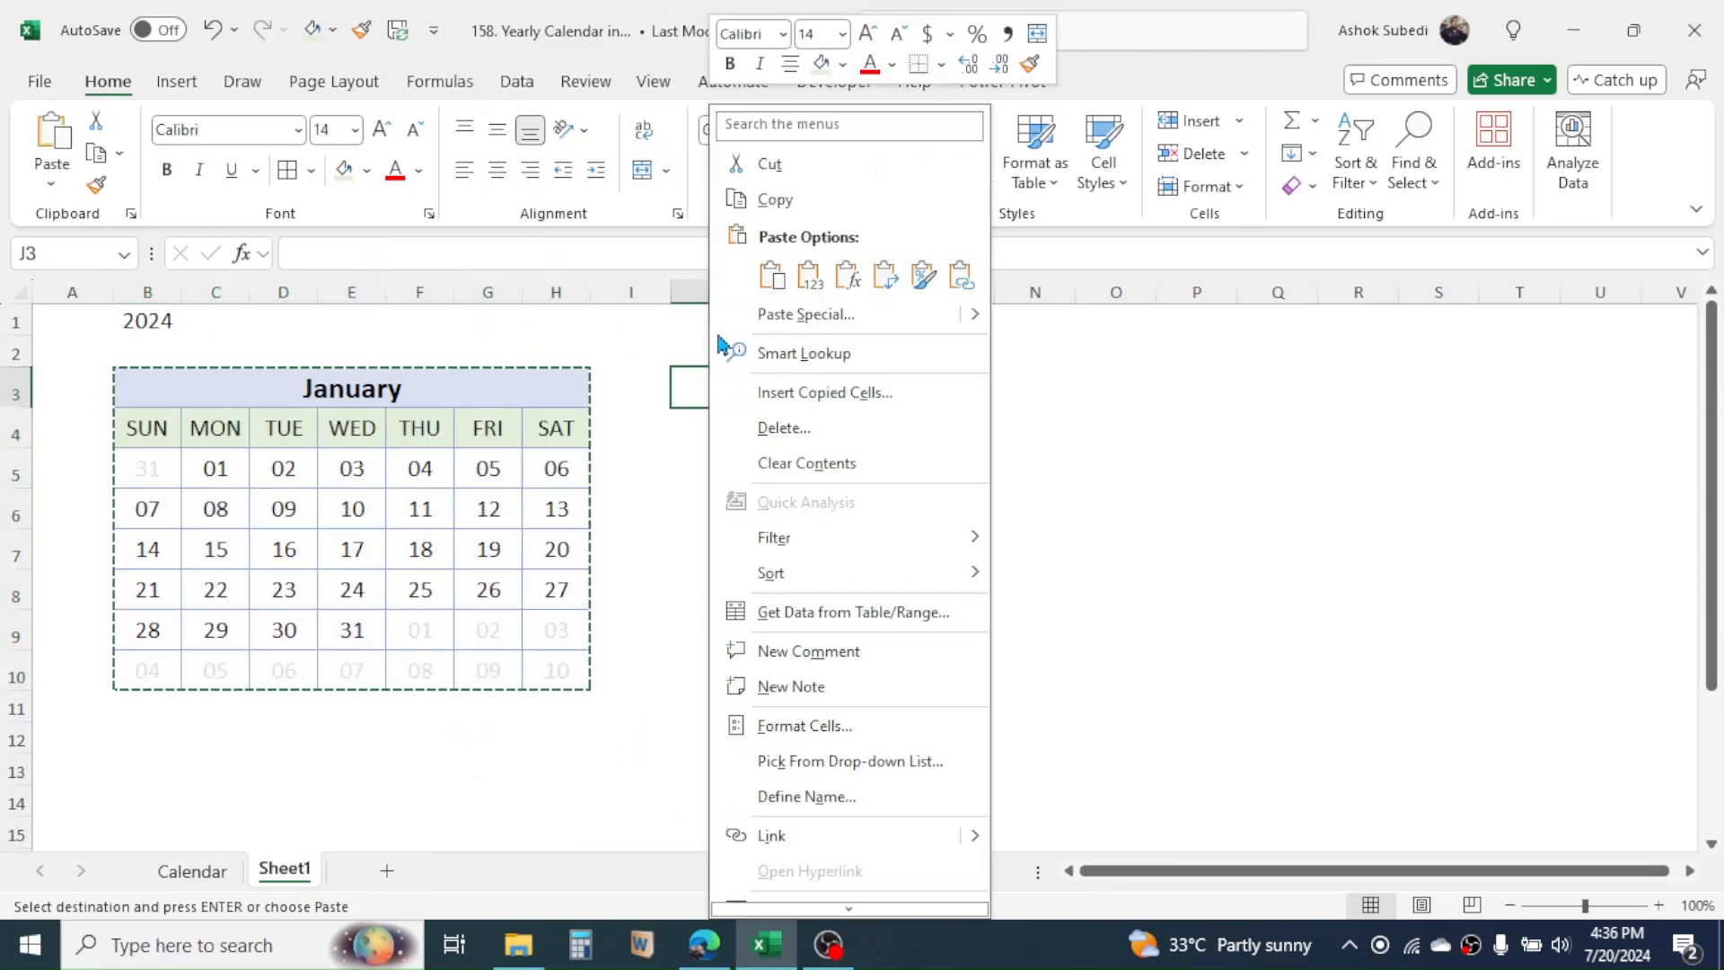
click(769, 279)
drag(670, 292, 1176, 292)
- Change the month in the copied calendar's heading formula so J3 reads =DATE($B$1,2,1)
click(887, 388)
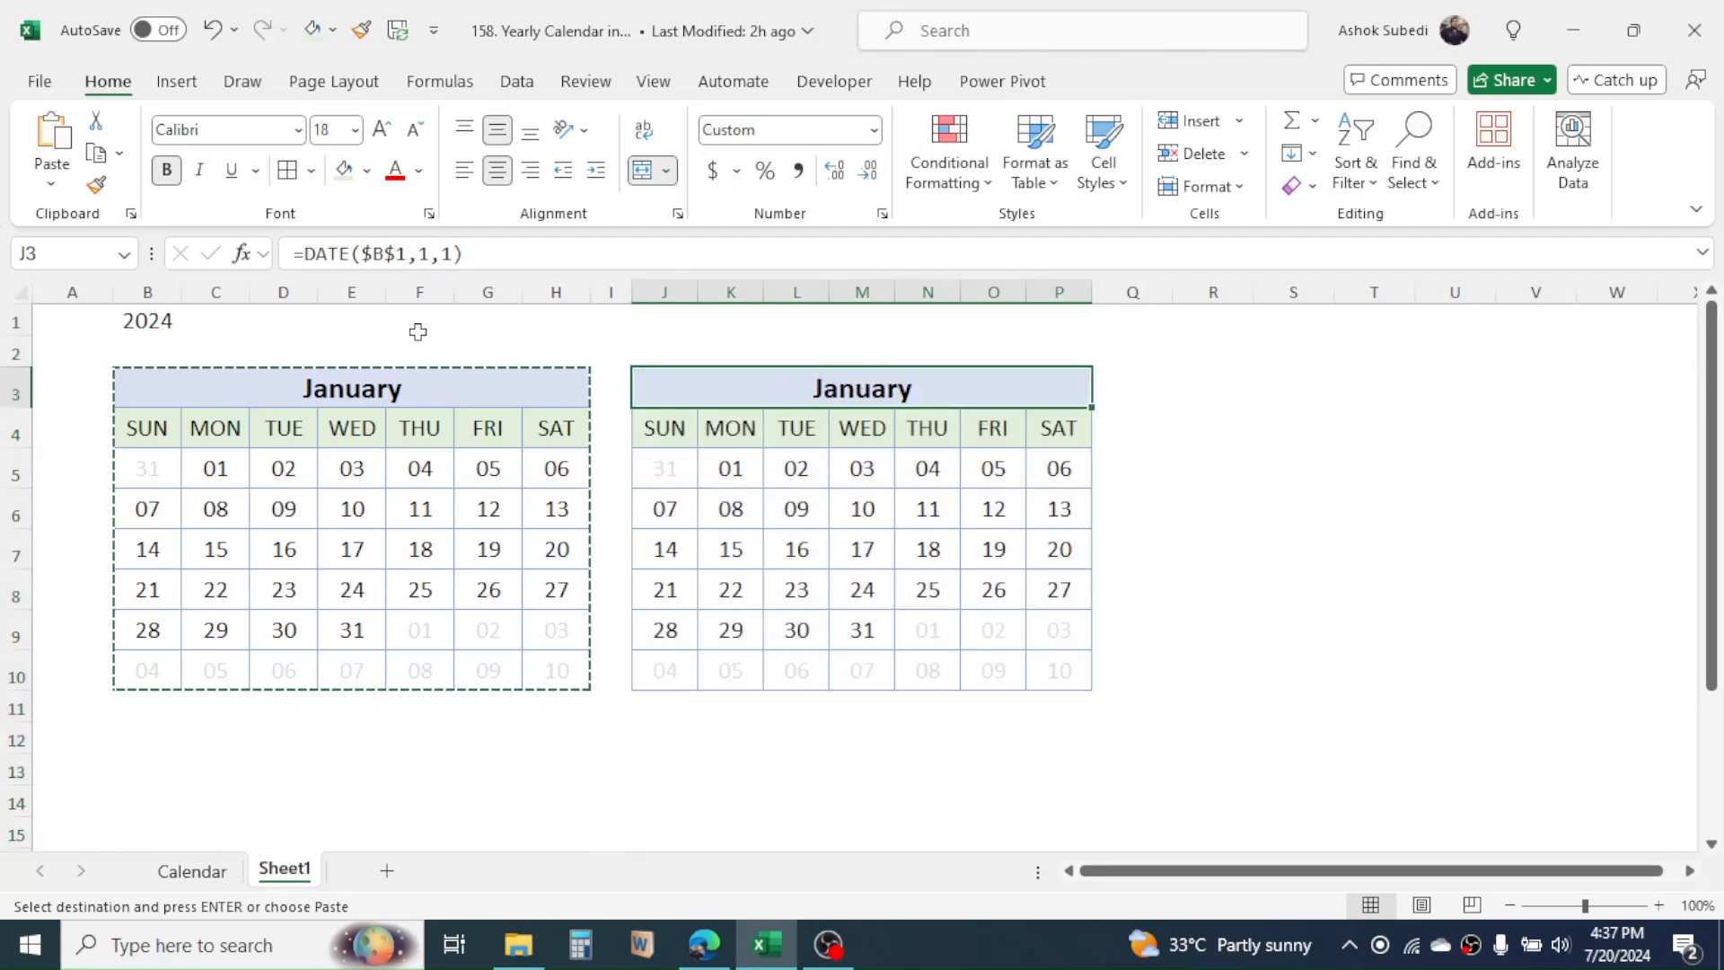
click(432, 253)
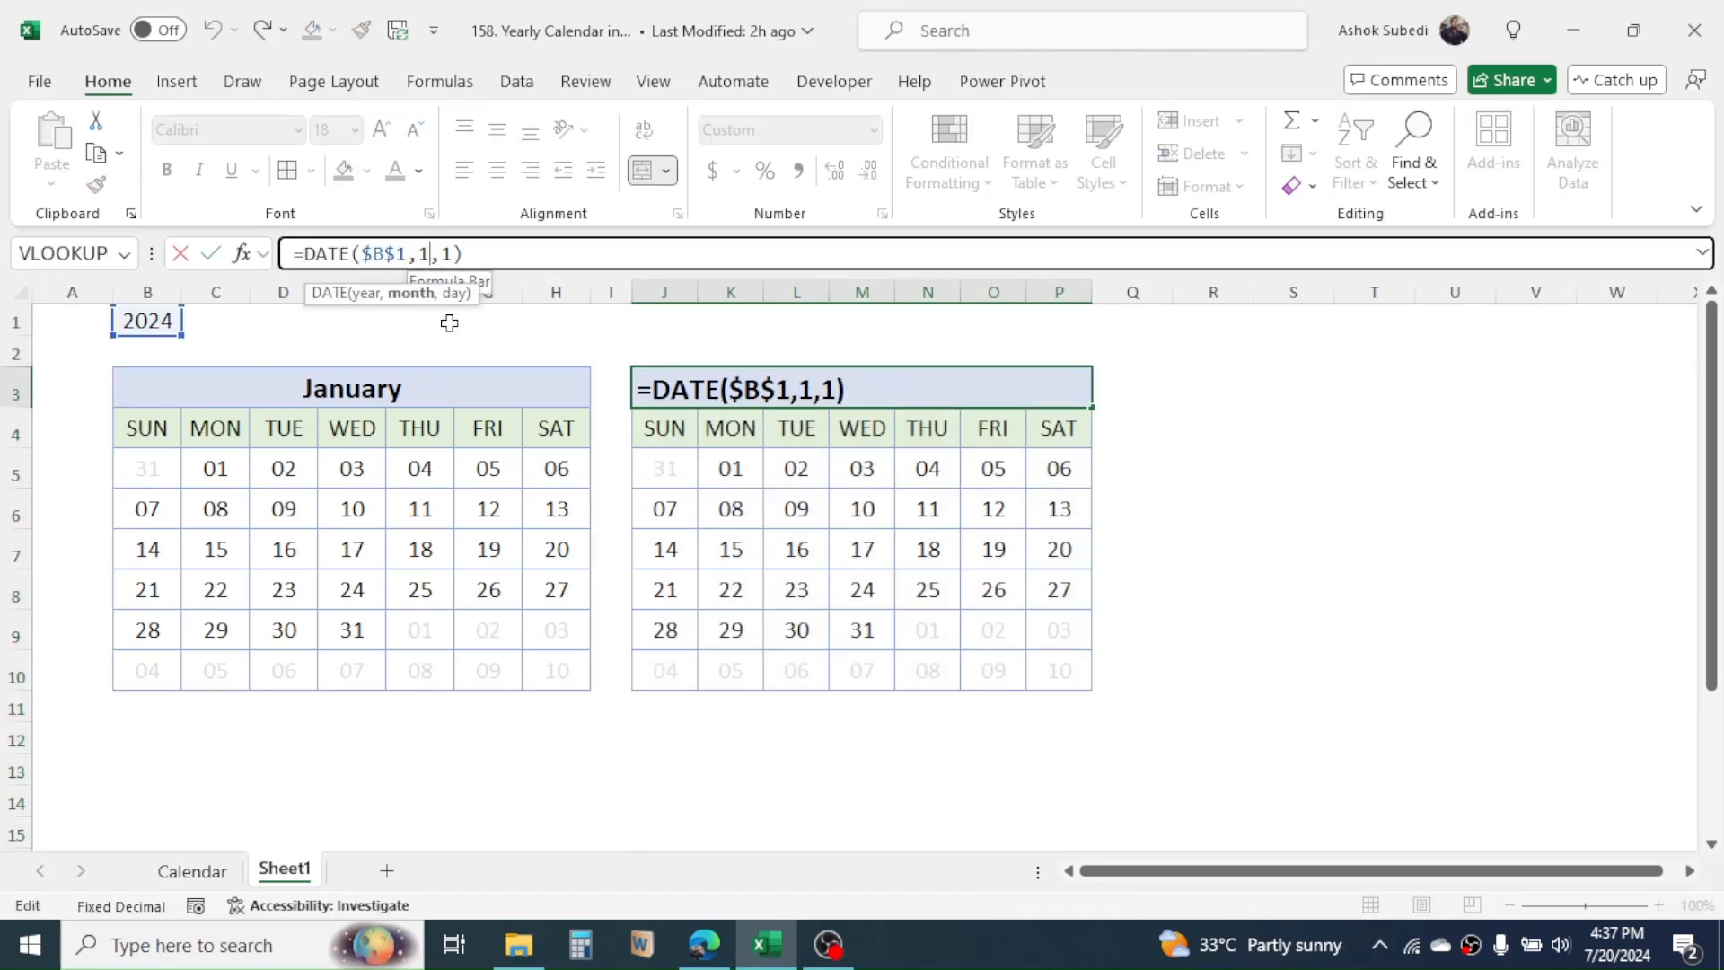
key(BackSpace)
text(2)
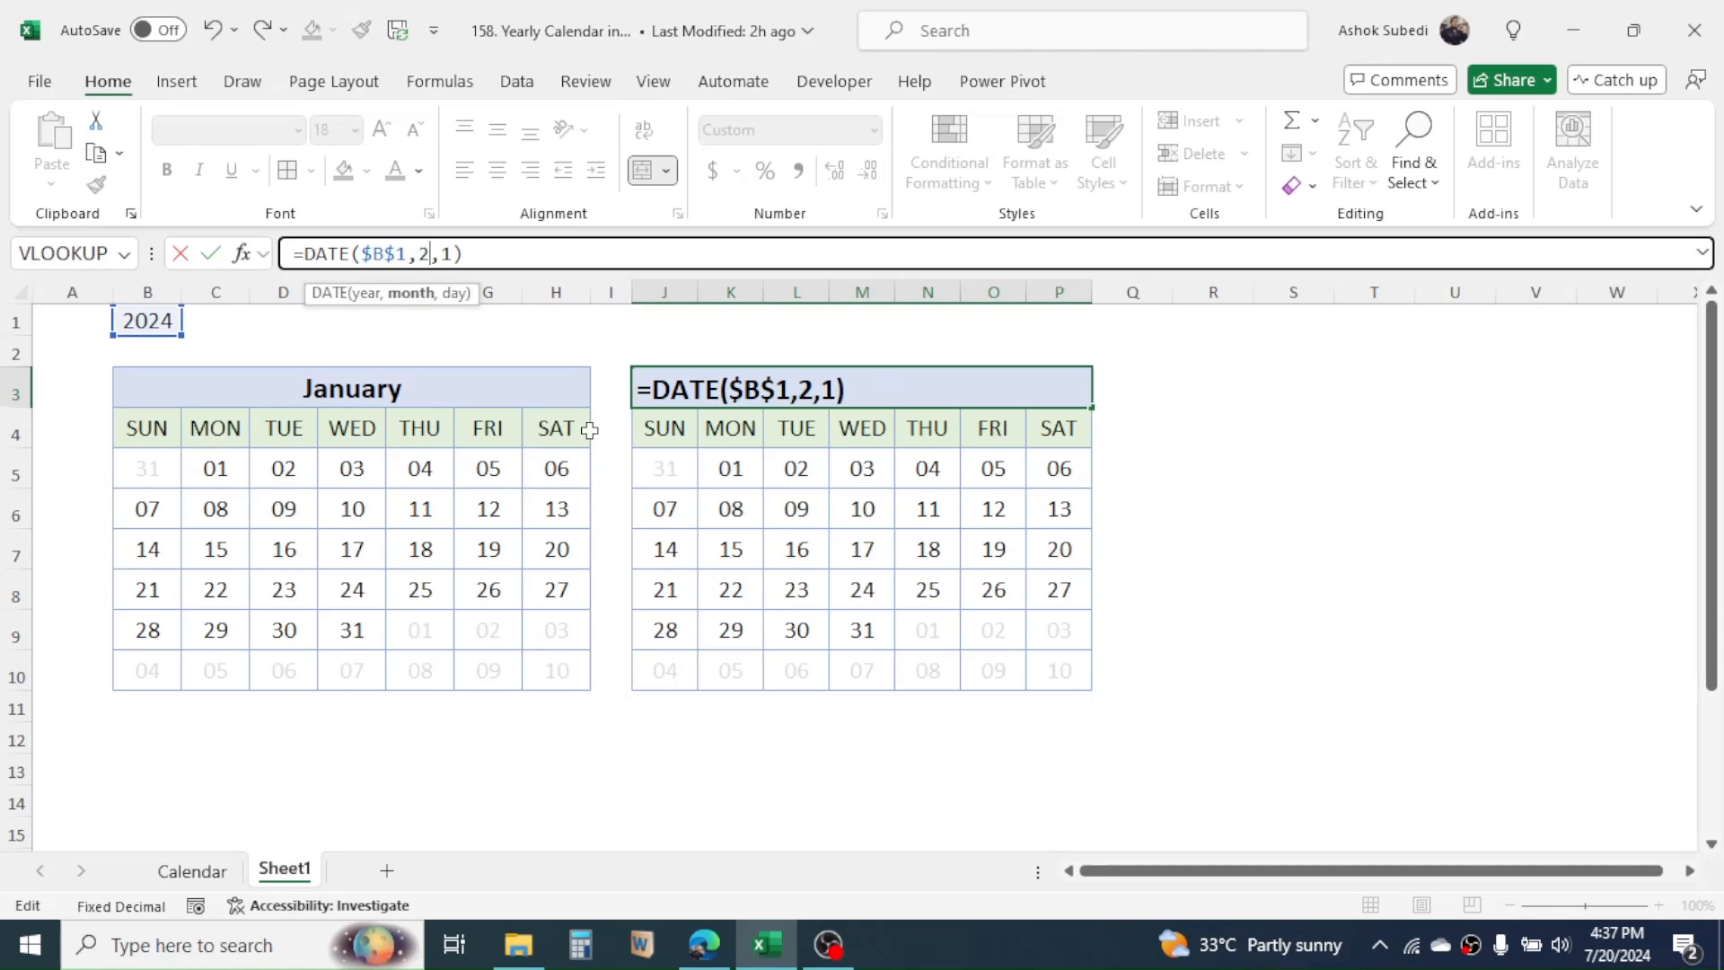
key(Return)
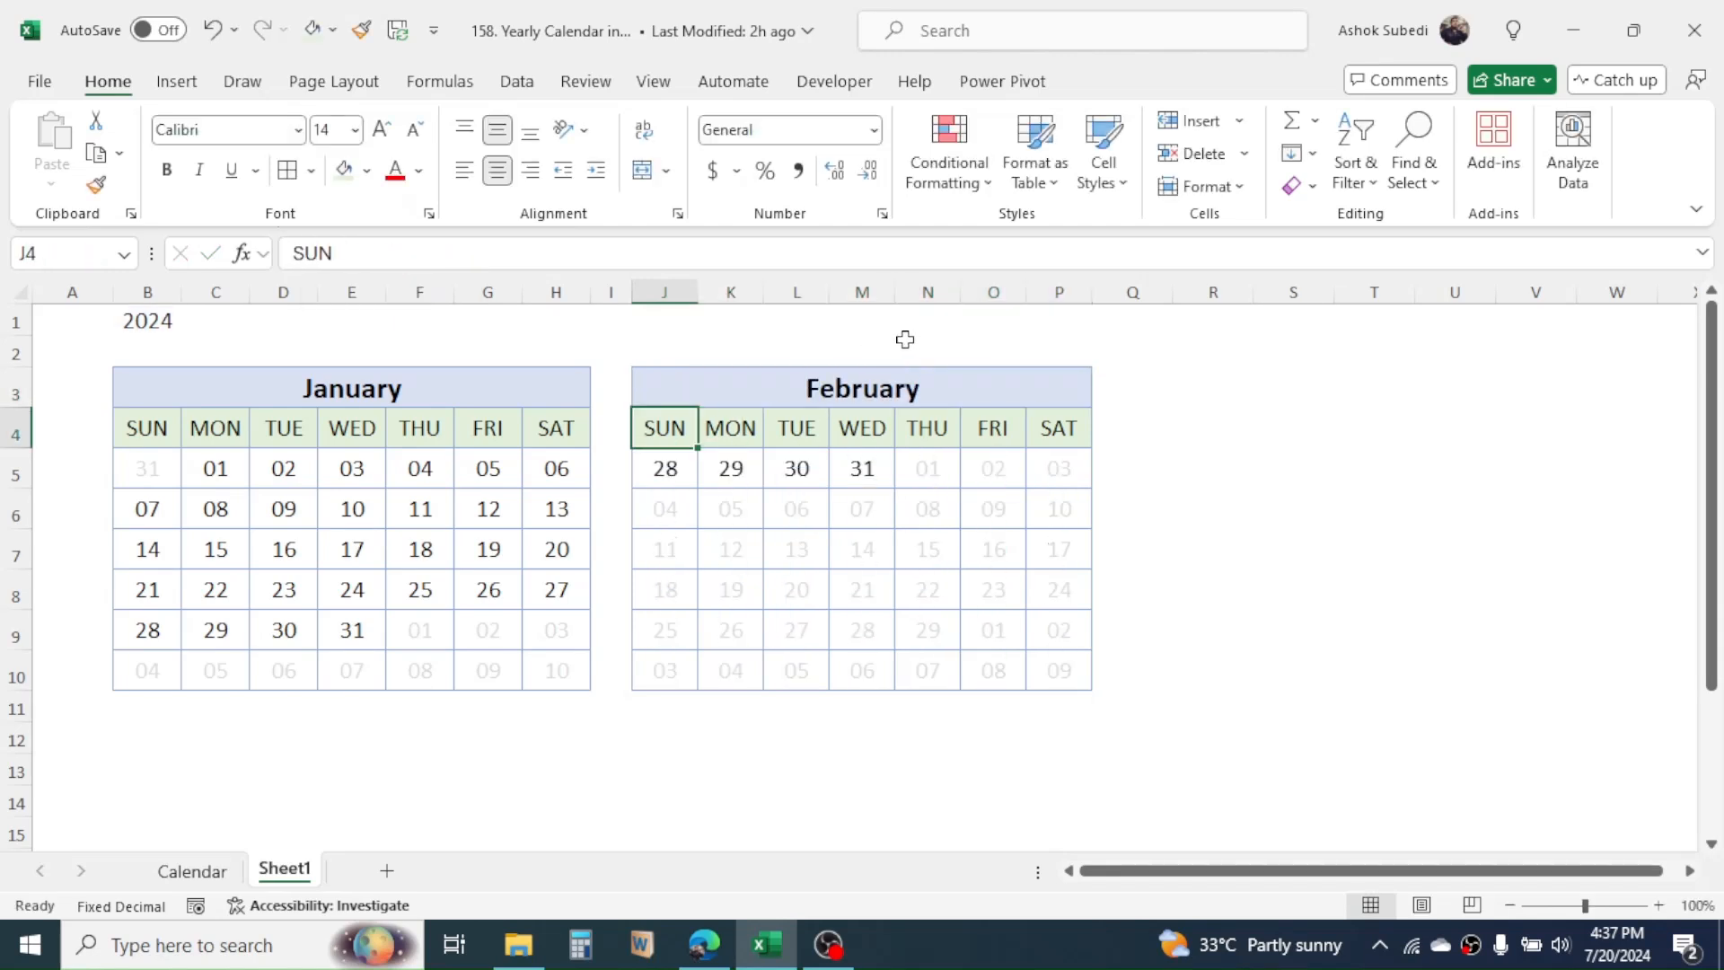
- Edit the conditional formatting rule on February's dates J5:P10 so its formula reads =TEXT(J5,"m")<>TEXT($J$3,"m")
click(837, 386)
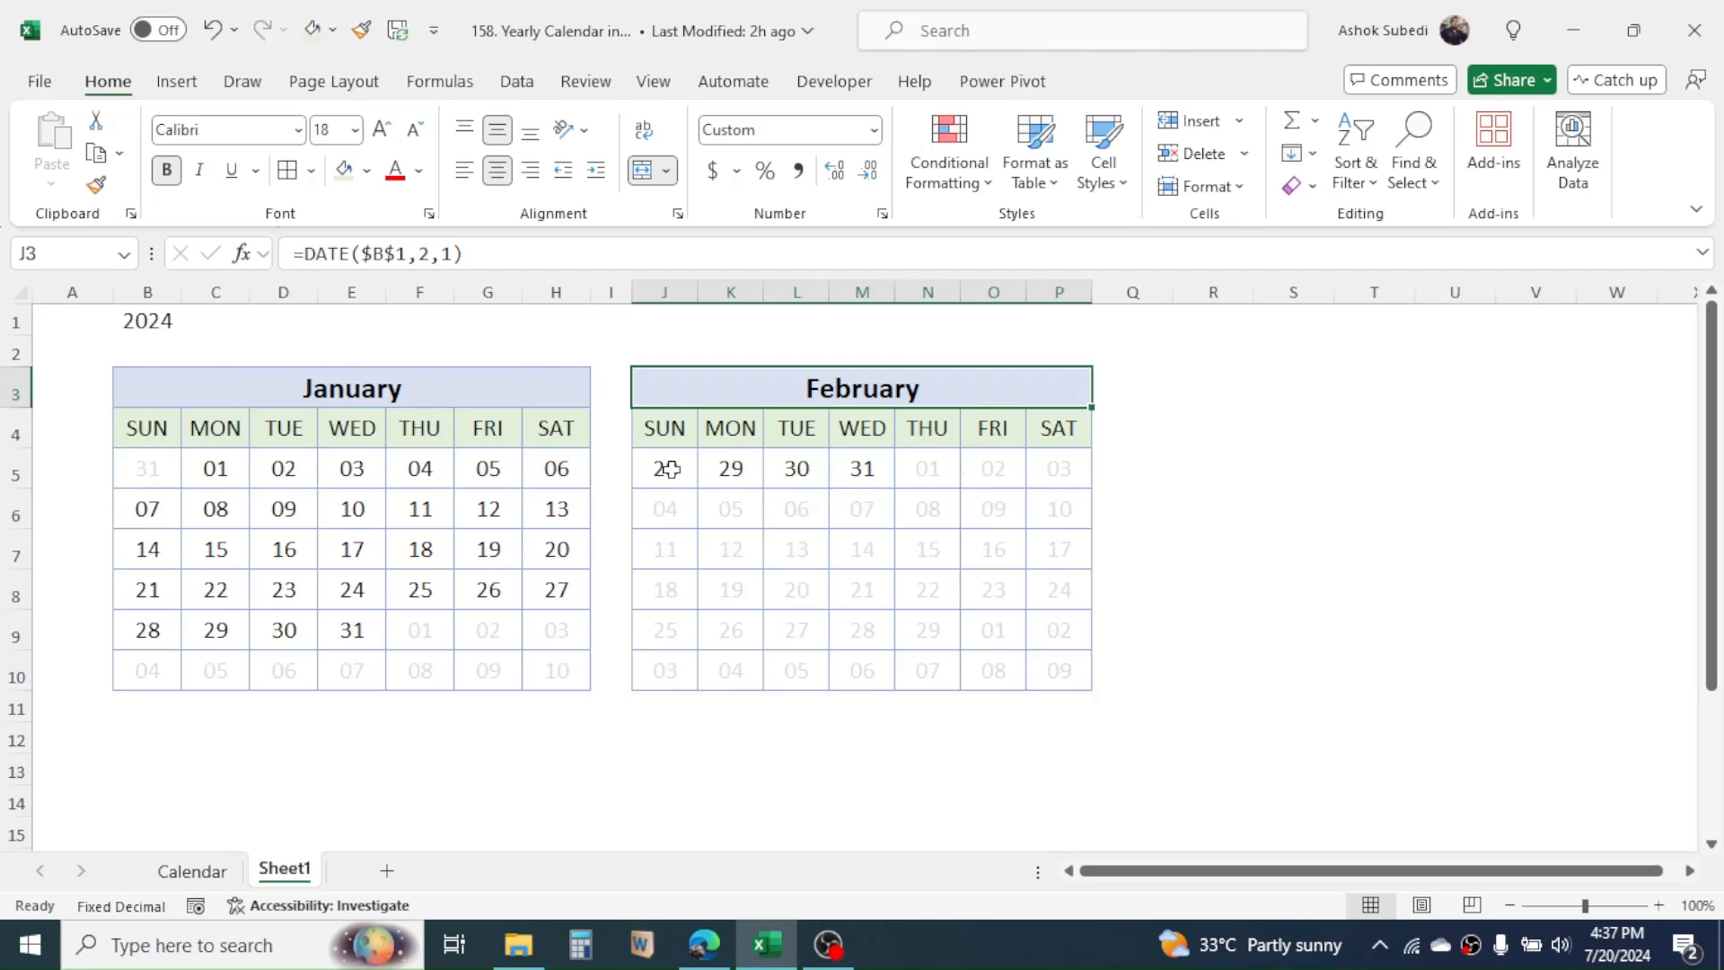
drag(671, 468, 1058, 670)
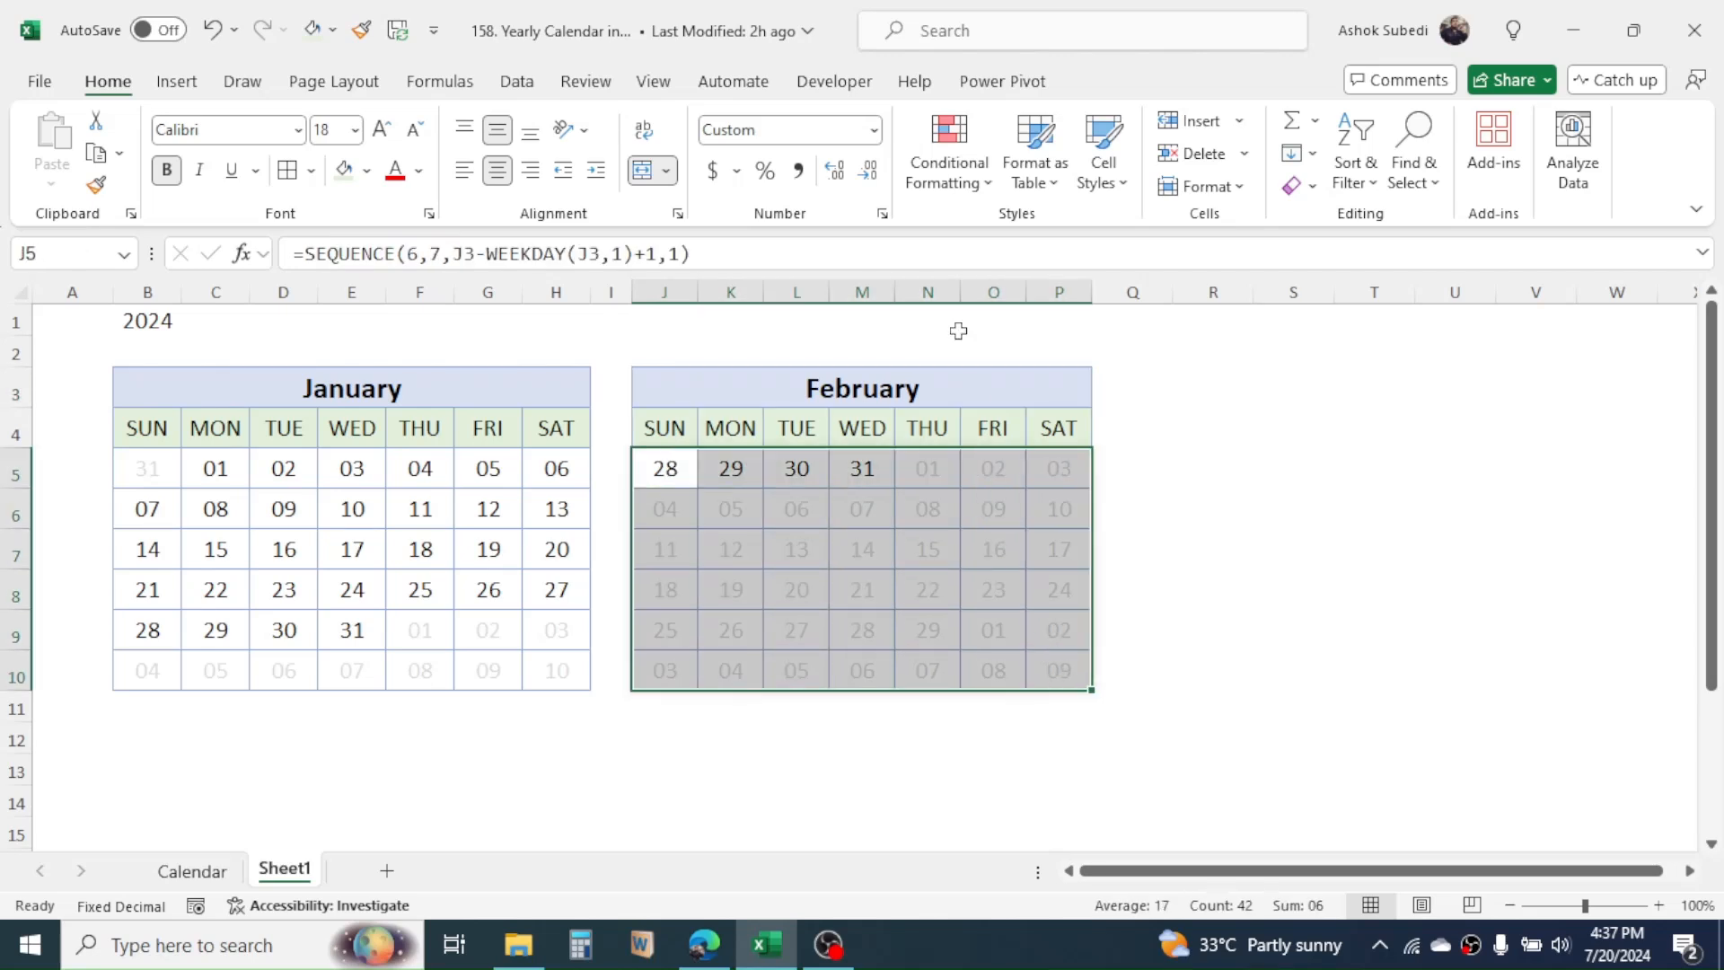
click(968, 189)
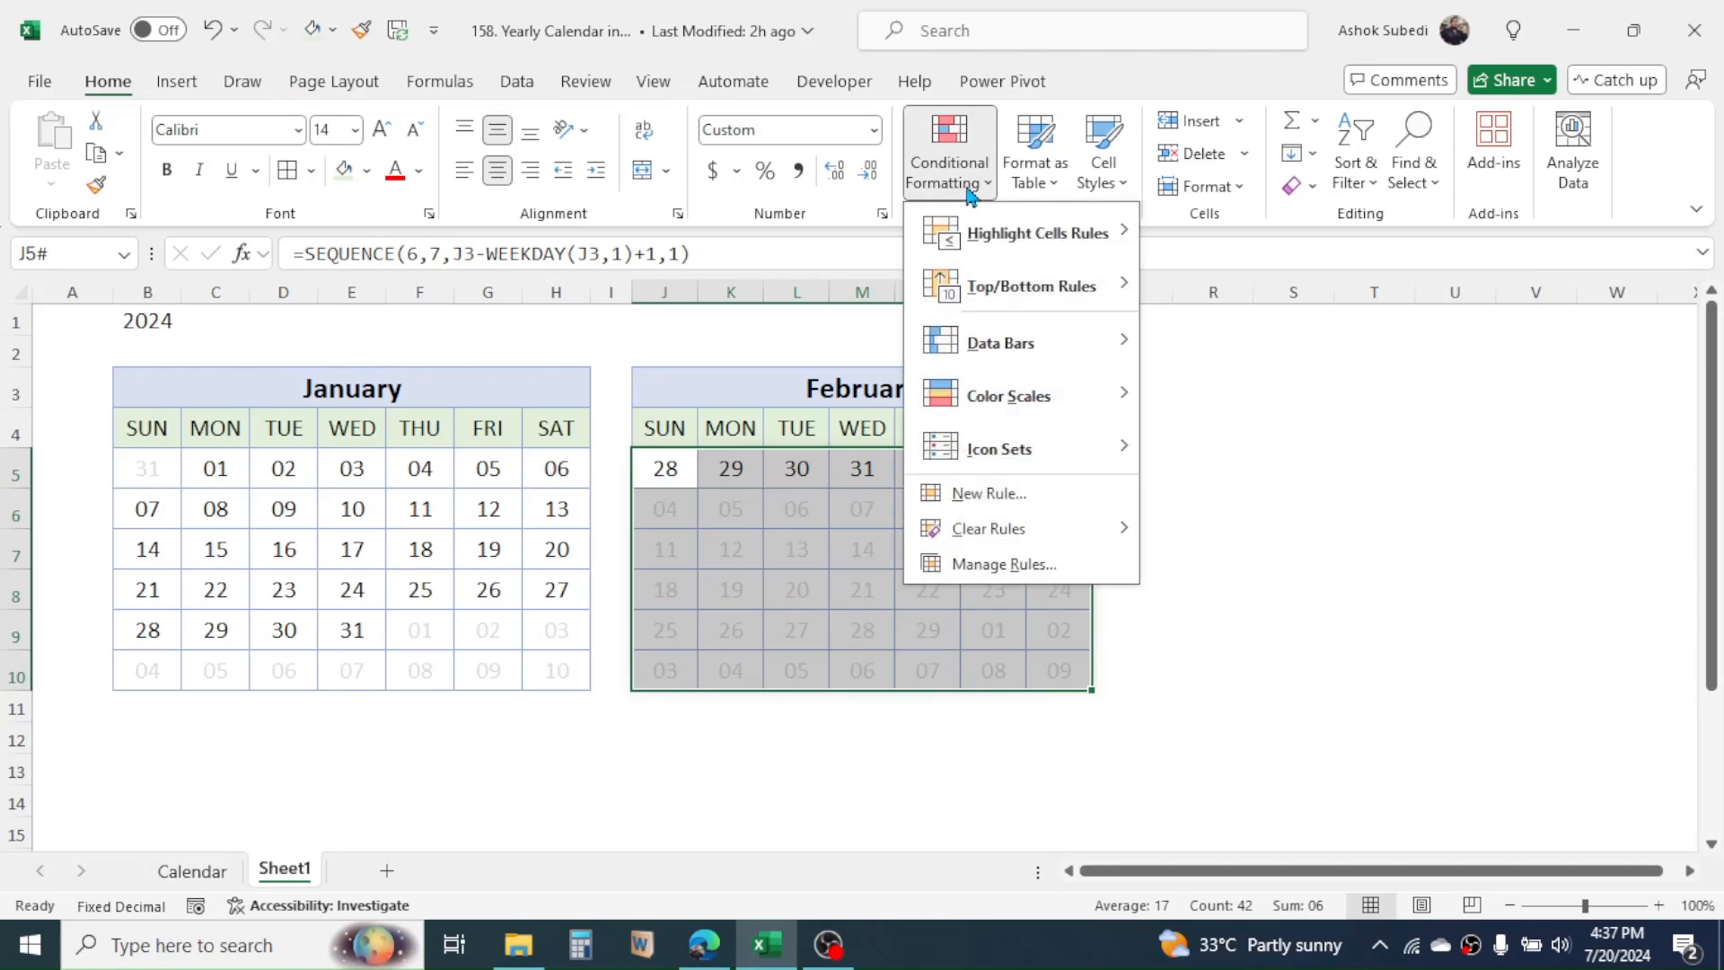
click(997, 564)
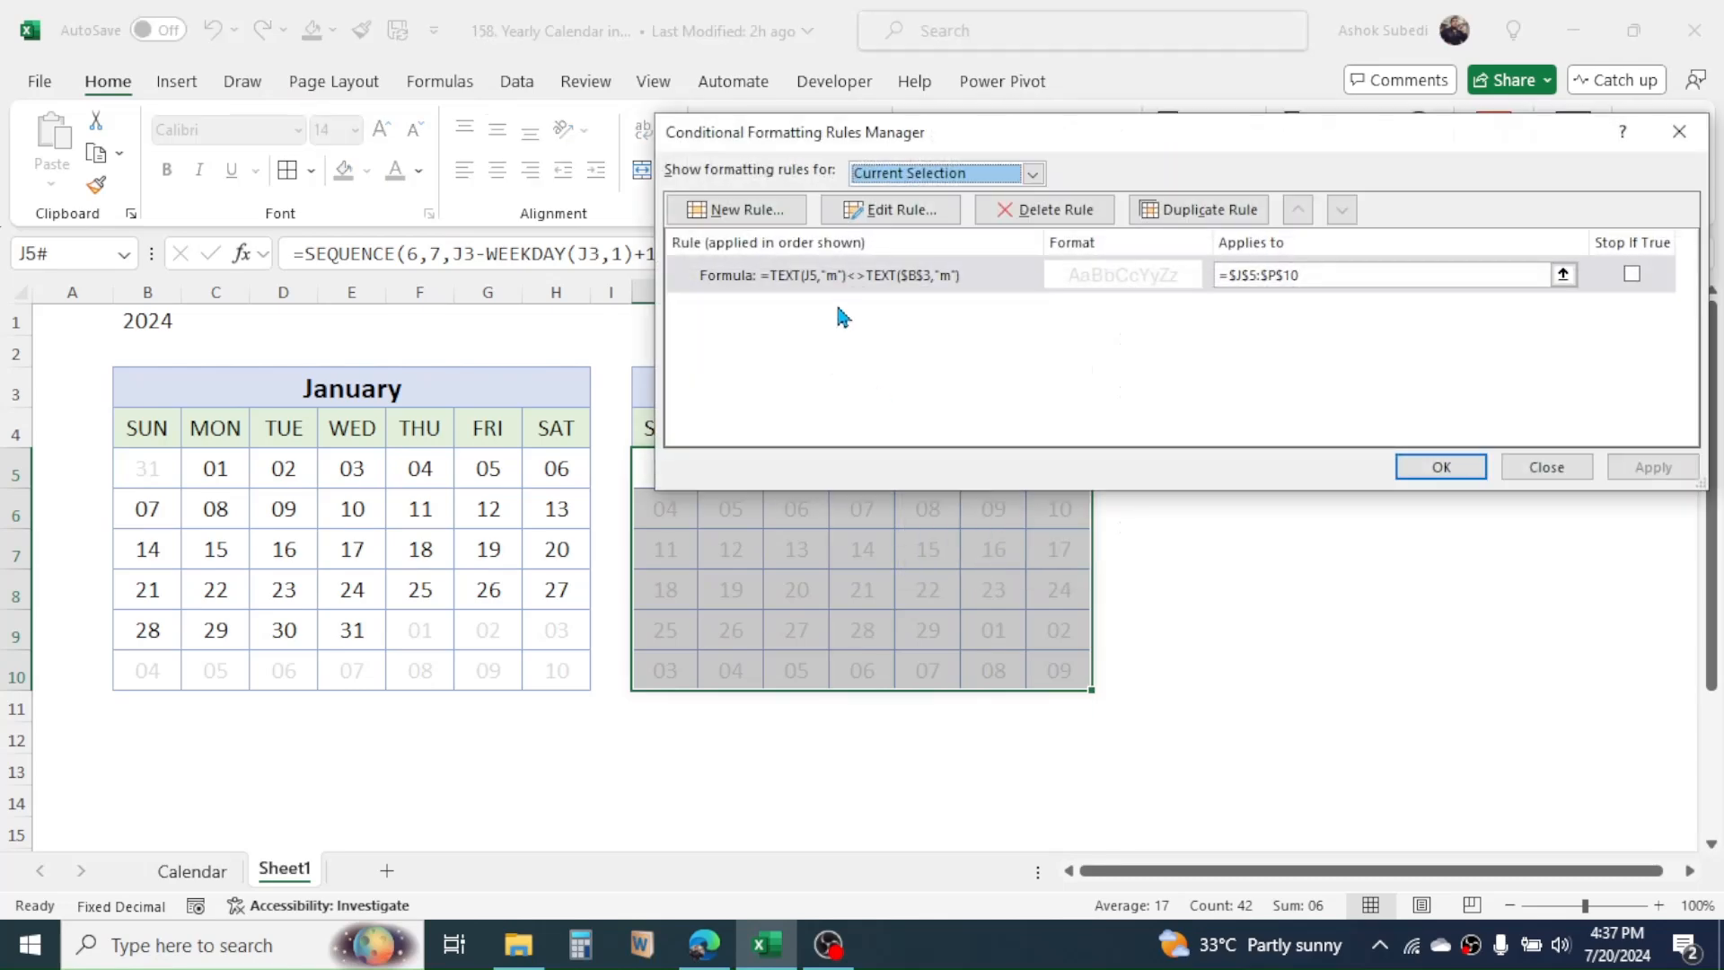
double_click(840, 275)
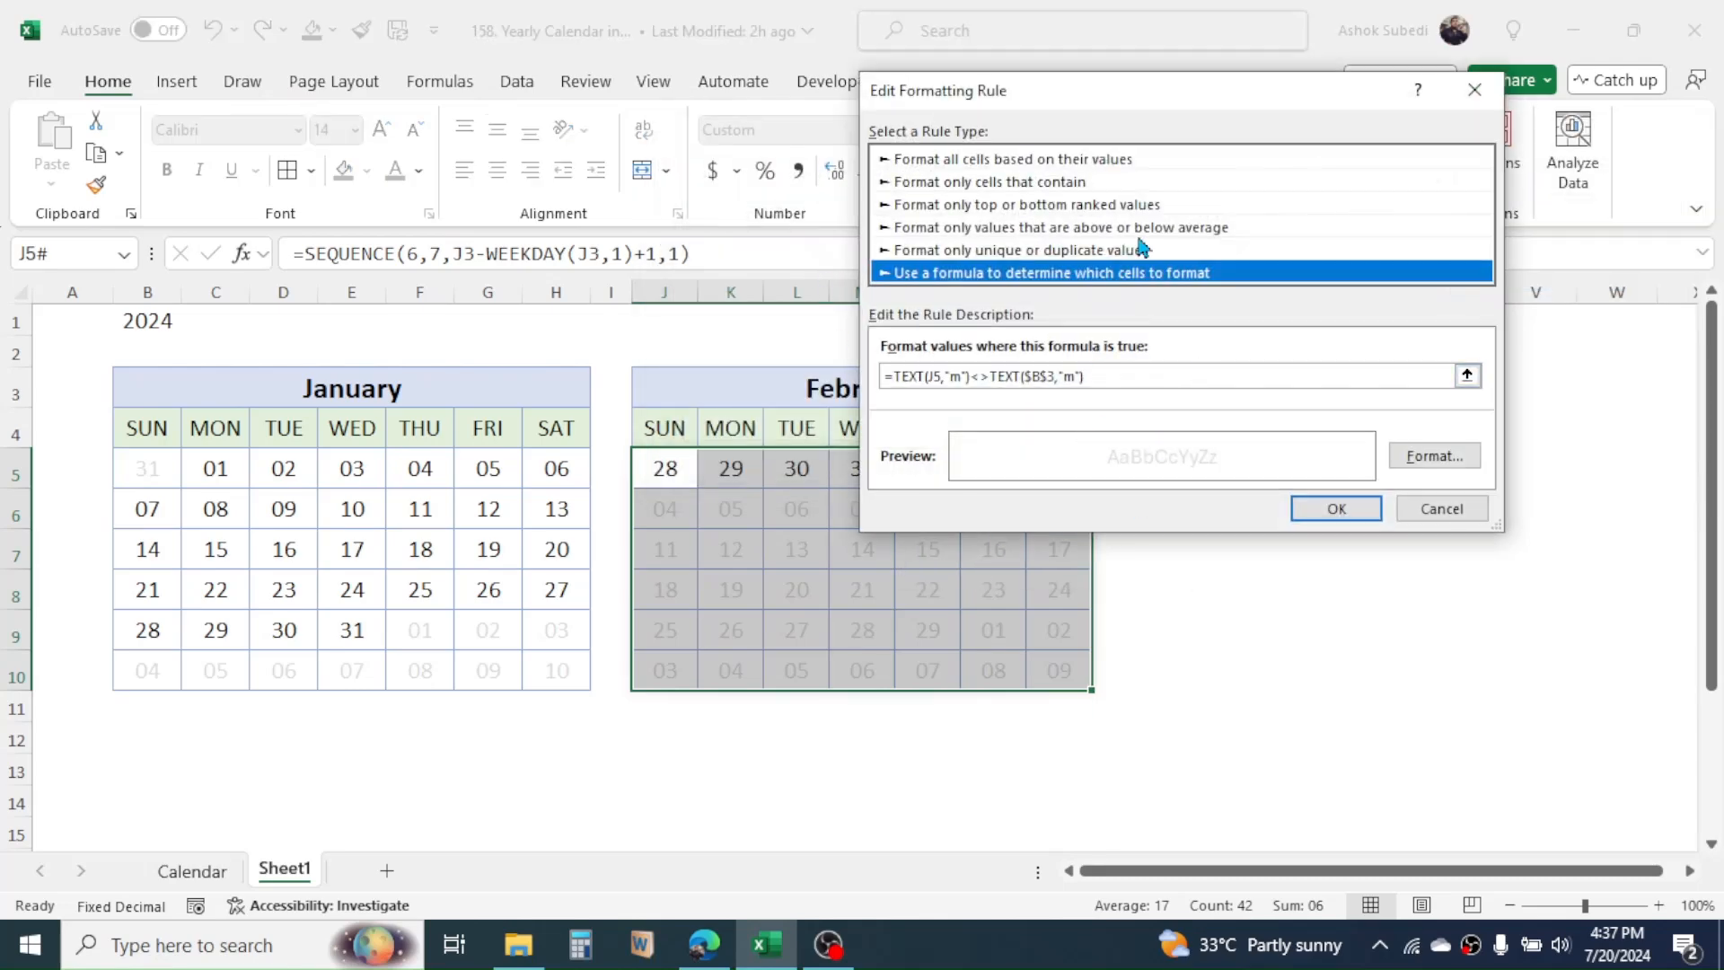
drag(1111, 94, 1294, 202)
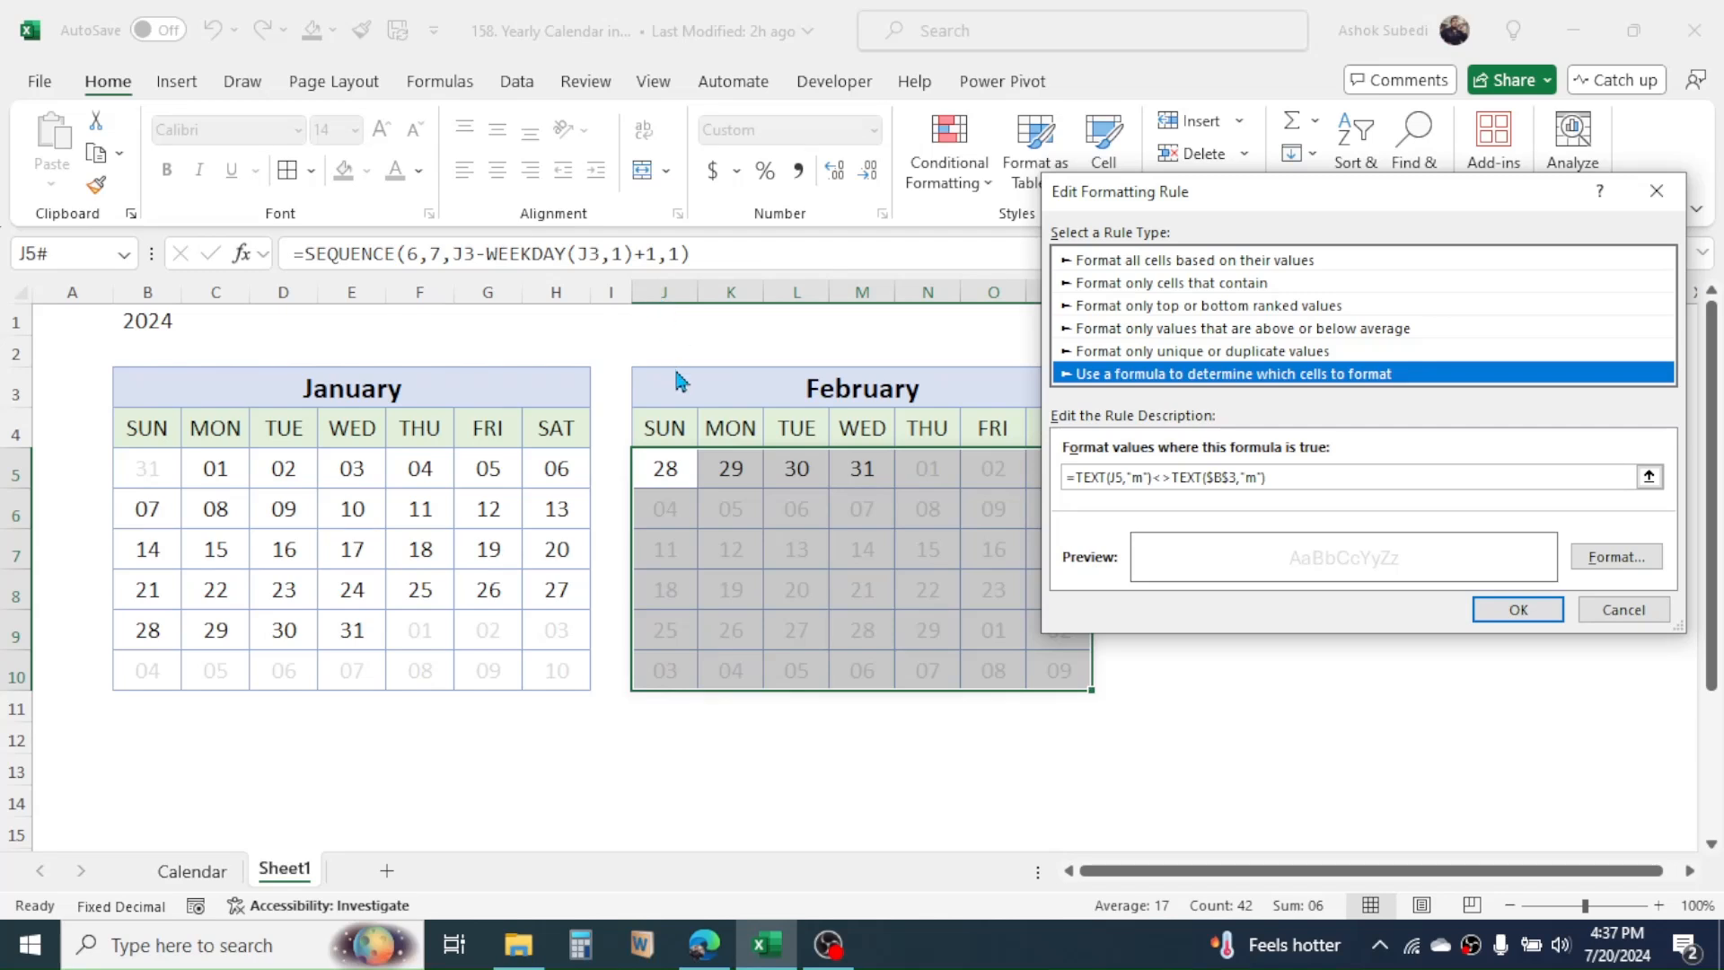
click(1221, 478)
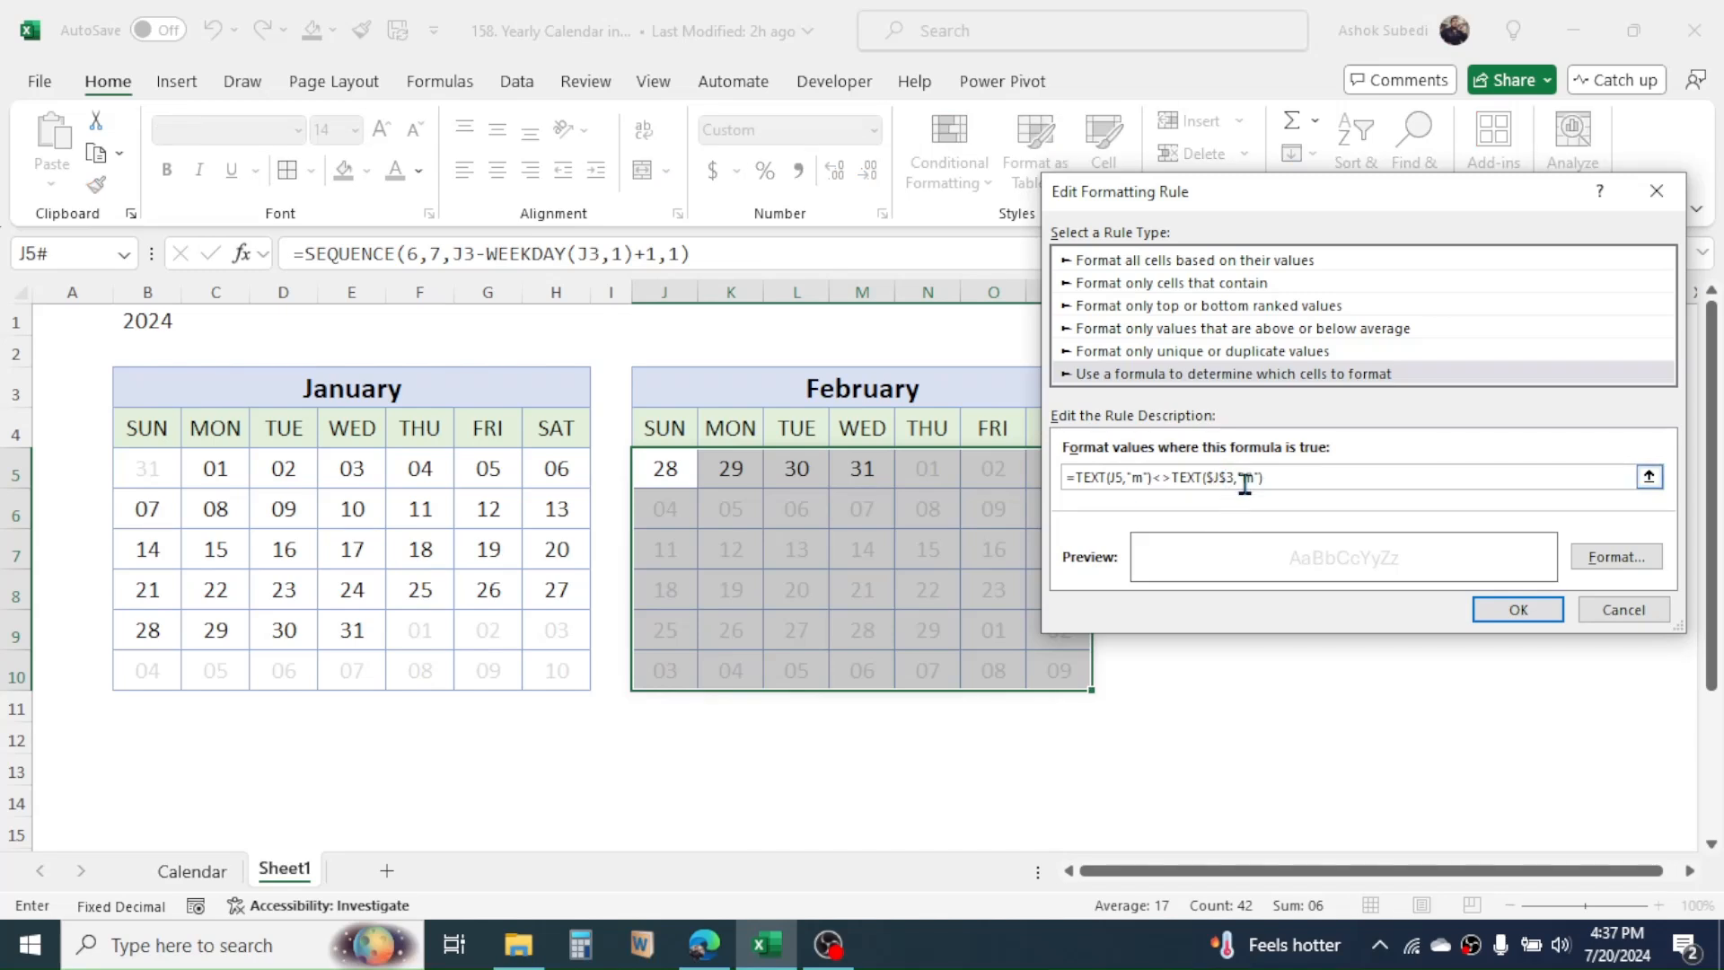
click(1474, 611)
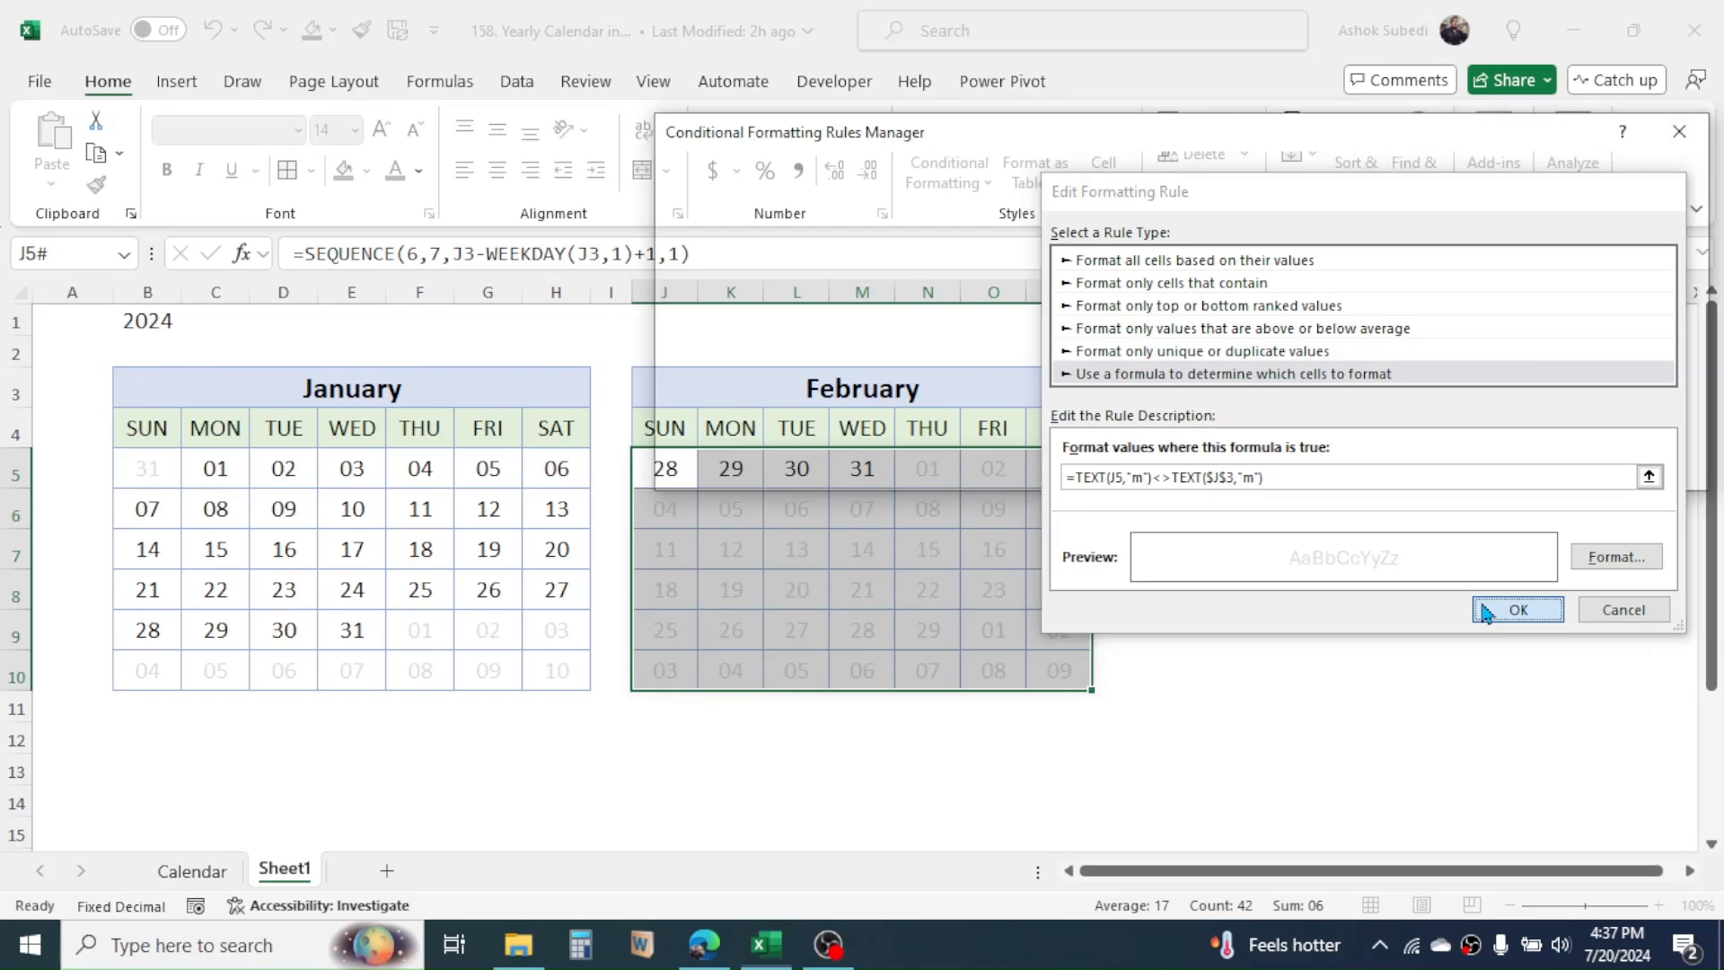
click(1654, 467)
click(1444, 467)
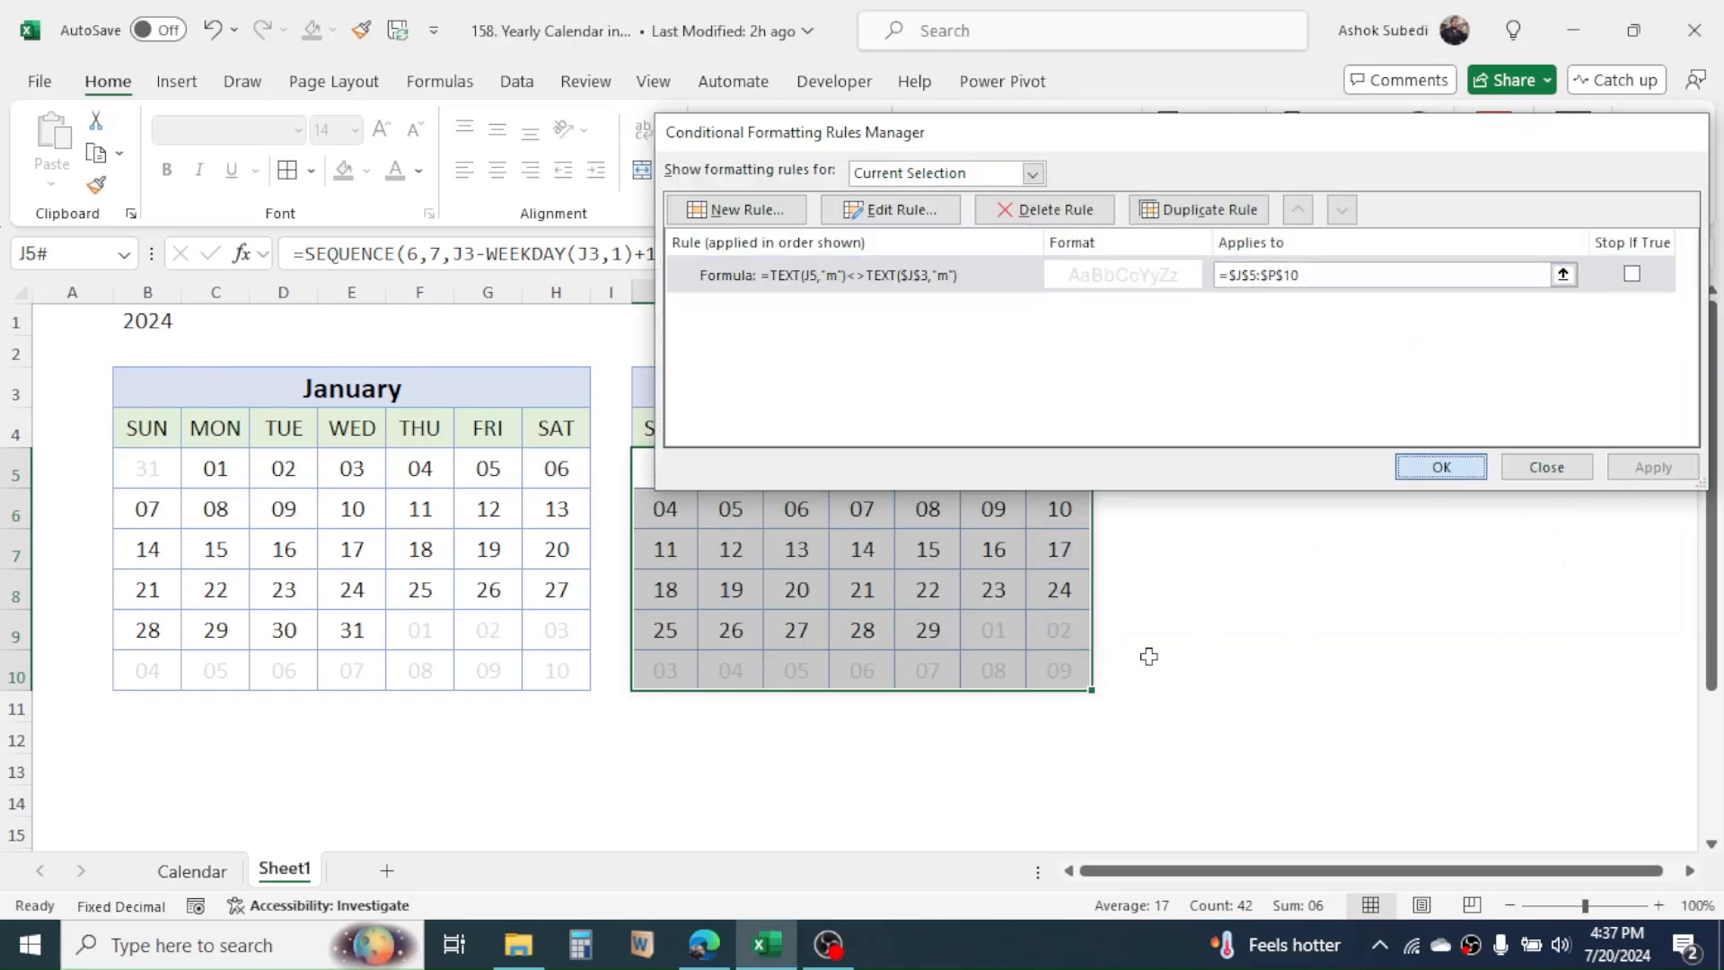
click(926, 548)
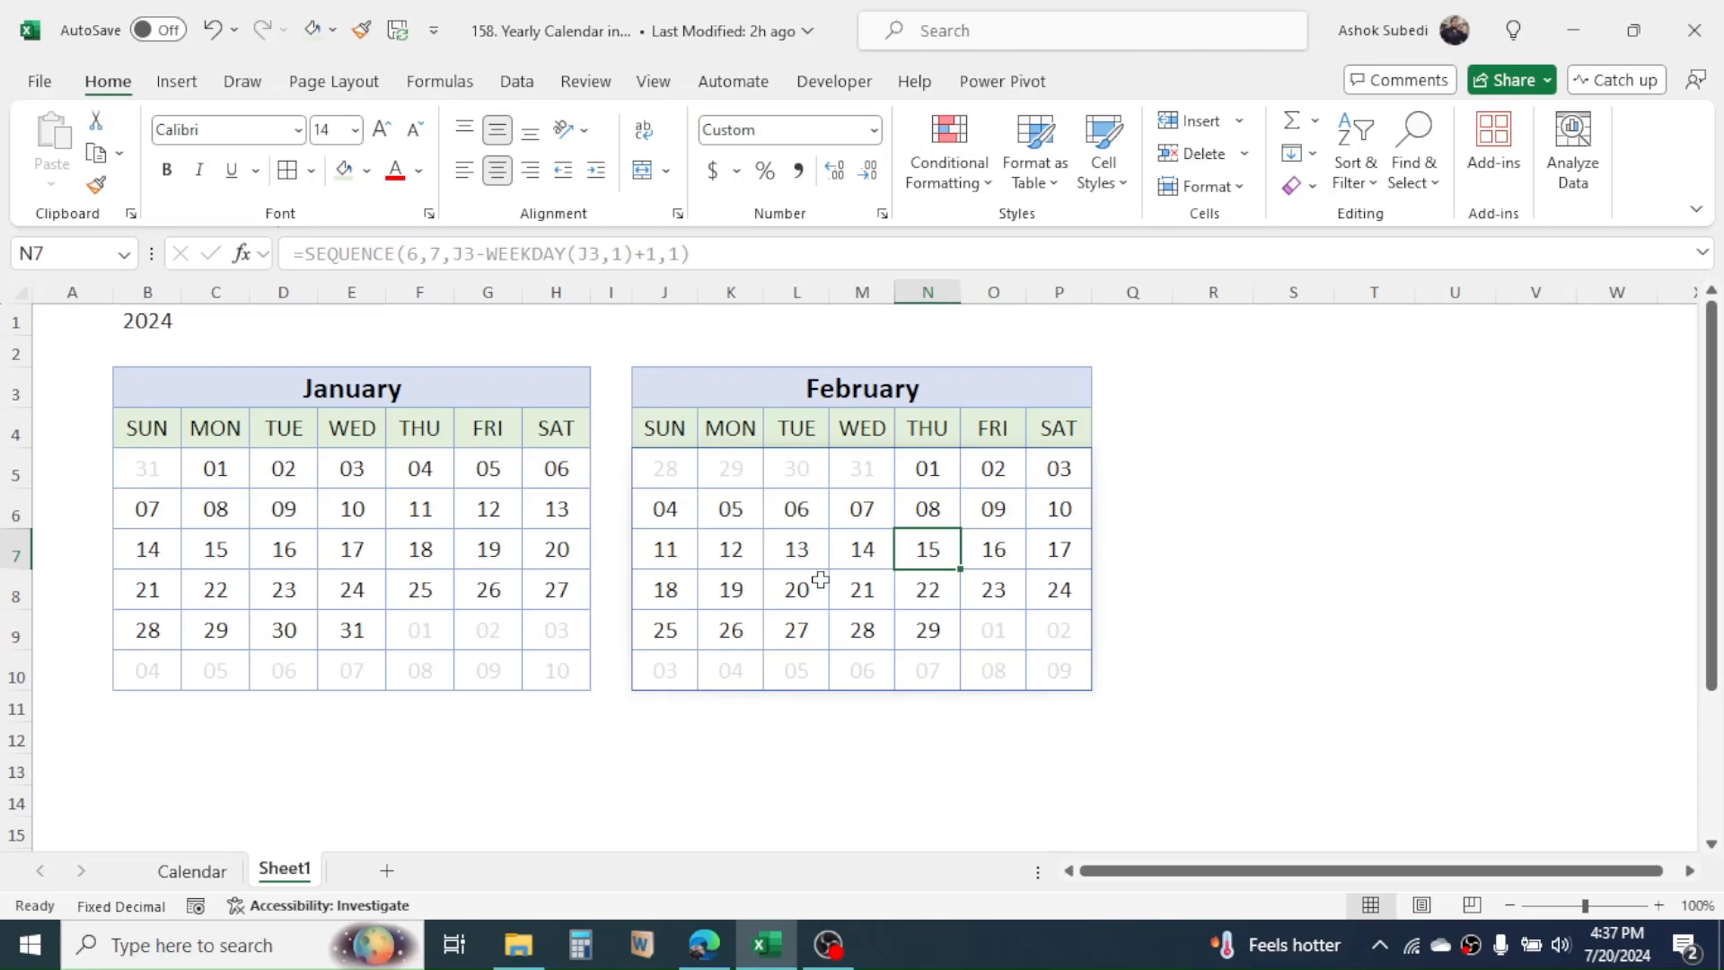
- Copy the February calendar J3:P10 to R3 and narrow the columns around the copy, Q to X
drag(905, 387, 901, 669)
key(ctrl+c)
click(1218, 380)
key(ctrl+v)
drag(1173, 293, 1520, 294)
drag(1546, 294, 1526, 296)
drag(1311, 874, 1248, 874)
- Change the month in the third calendar's heading formula so R3 reads =DATE($B$1,3,1)
click(1363, 388)
click(432, 255)
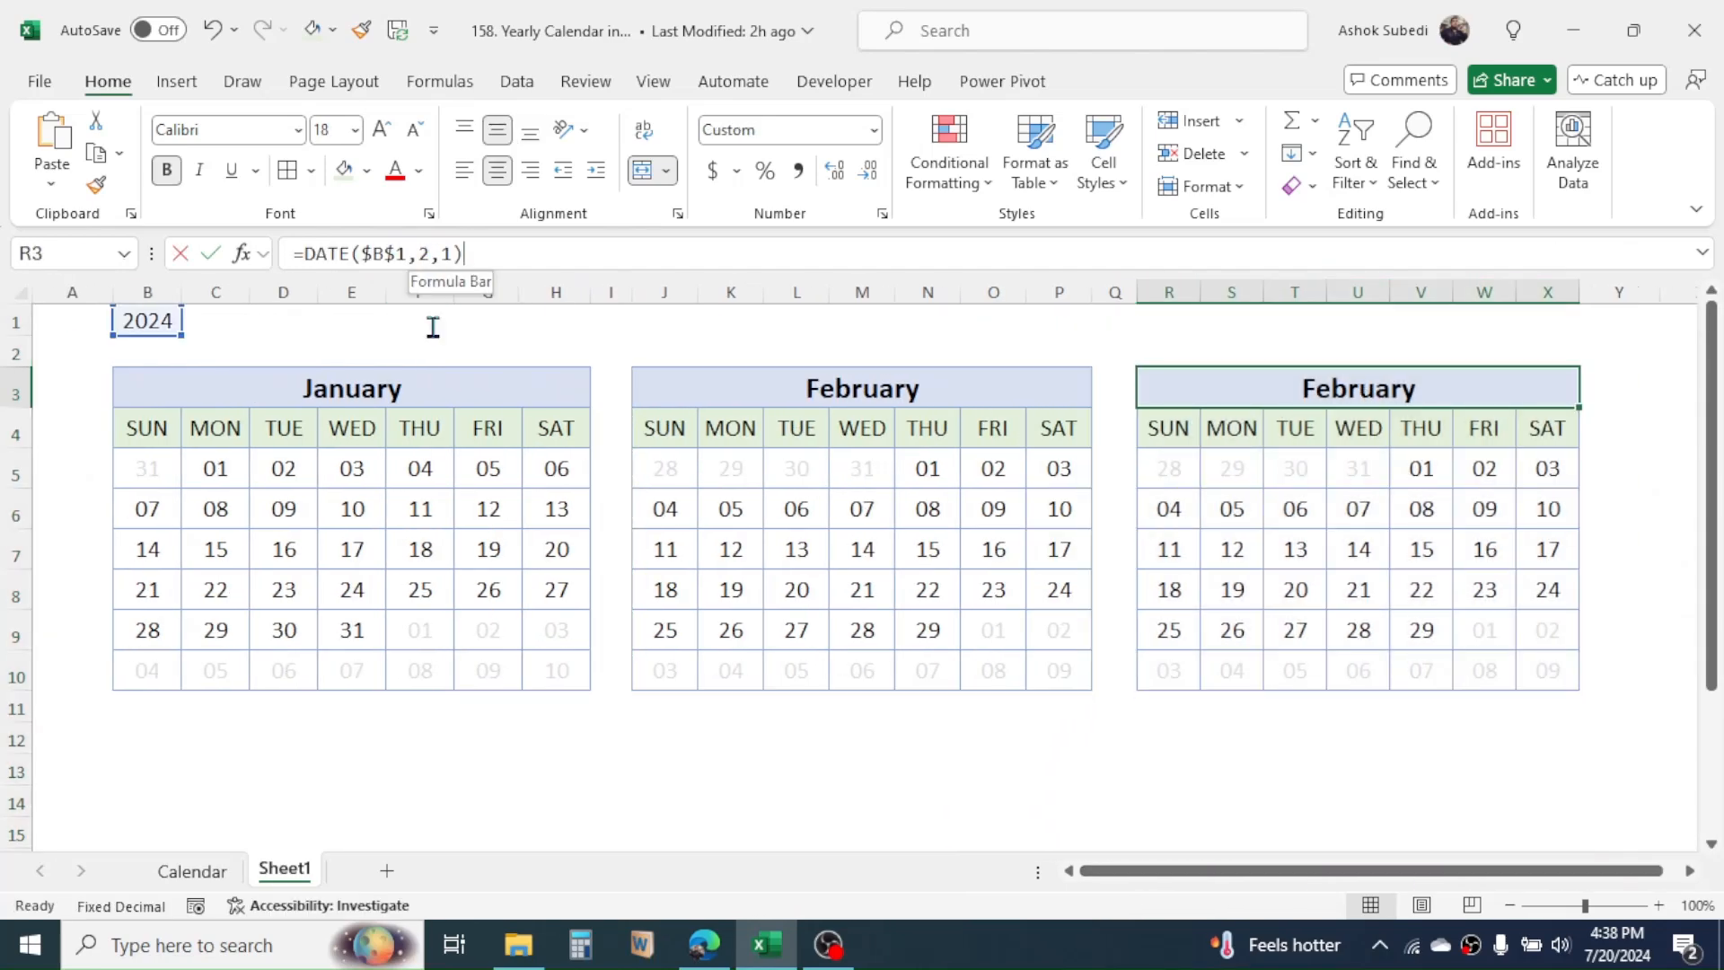
key(Left)
key(Left)
key(Left)
key(BackSpace)
text(3)
key(Return)
- Edit the conditional formatting rule on March's dates R5:X10 so its formula reads =TEXT(R5,"m")<>TEXT($R$3,"m")
drag(1168, 468, 1548, 670)
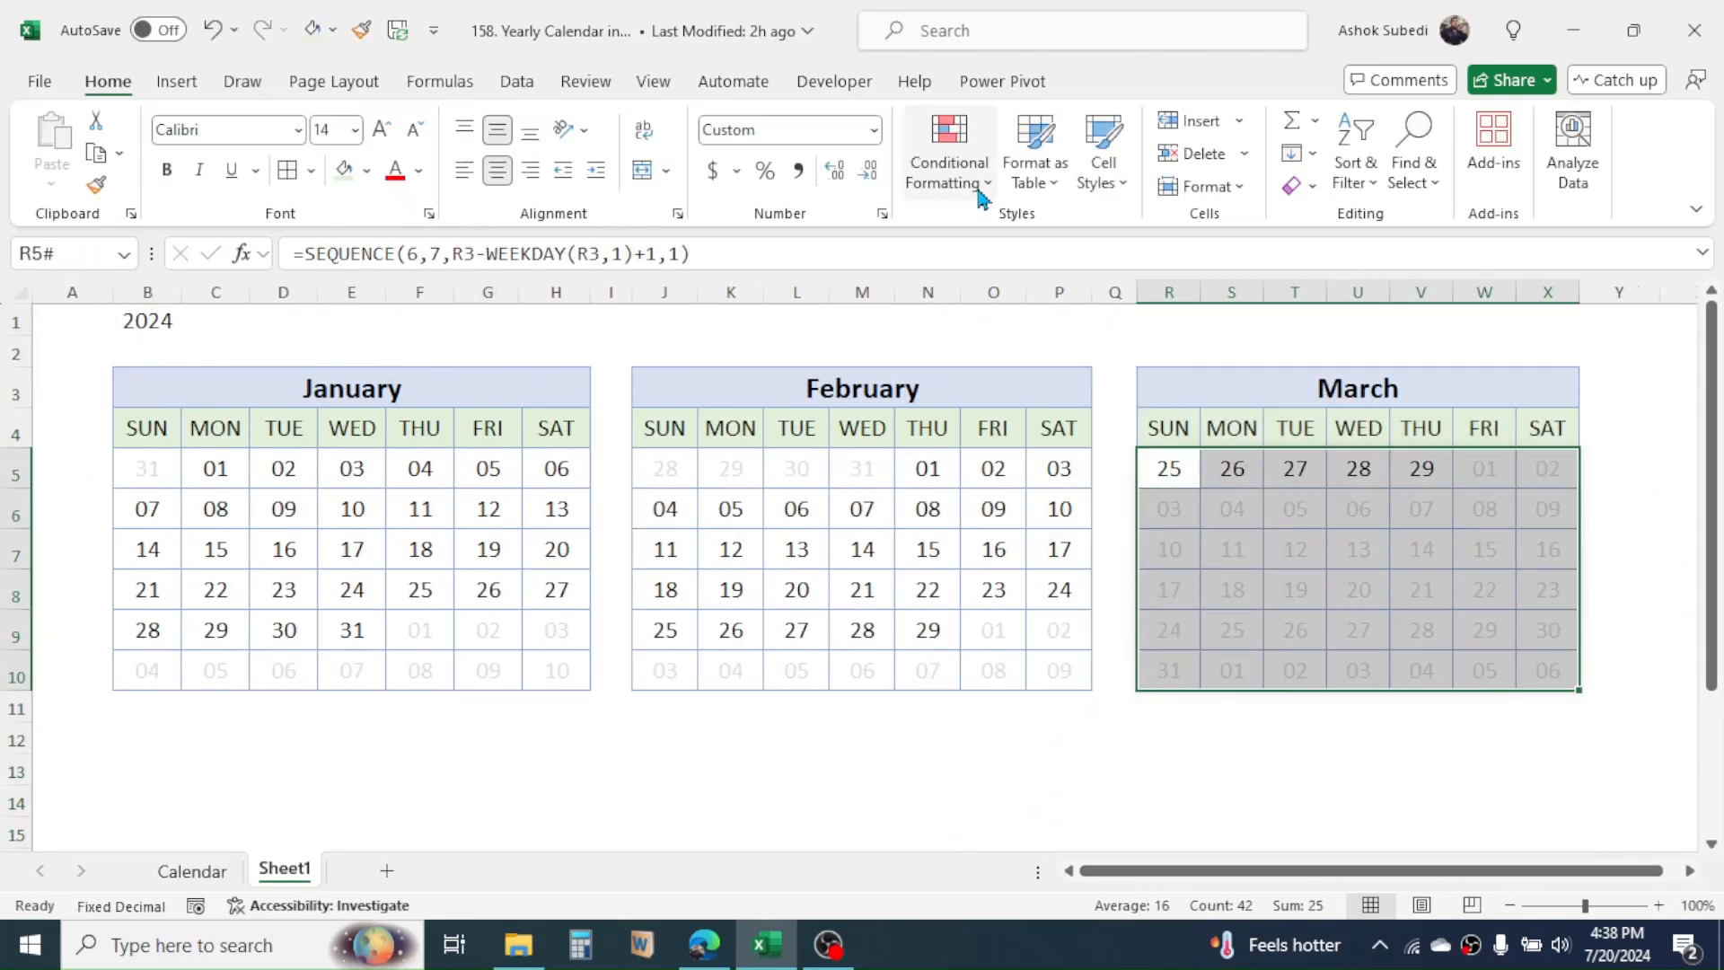
click(979, 191)
click(973, 573)
click(913, 208)
drag(1121, 97, 654, 283)
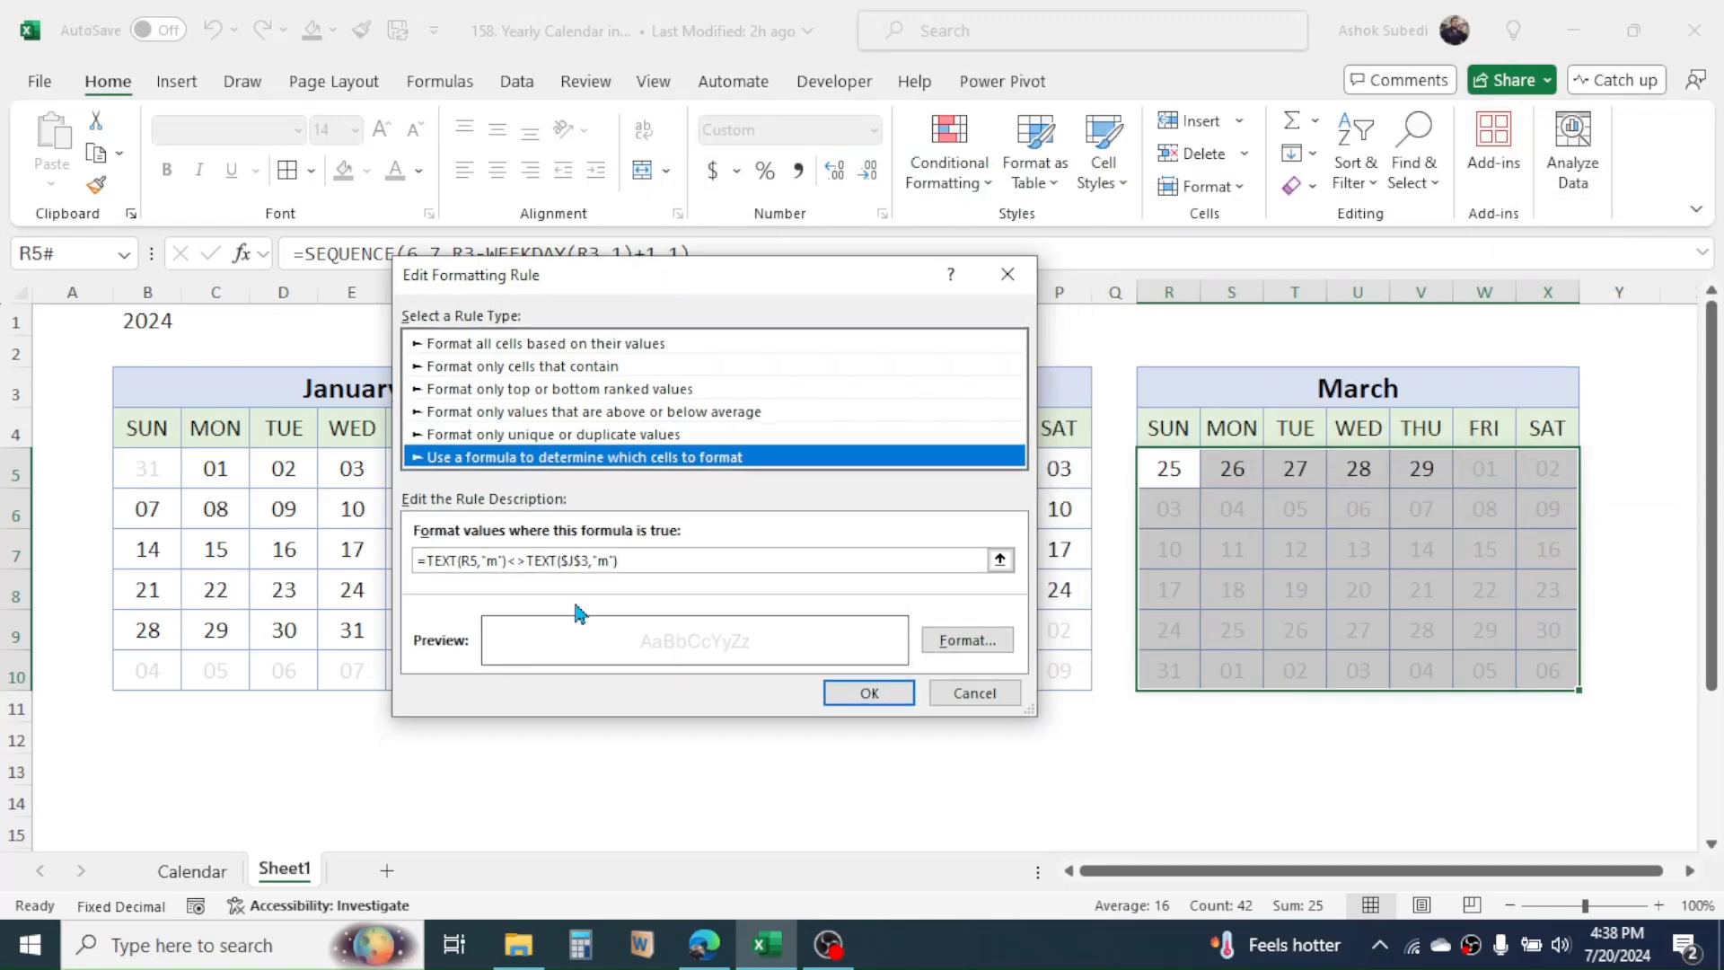
click(869, 693)
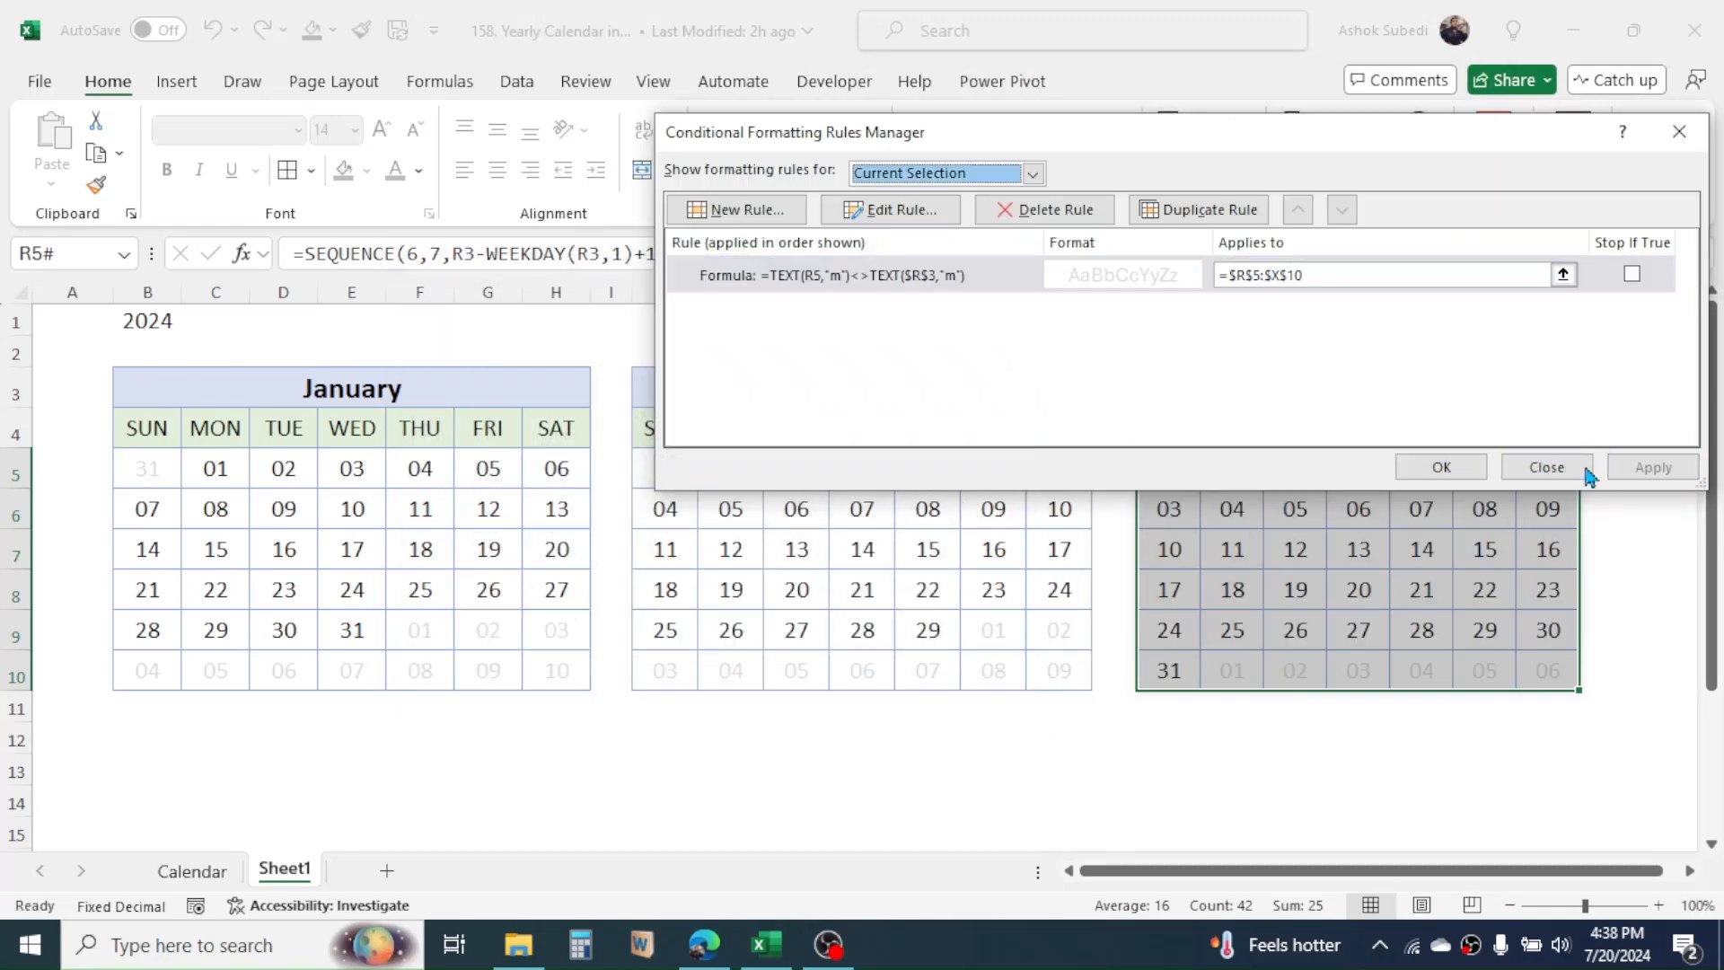
click(1584, 472)
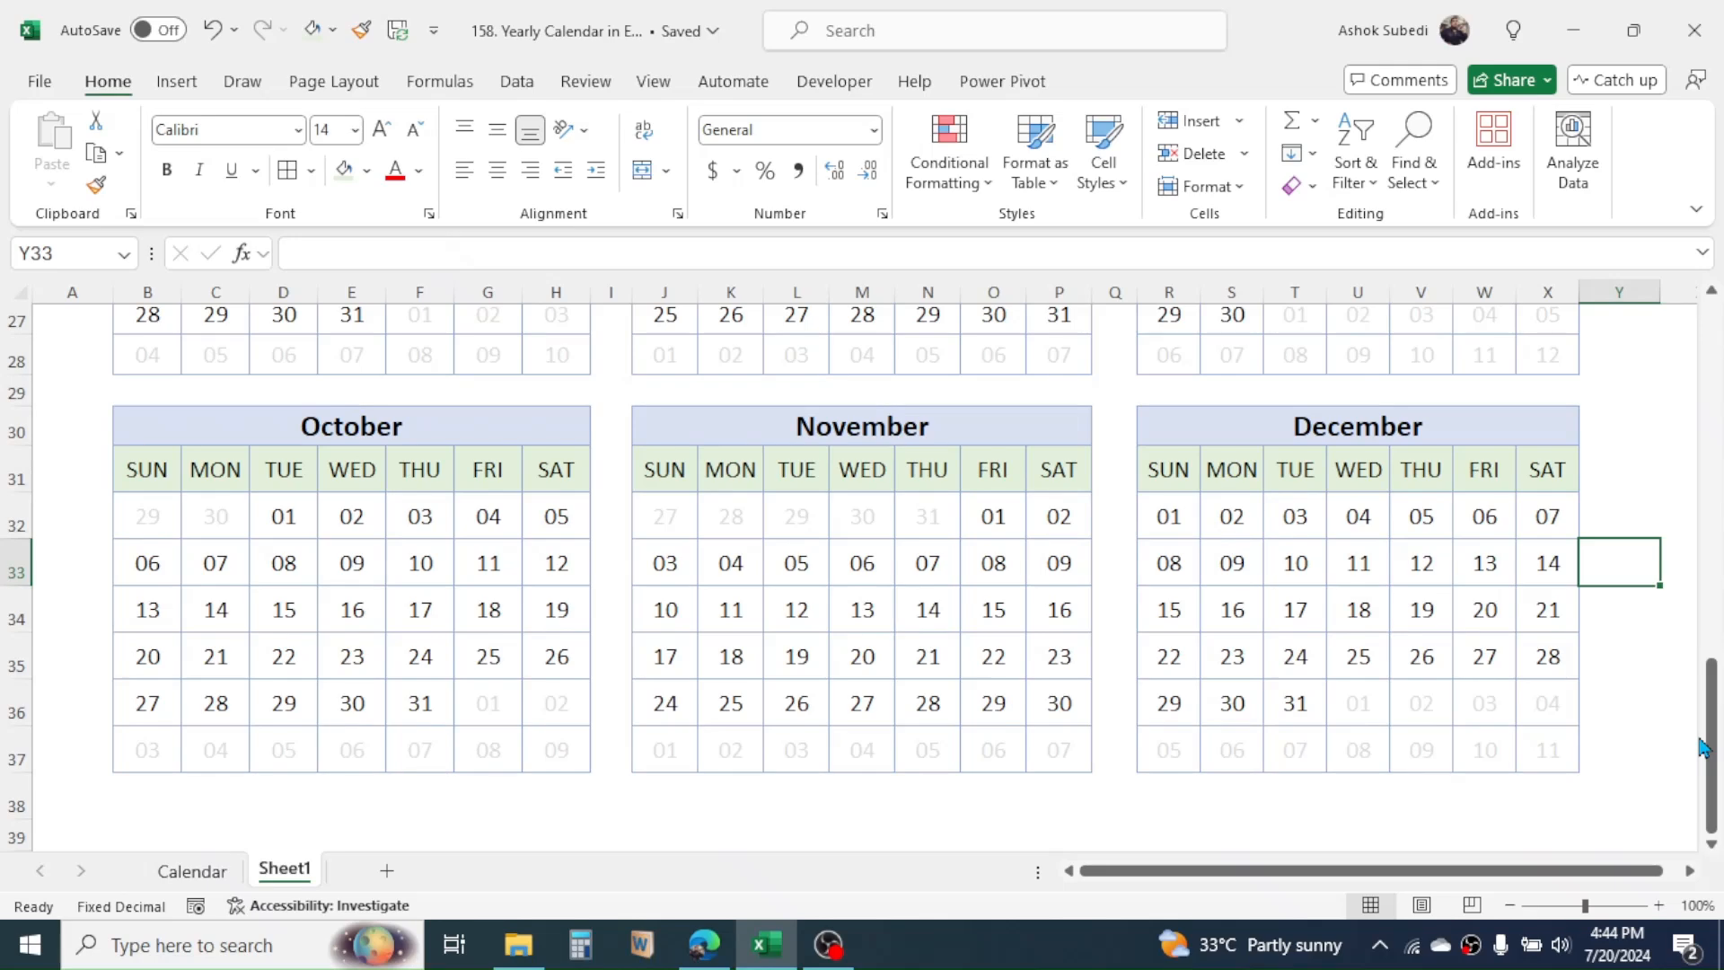
- Merge and center the year cell across B1:X1 above the calendars
drag(1715, 759, 1716, 387)
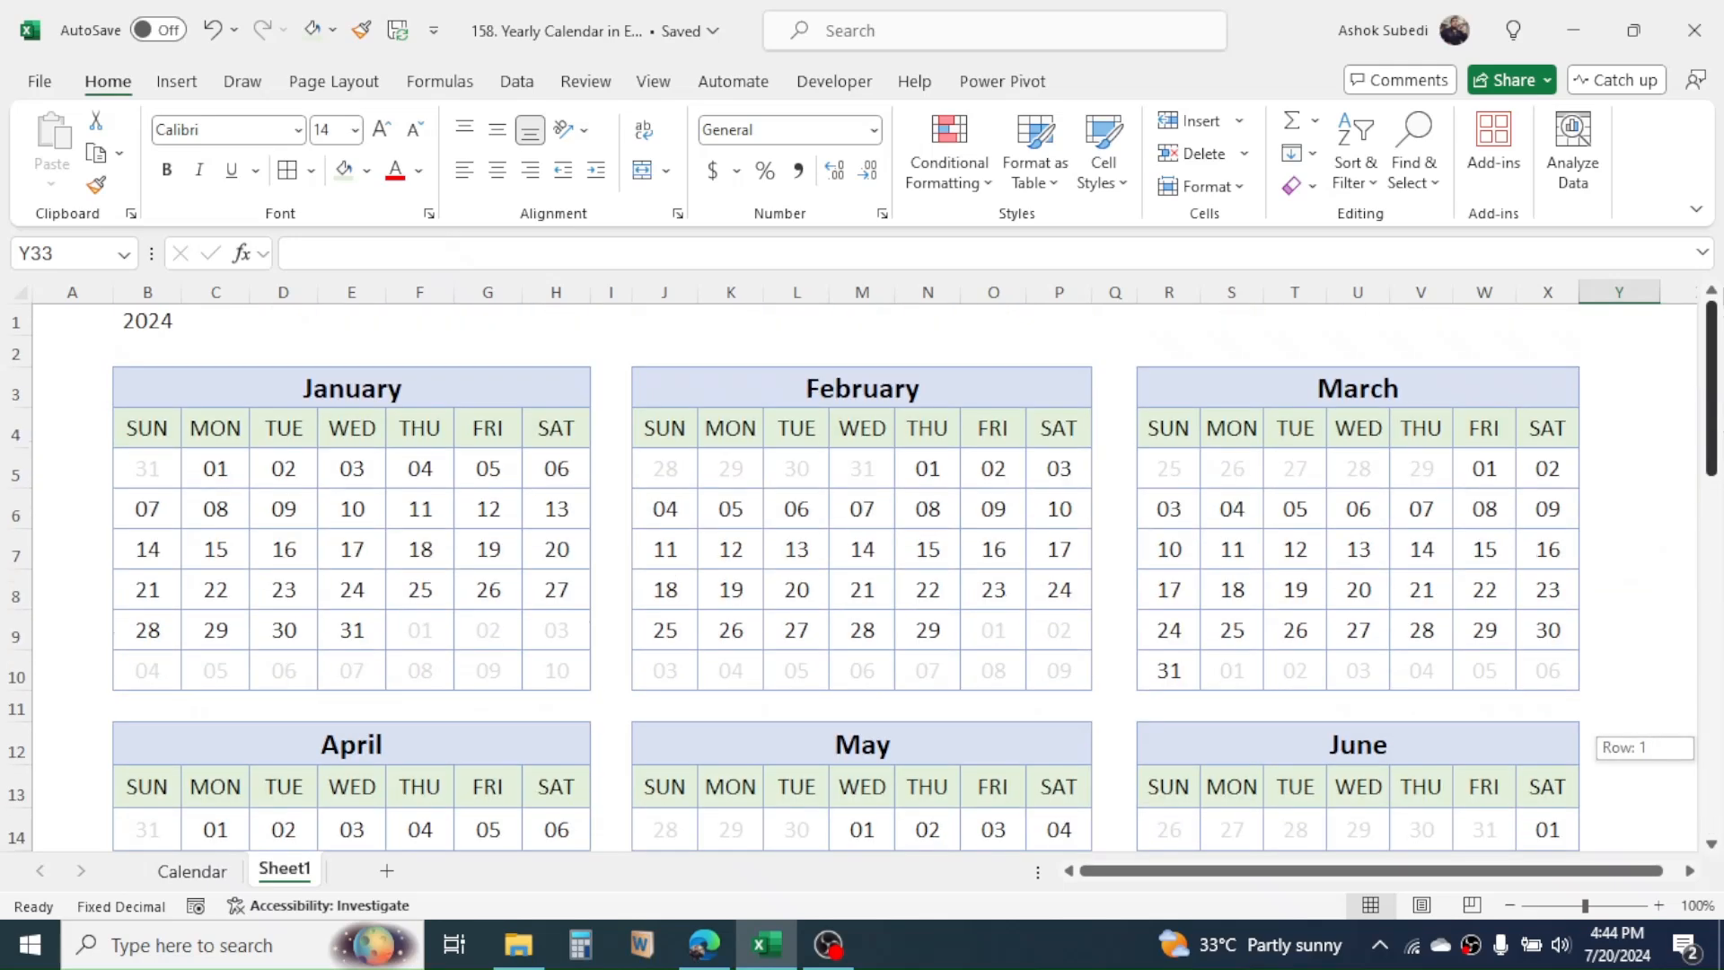
drag(1716, 387, 1716, 382)
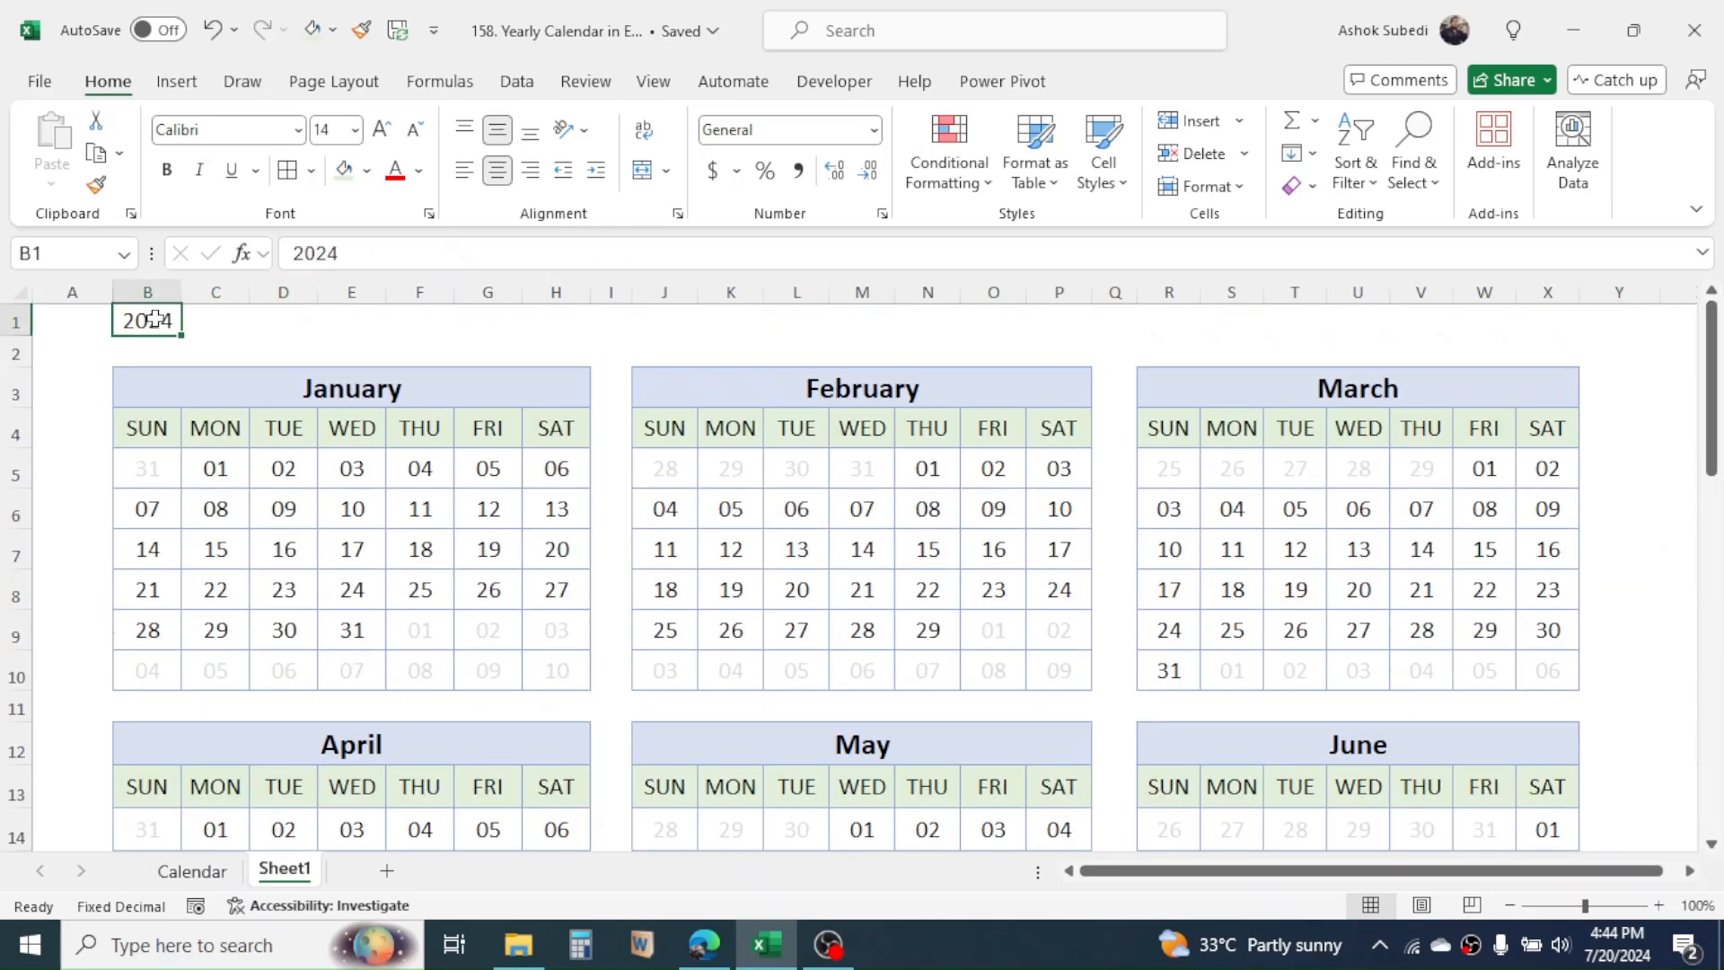
drag(154, 319, 1563, 316)
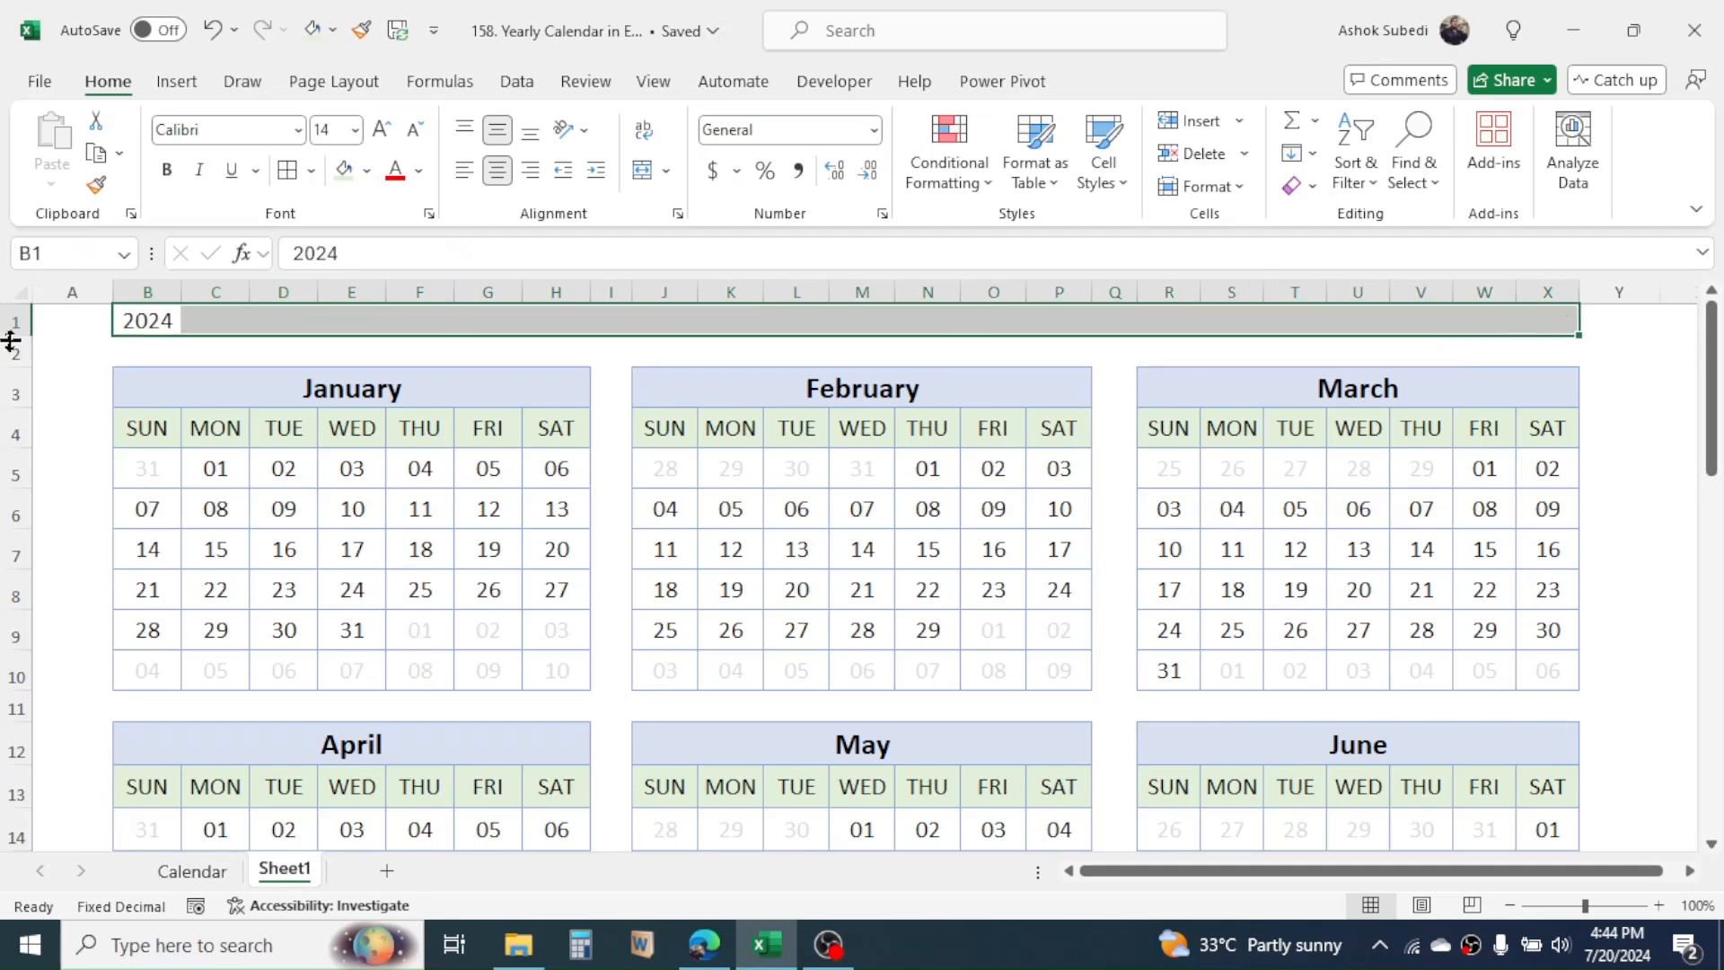
click(641, 171)
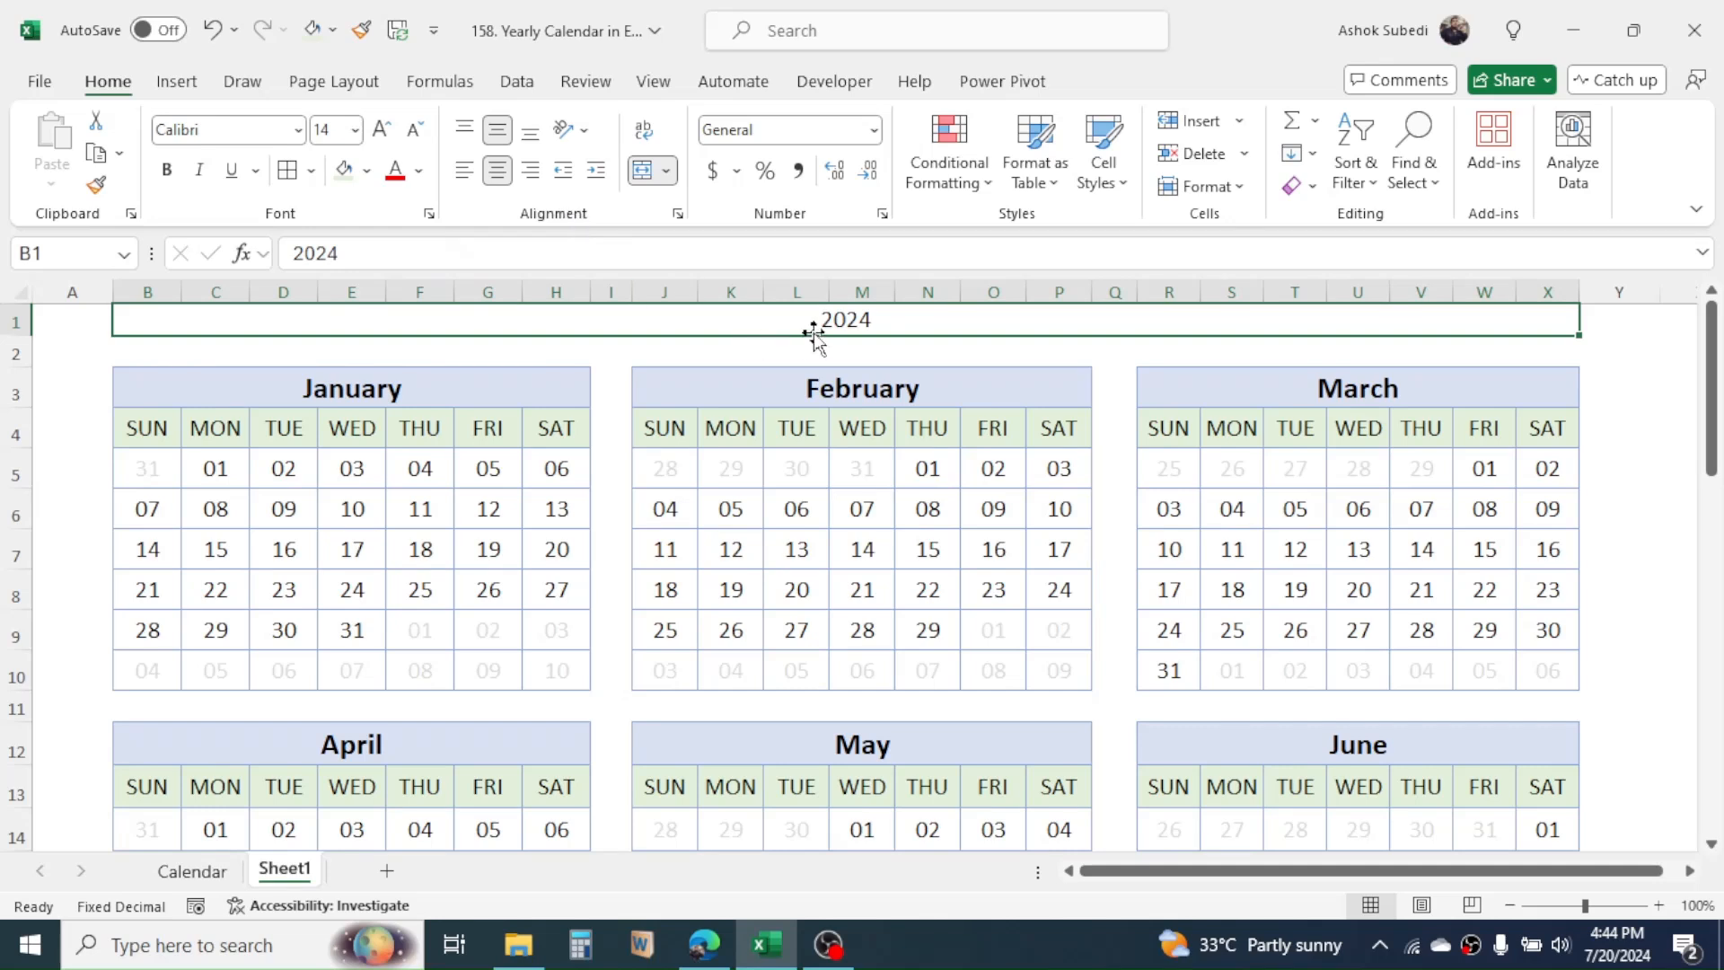
- Increase the font size of the merged year title to 26
click(383, 132)
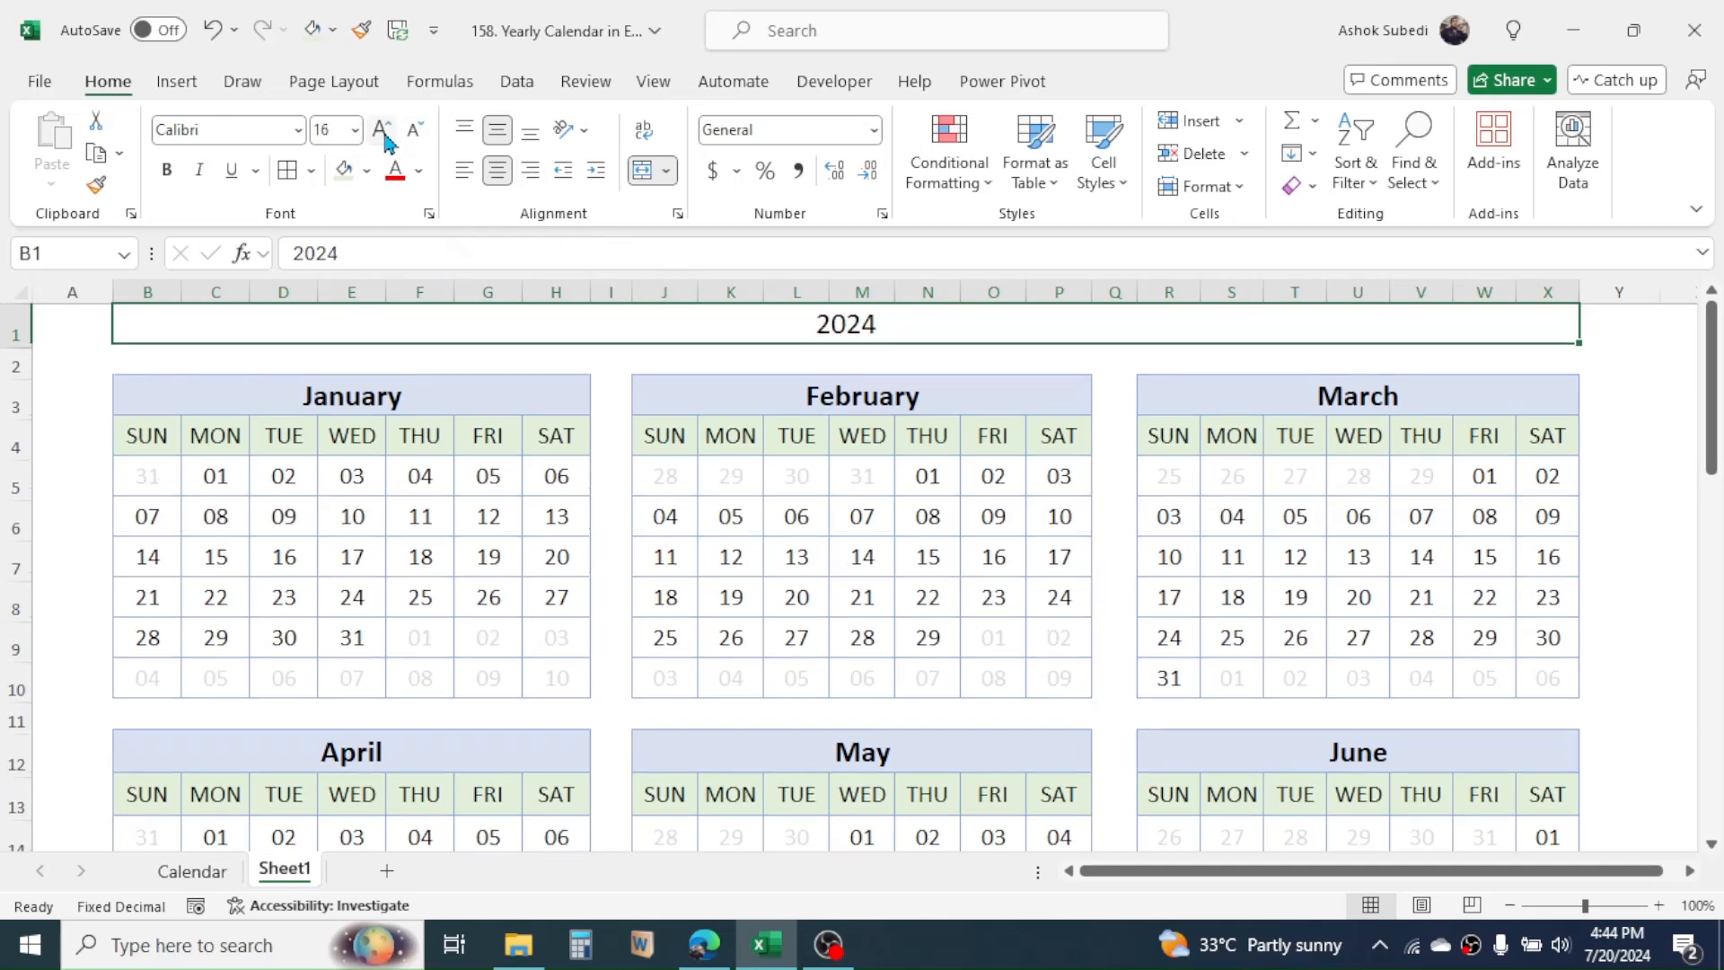
click(382, 131)
click(383, 131)
click(383, 131)
click(382, 131)
click(382, 131)
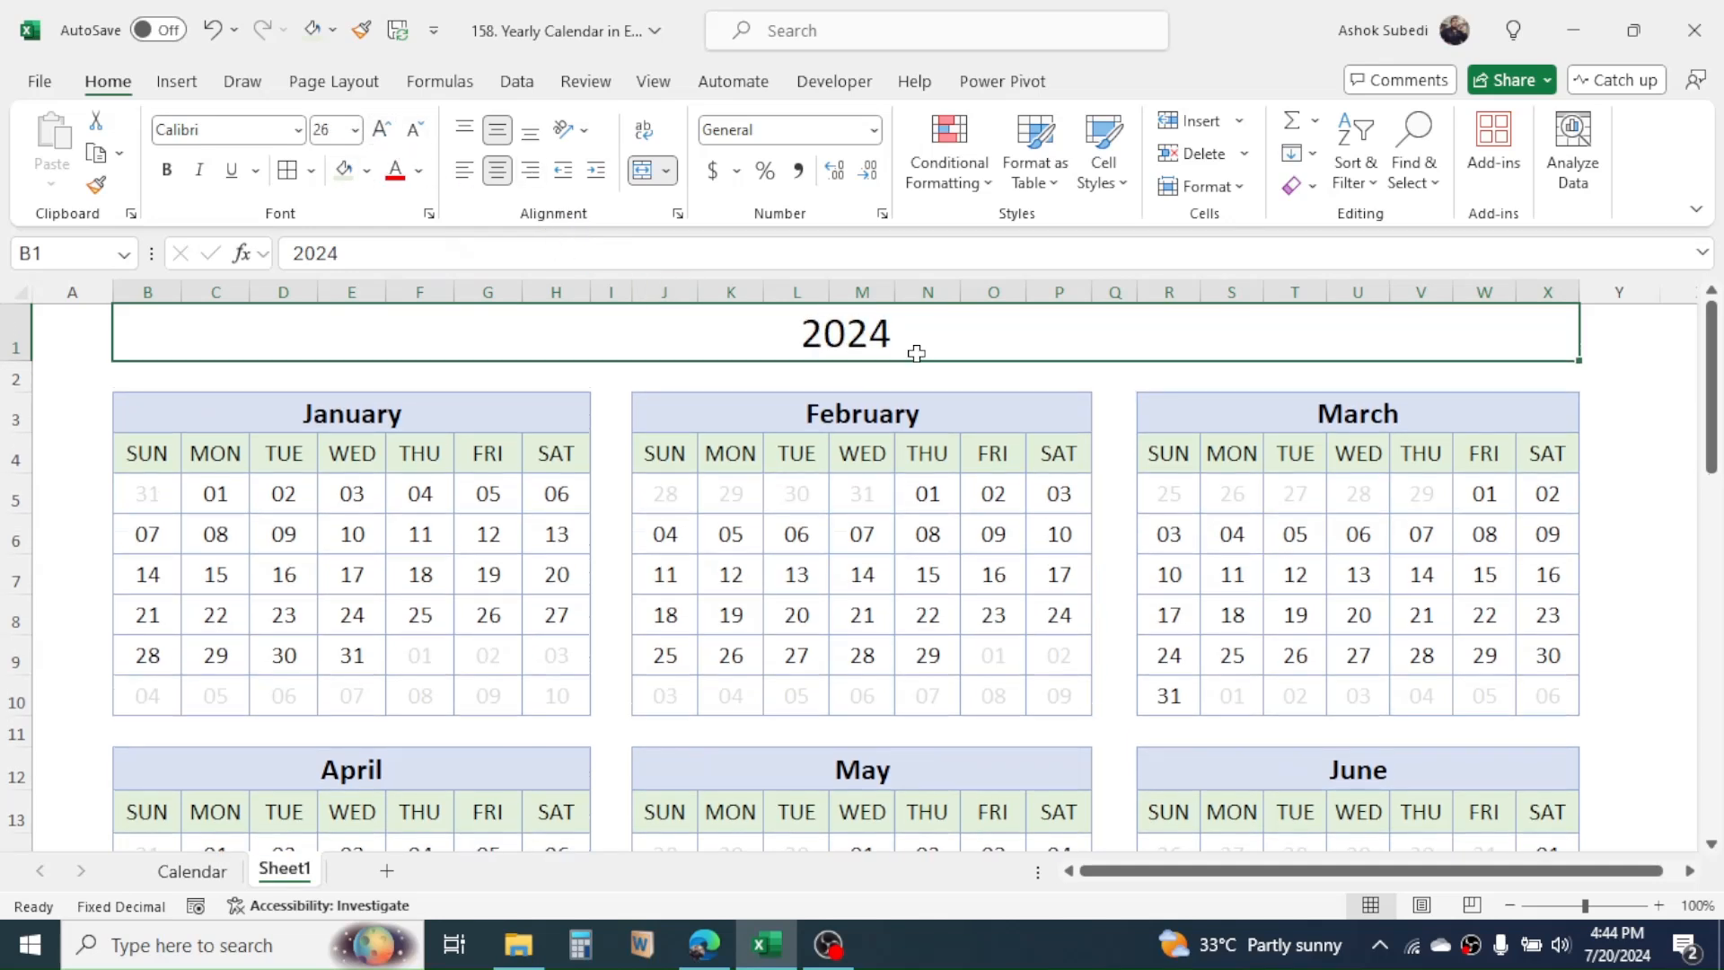
- Apply the custom number format # "Calendar" to the year title in B1
right_click(841, 334)
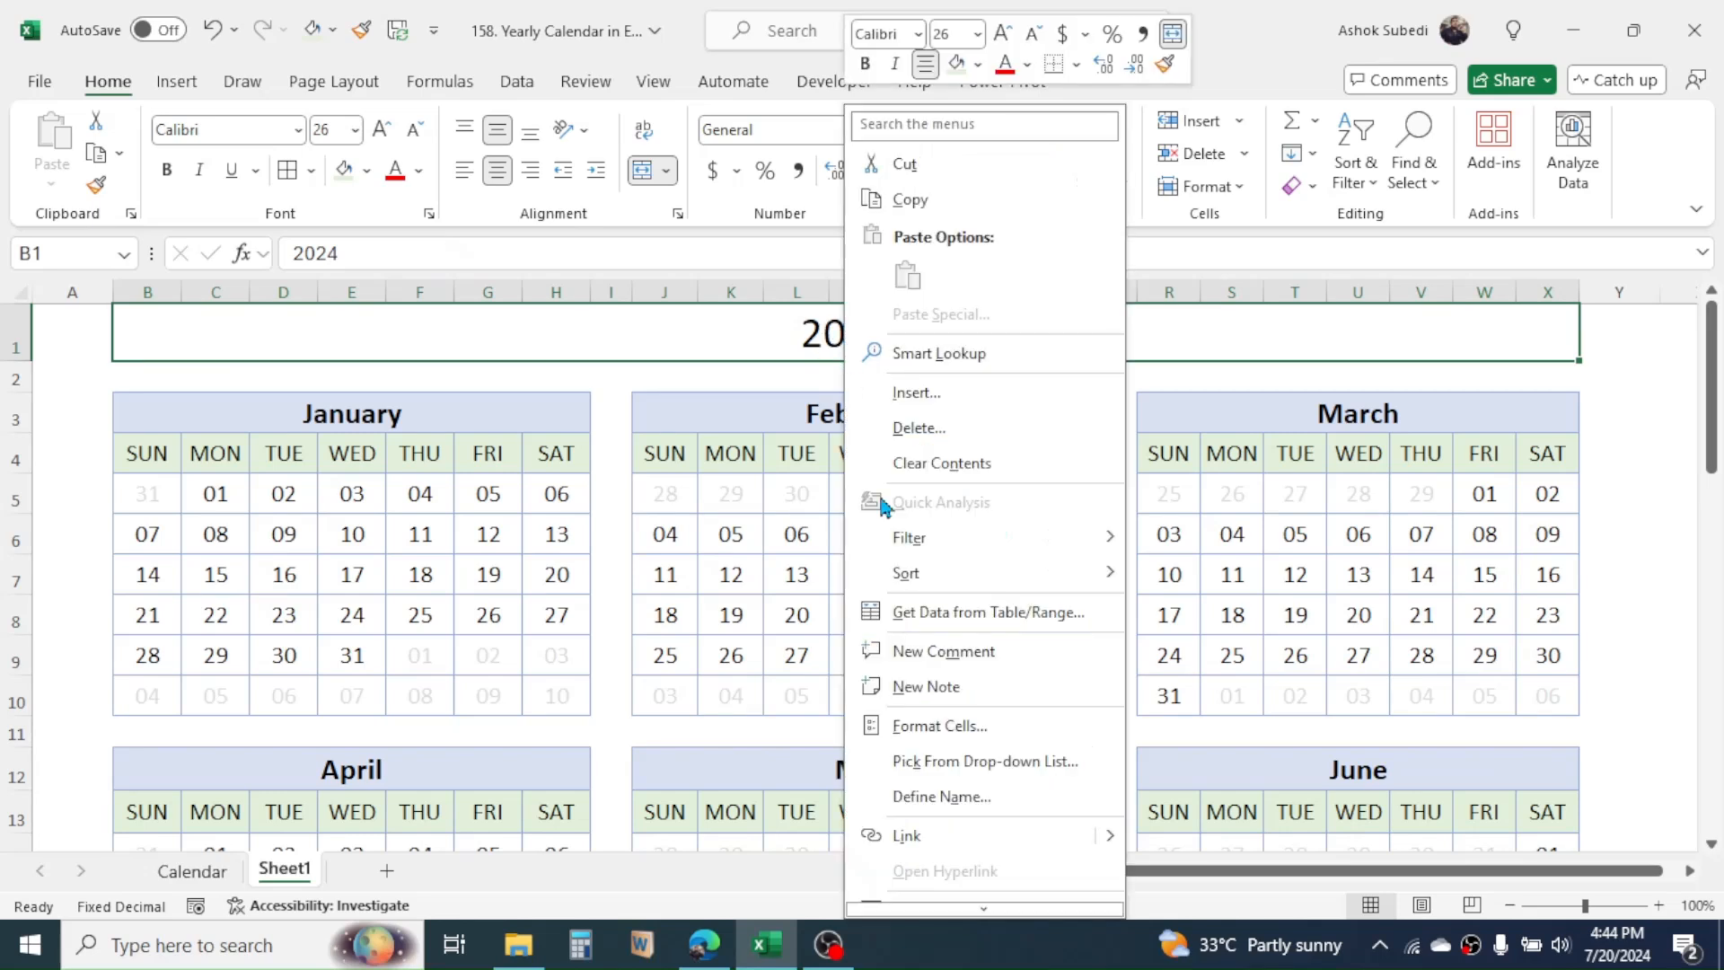
click(933, 726)
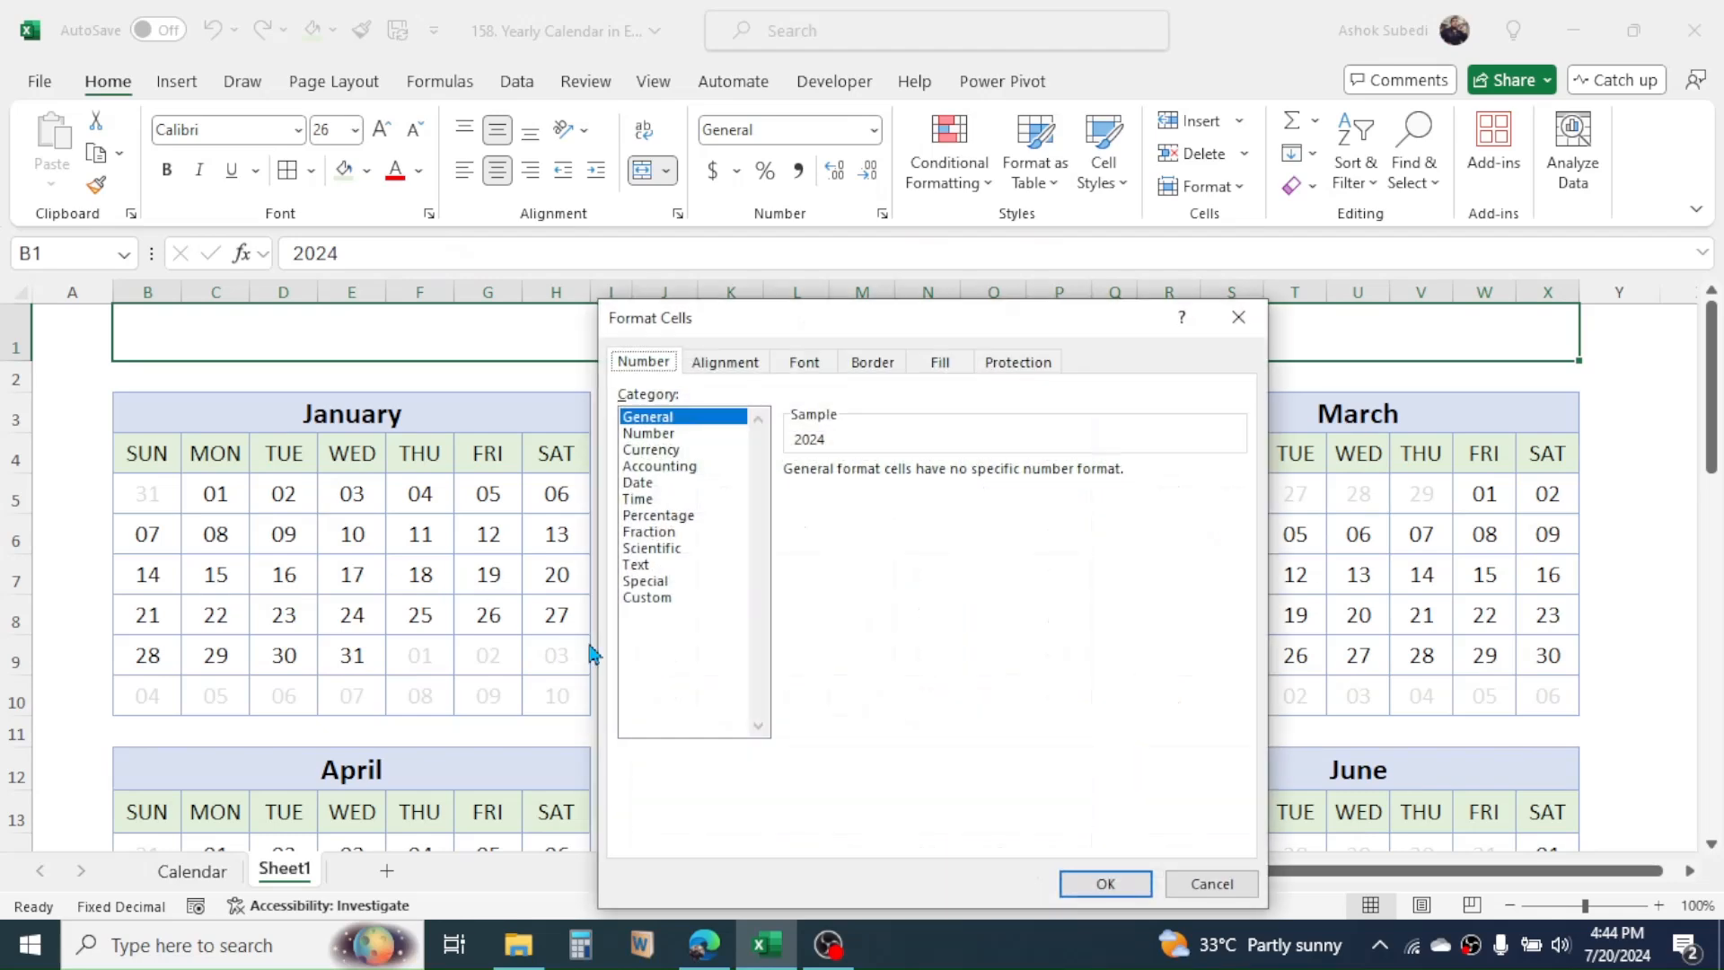
click(662, 599)
drag(861, 489, 787, 492)
key(BackSpace)
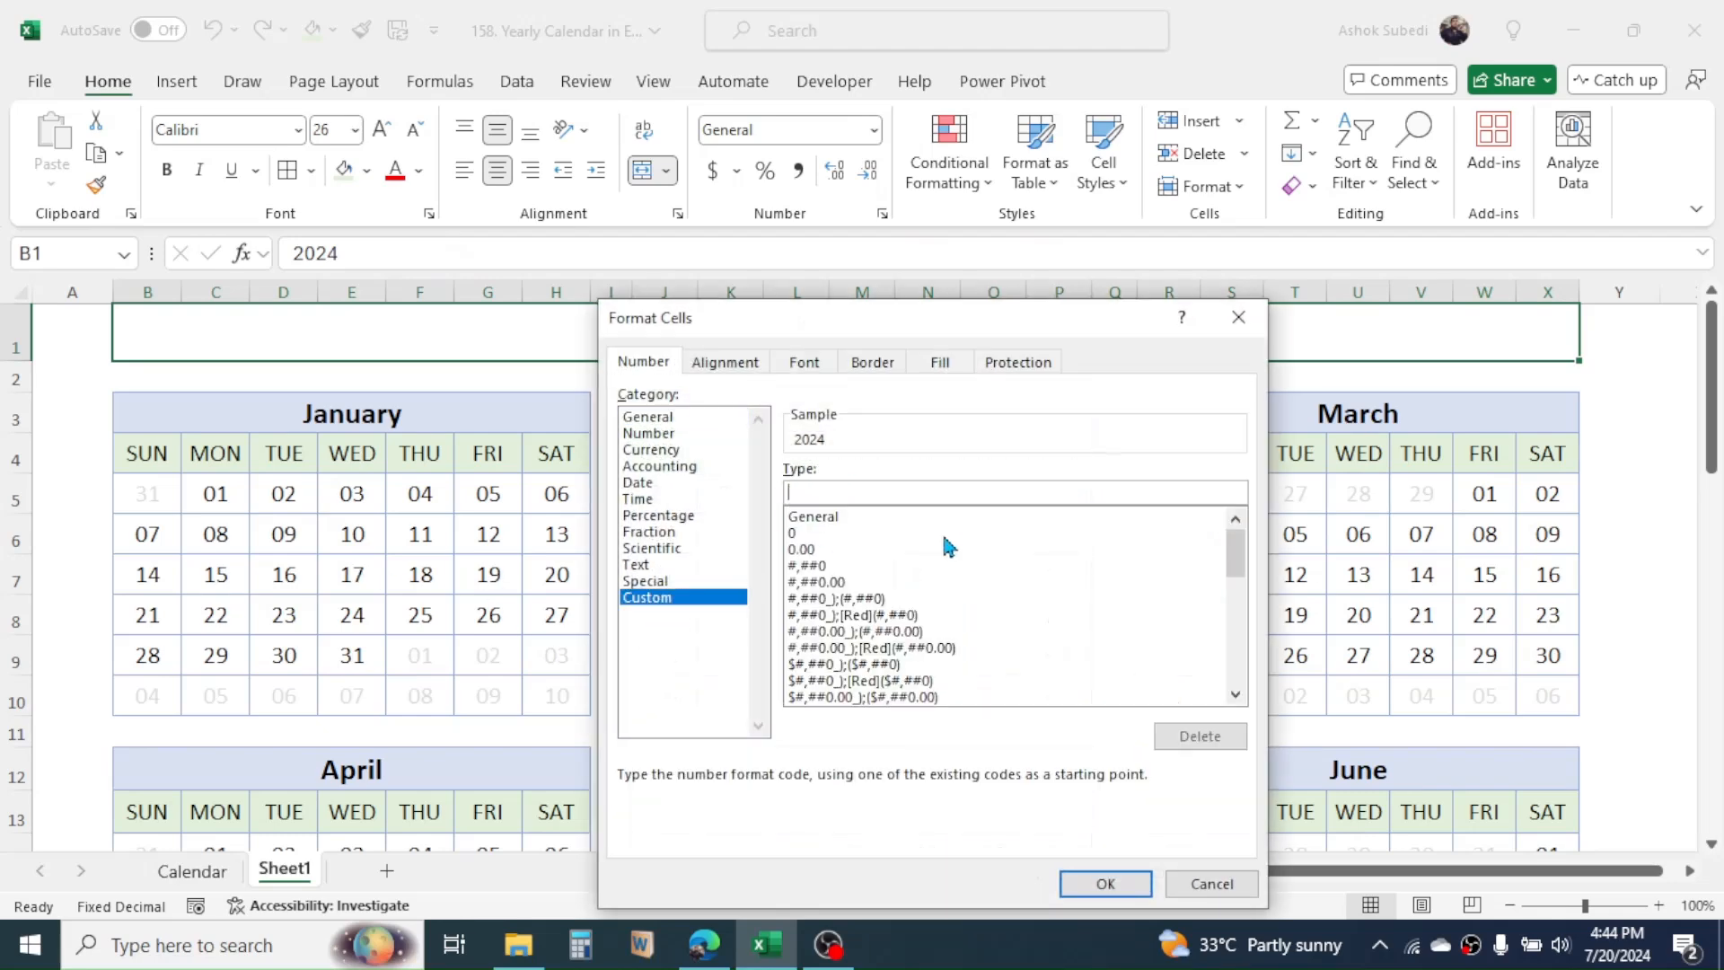
text(# "Calendar")
click(1106, 883)
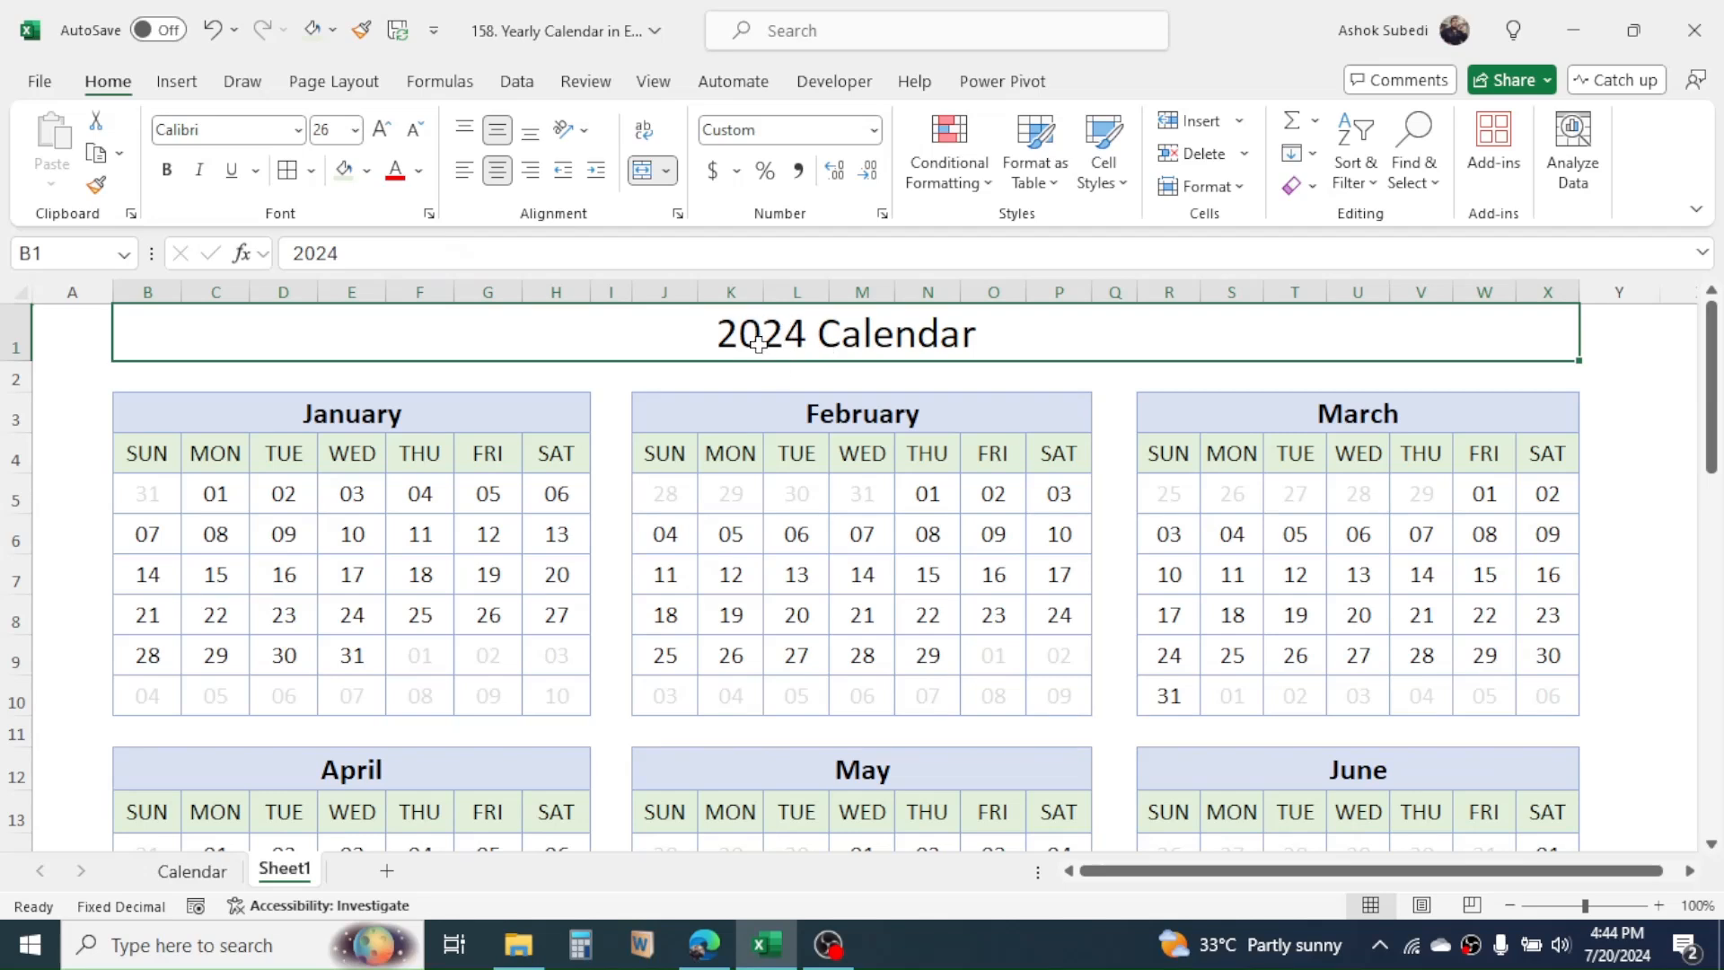
- Set the year in the title cell B1 to 2025
click(866, 381)
key(Up)
key(F2)
key(BackSpace)
text(5)
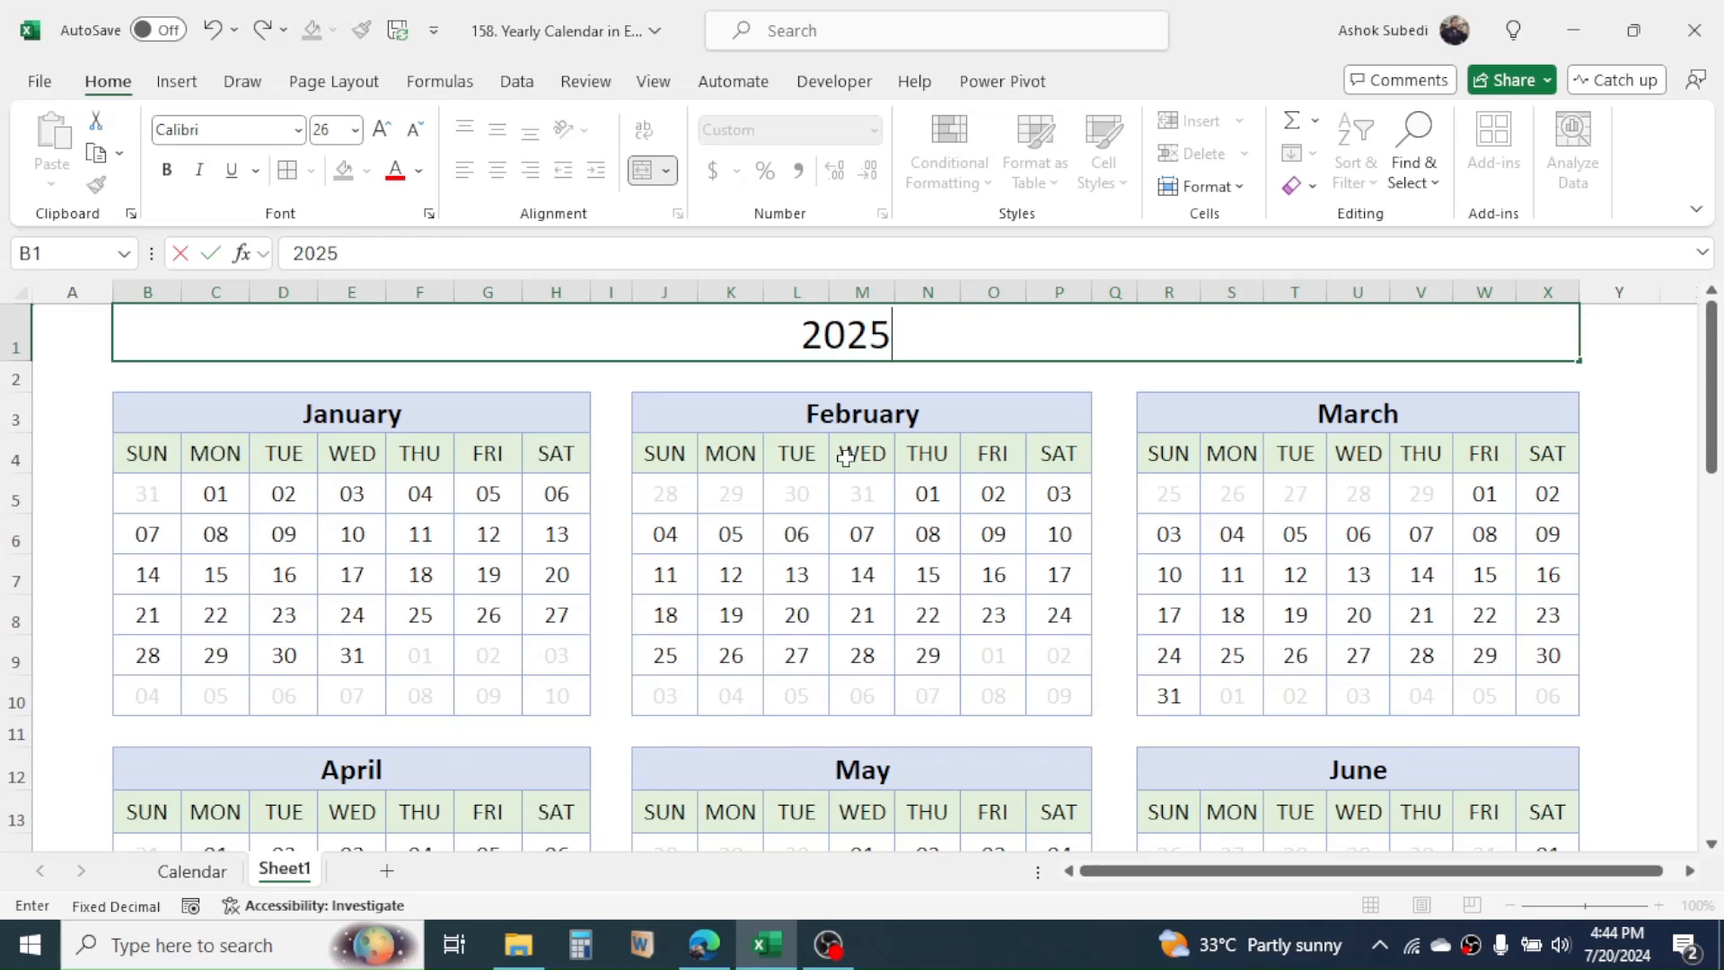
key(Return)
mouse_move(1711, 368)
mouse_down()
mouse_move(1711, 512)
mouse_move(1711, 368)
mouse_up()
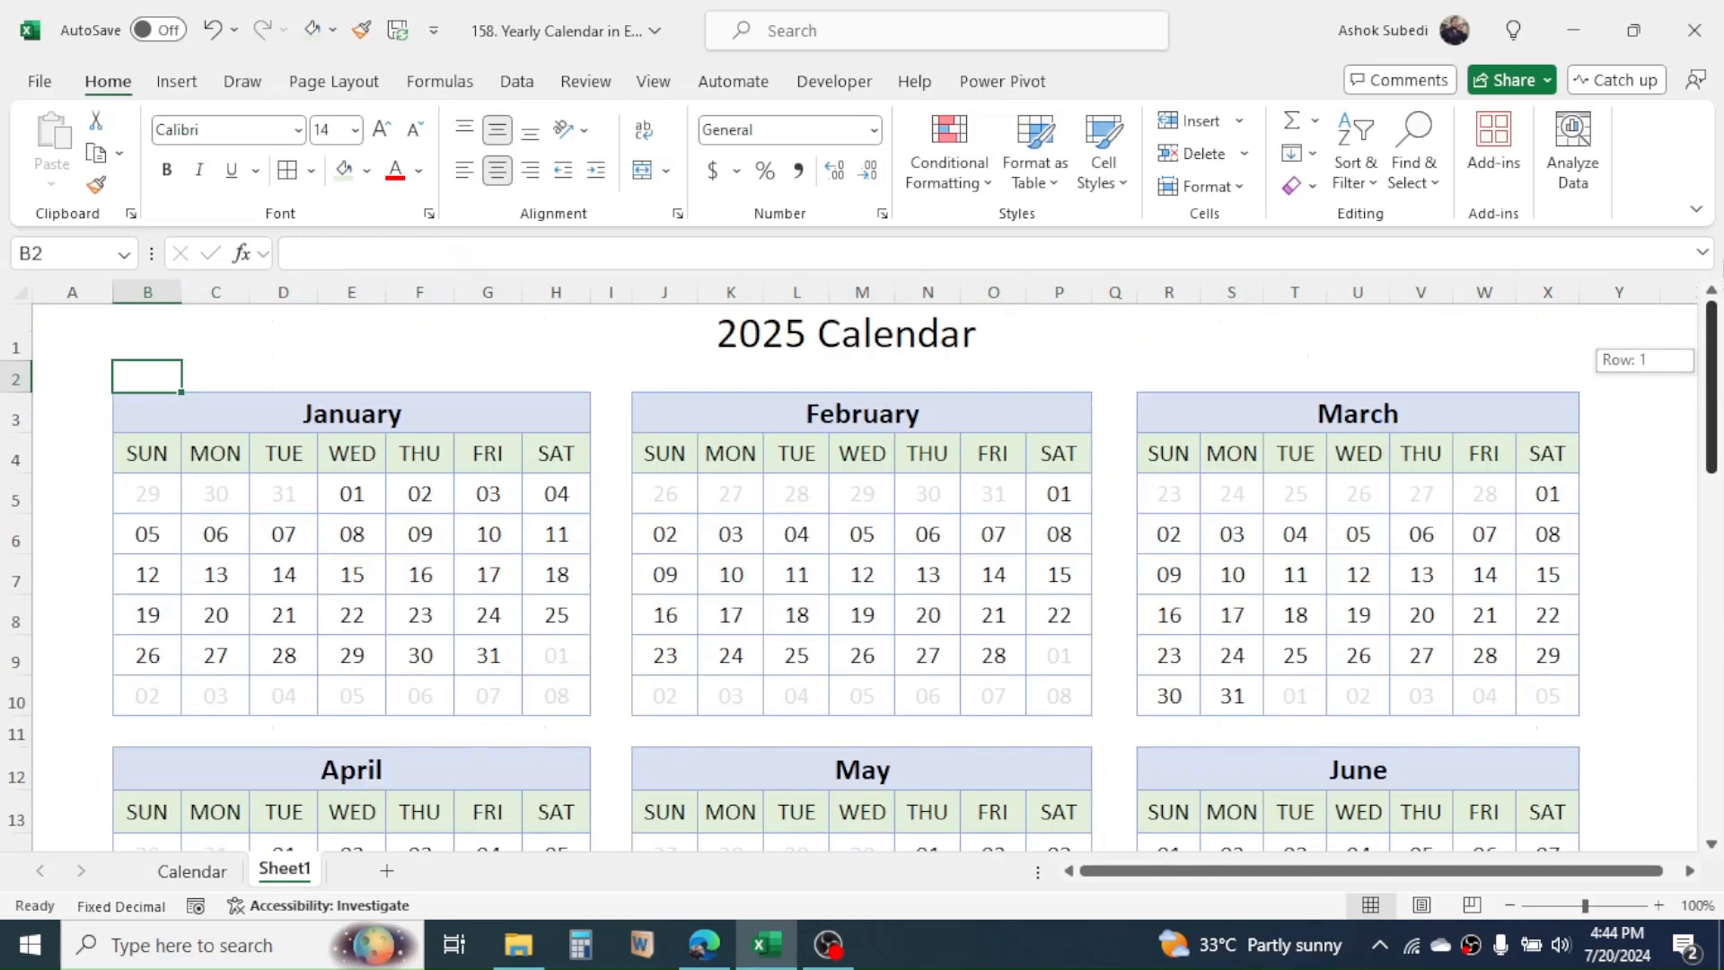
- Set the year in the title cell B1 to 2026
click(763, 328)
text(2026)
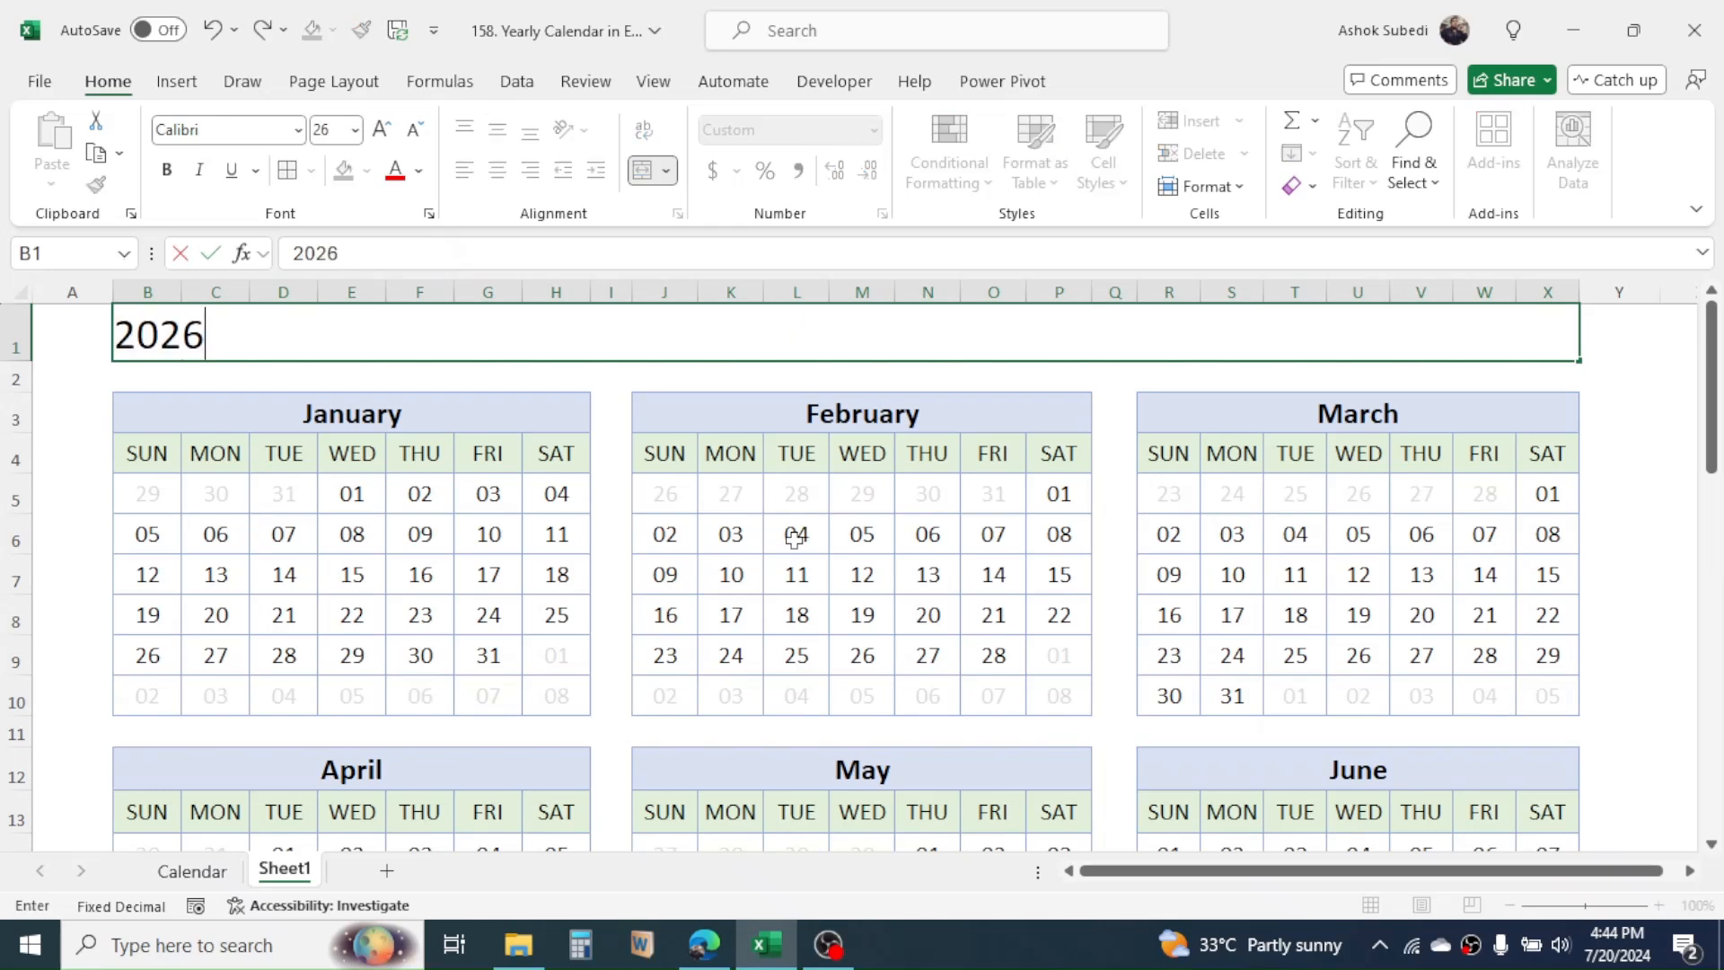
key(Return)
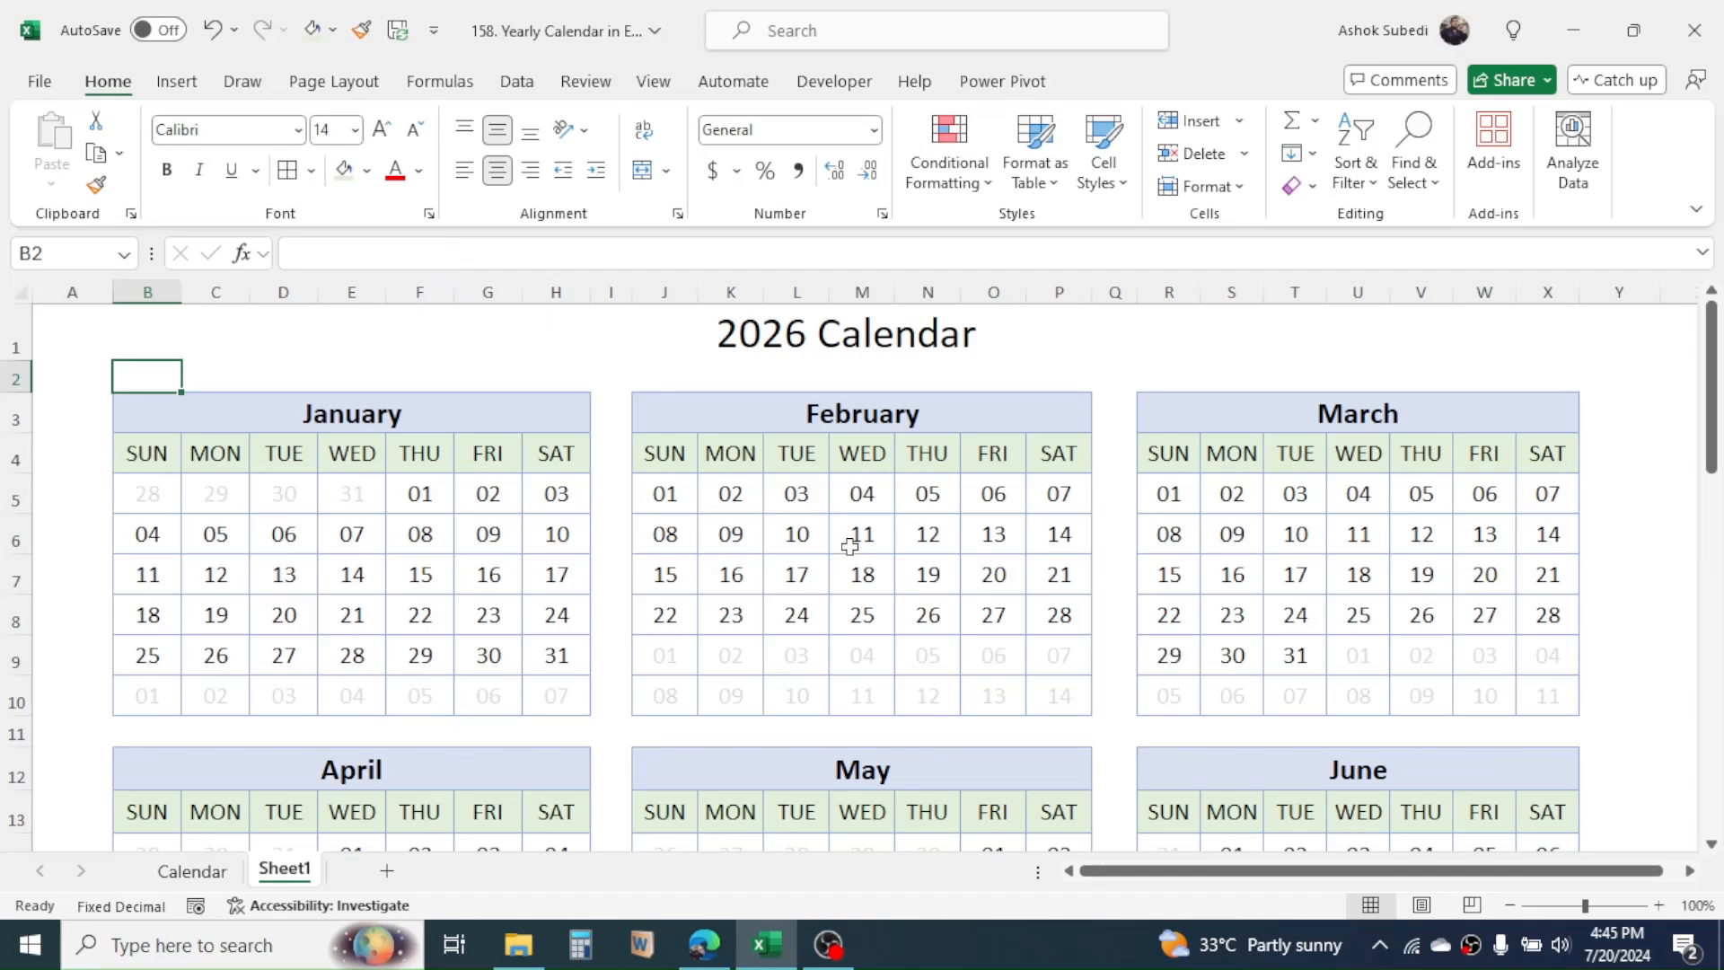
click(1521, 343)
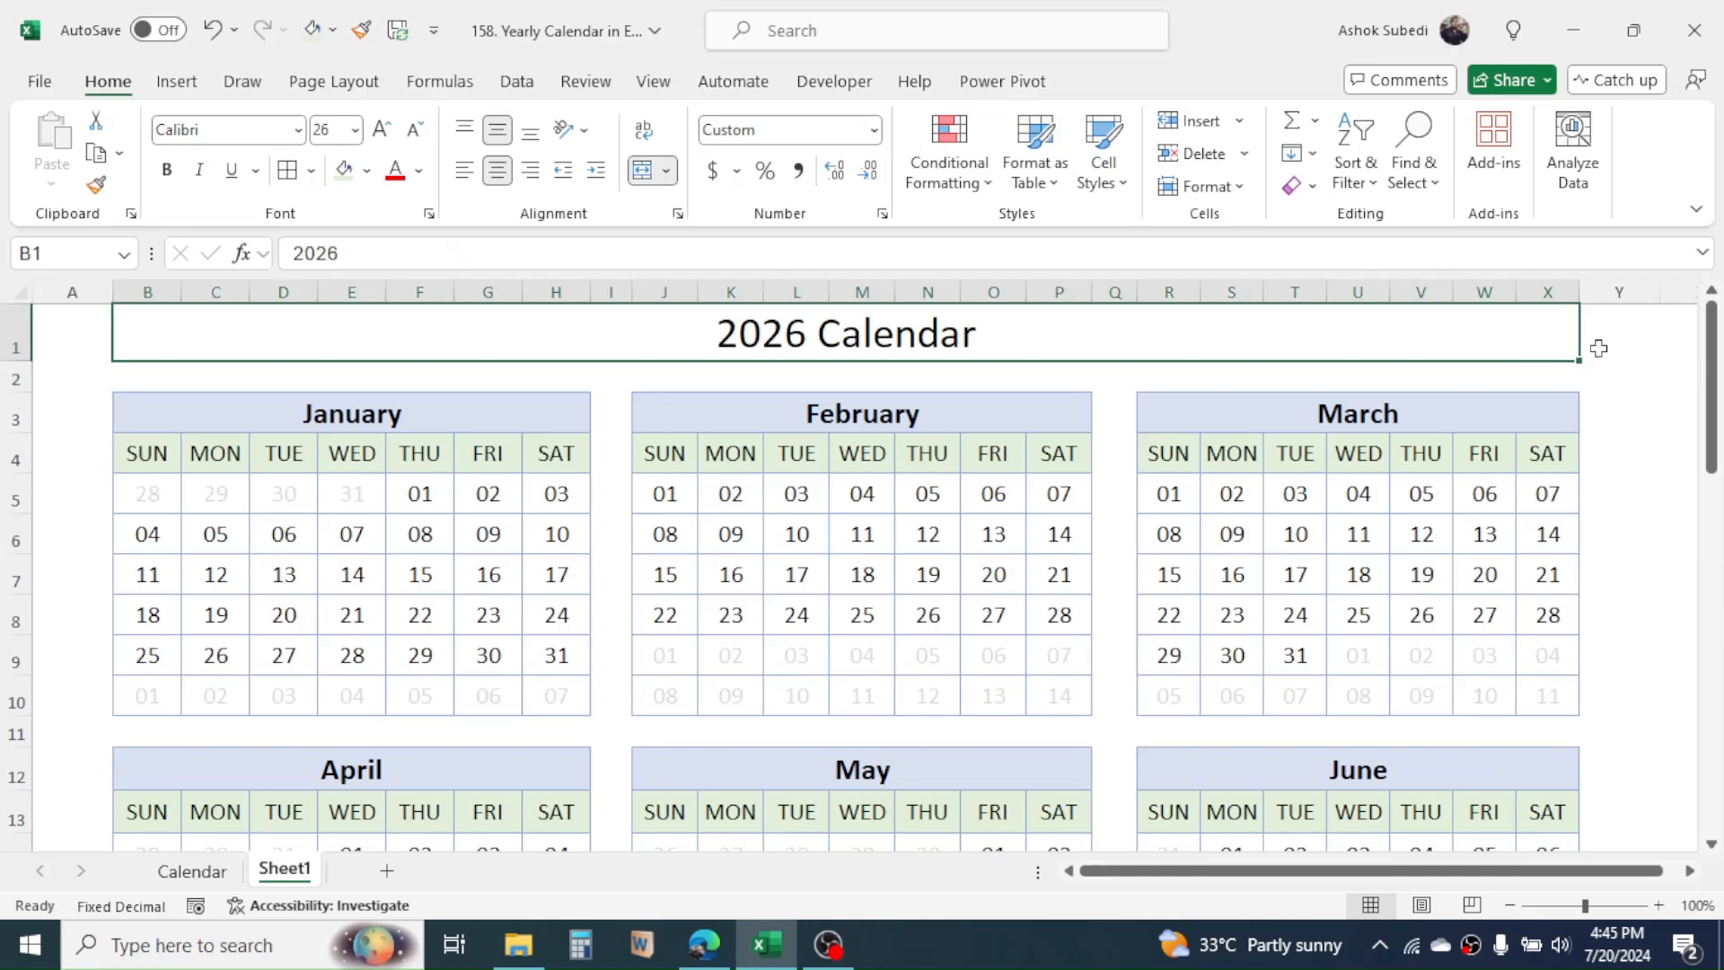